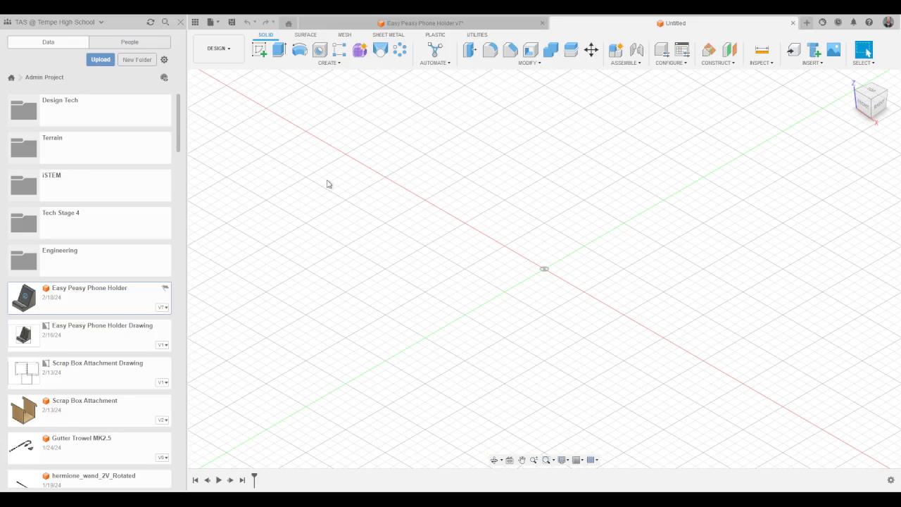
Step: Examine the finished model in the Easy Peasy Phone Holder design and return to the untitled design
click(424, 23)
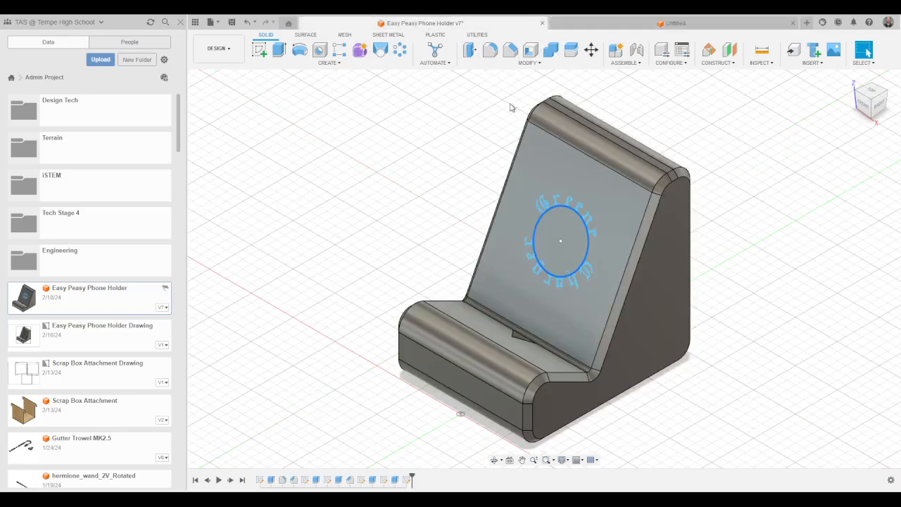
click(561, 199)
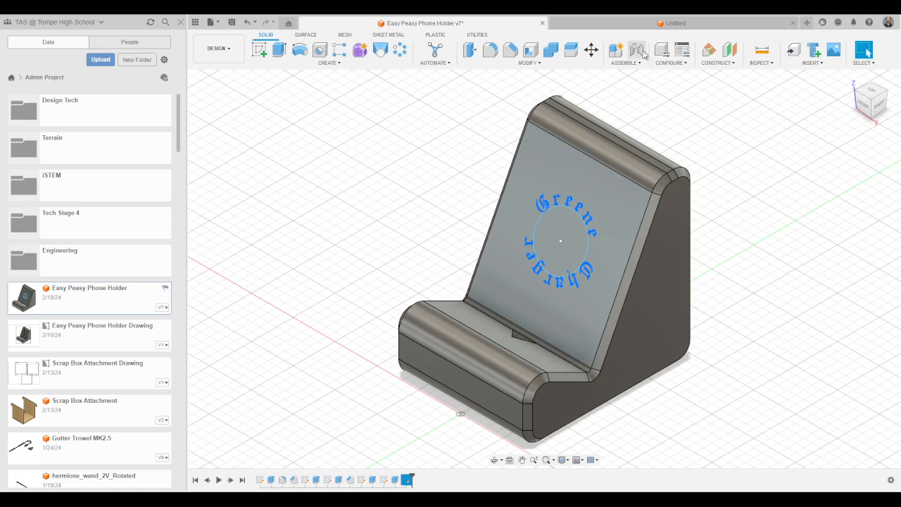
click(652, 26)
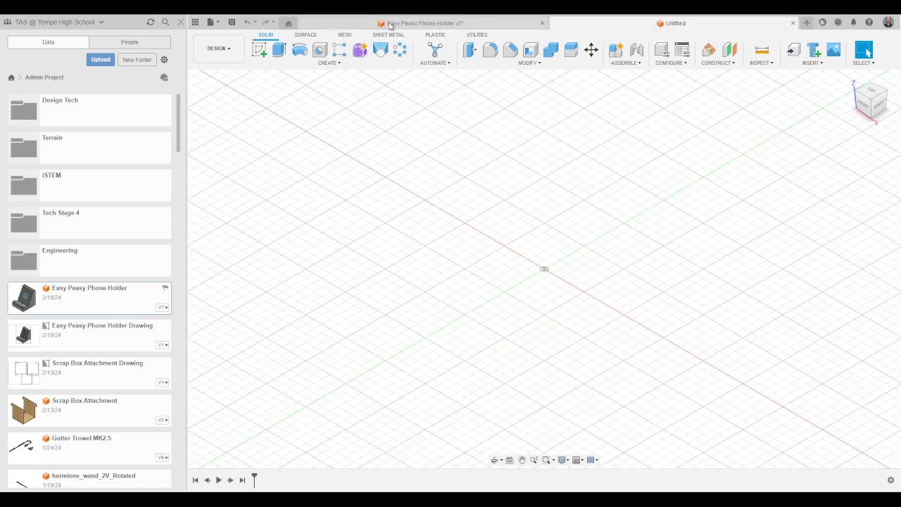
Step: Show the origin planes in the untitled design and start a sketch on the YZ (right-side) plane
click(216, 128)
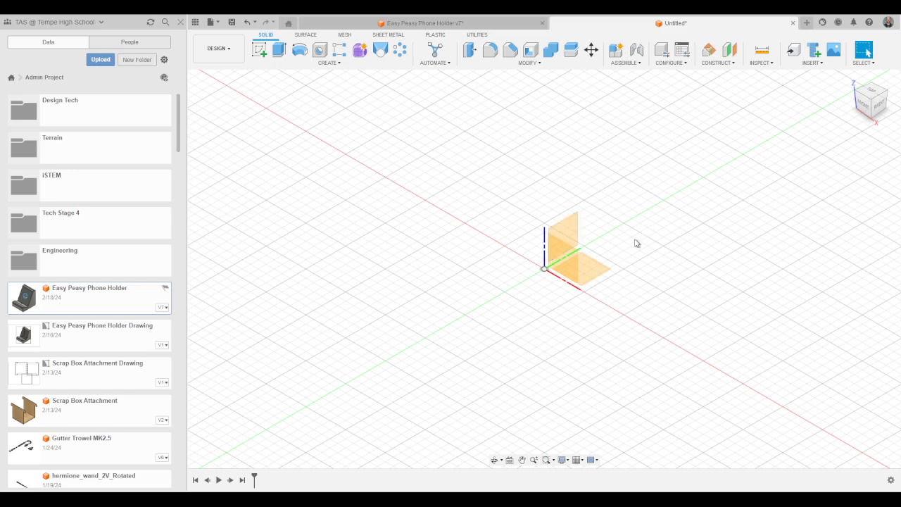
key(Escape)
key(Return)
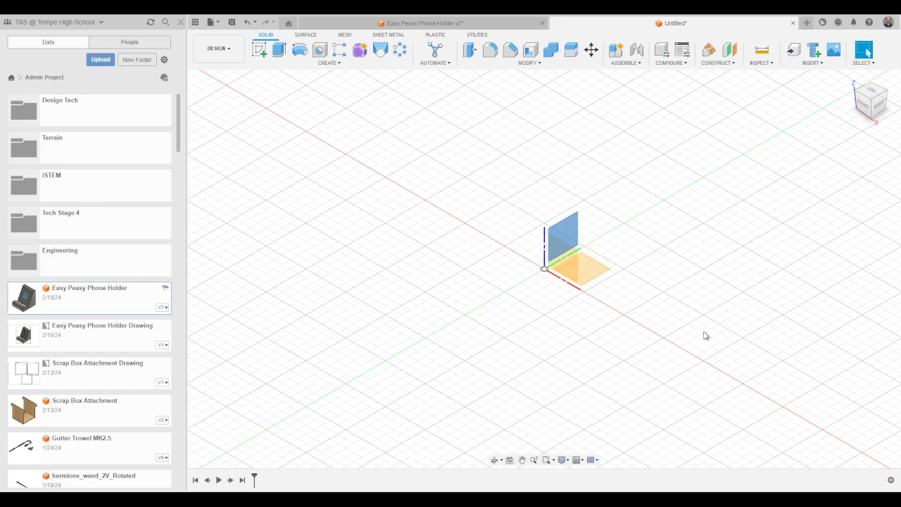
click(259, 50)
click(562, 239)
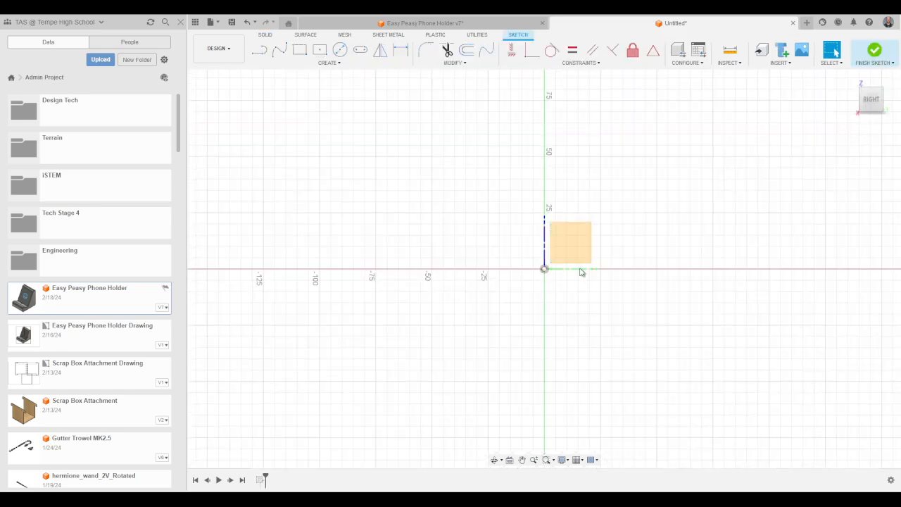
Step: Sketch a two-point rectangle from the origin, about 87 mm wide and 43 mm high
middle_drag(689, 211, 624, 249)
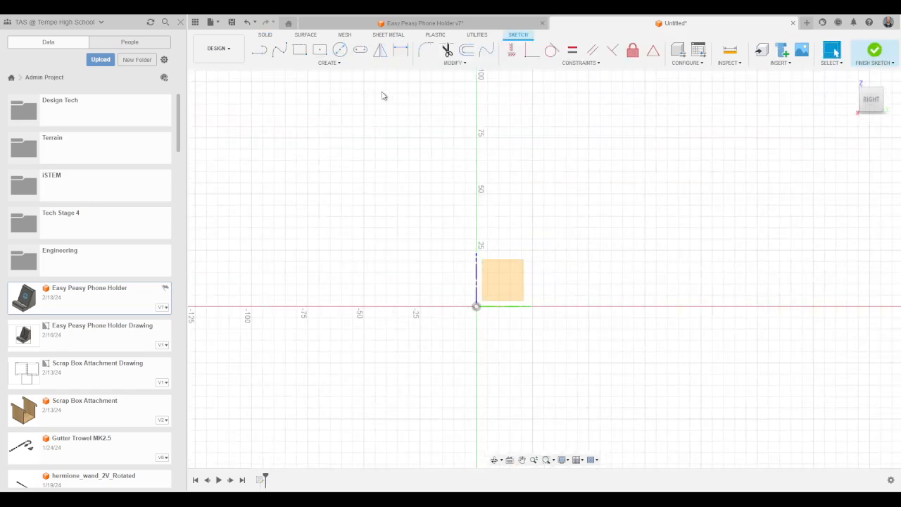
click(299, 50)
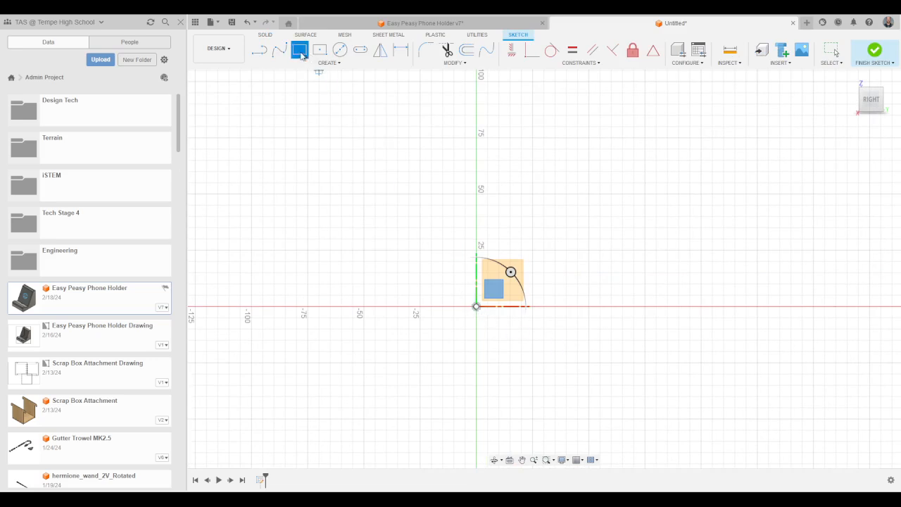
click(476, 306)
middle_drag(639, 209, 552, 276)
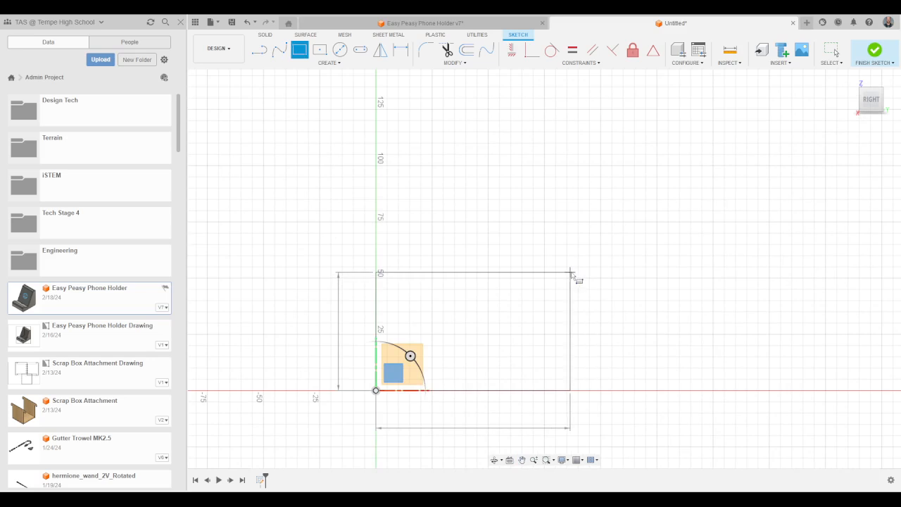
scroll(576, 276, up, 1)
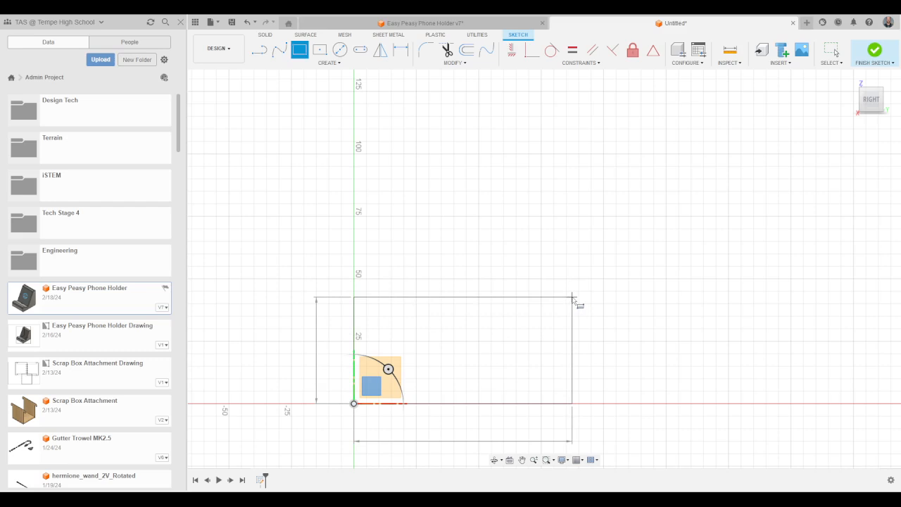
click(572, 298)
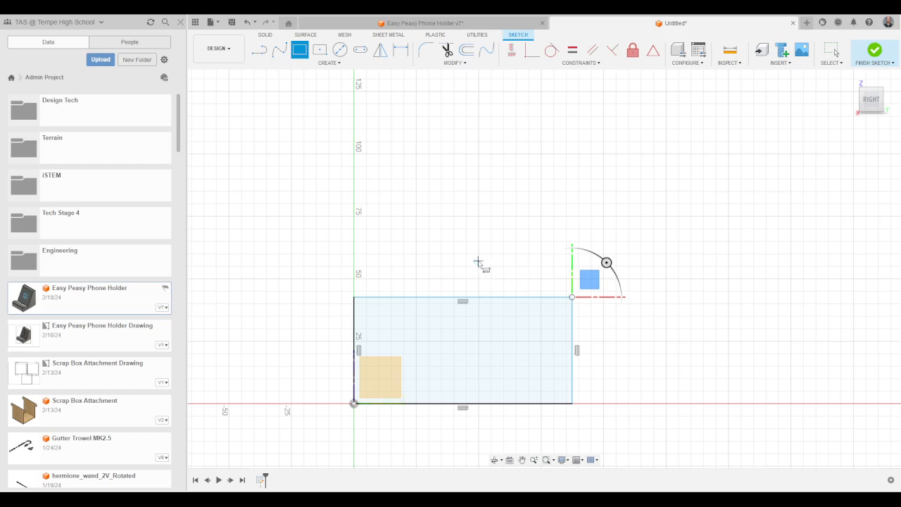
Step: Dimension the rectangle's width between its two vertical sides as 100 mm, placed below the base
key(d)
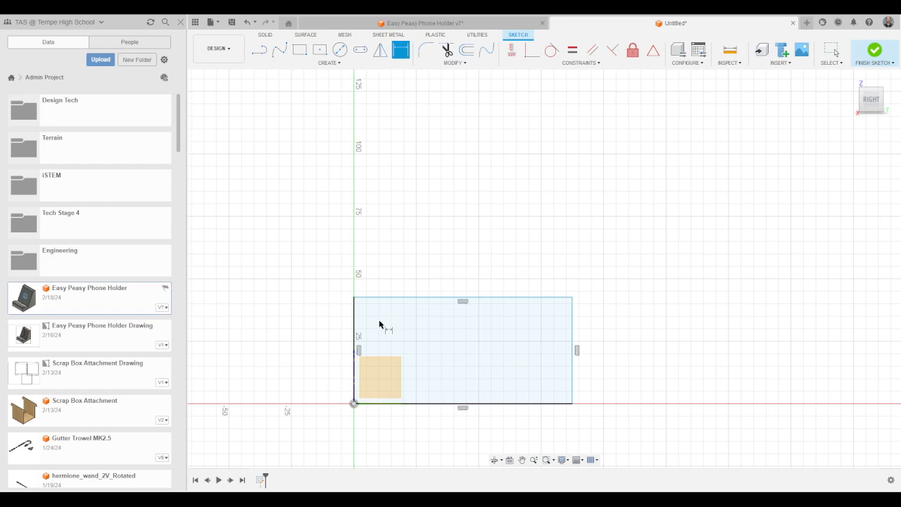
click(357, 328)
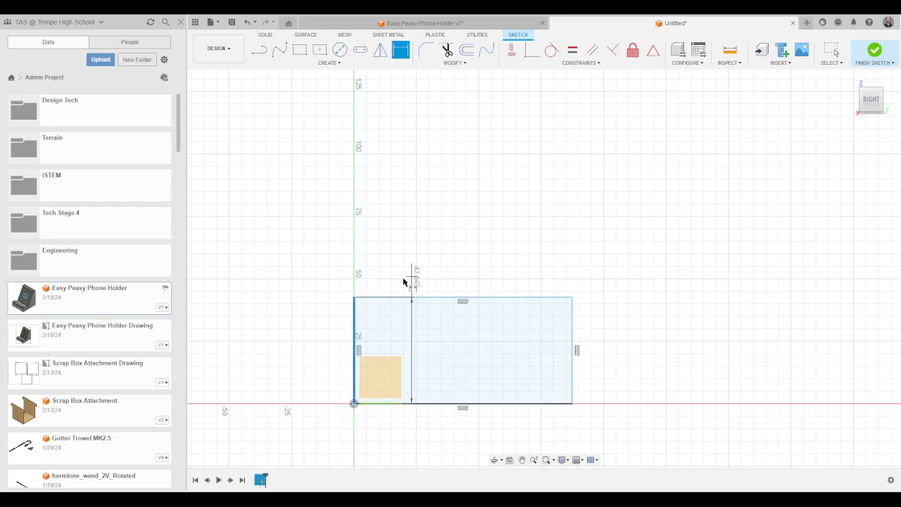
click(573, 333)
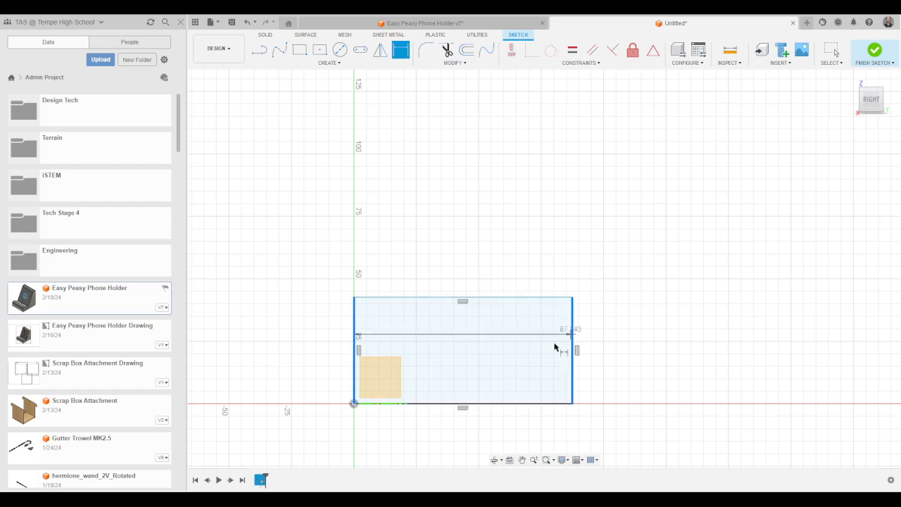
click(465, 432)
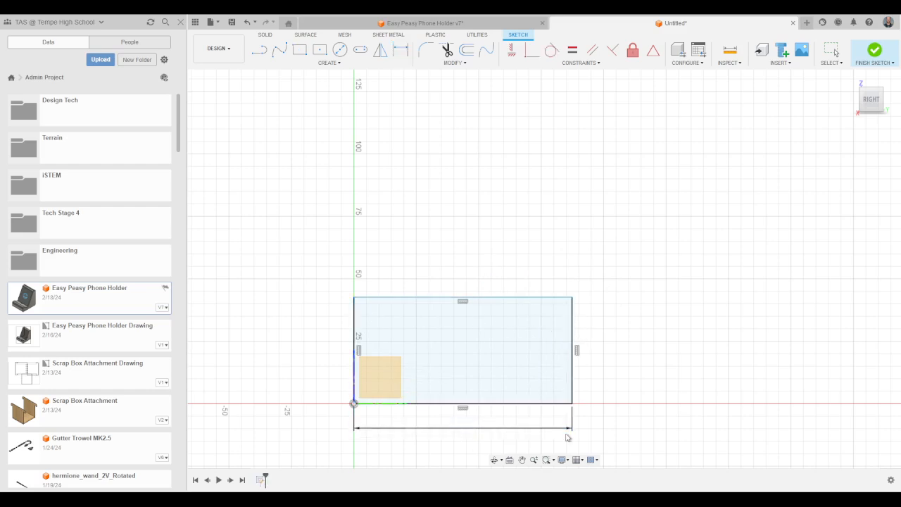
middle_drag(663, 460, 667, 395)
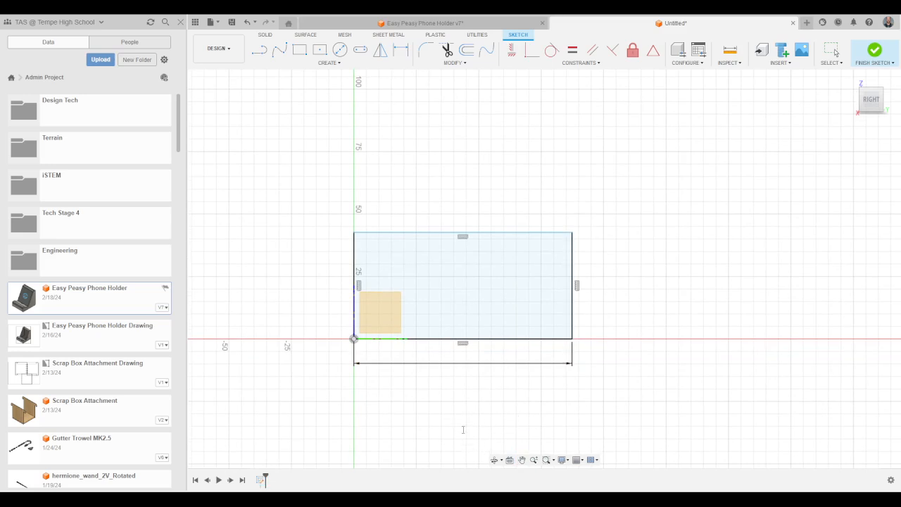
key(Return)
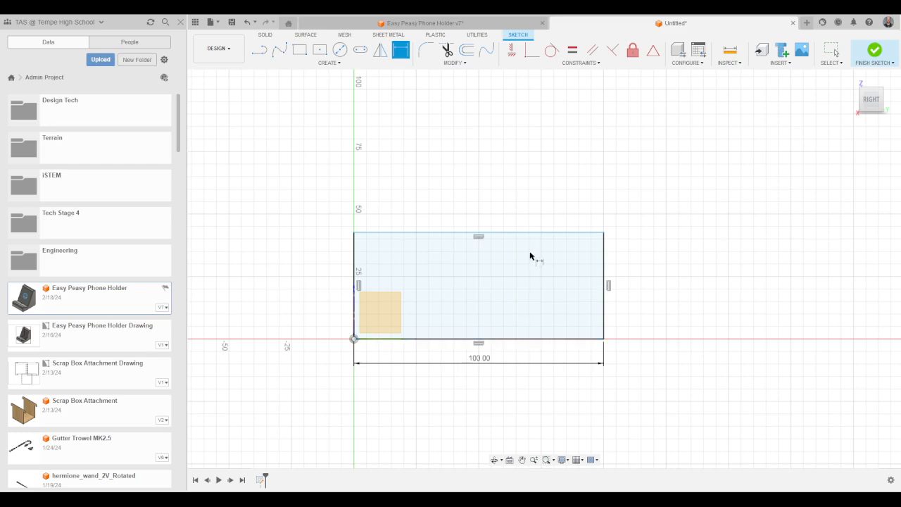
Step: Dimension the rectangle's height beside its right edge and link the value to the 100 mm width dimension
click(522, 233)
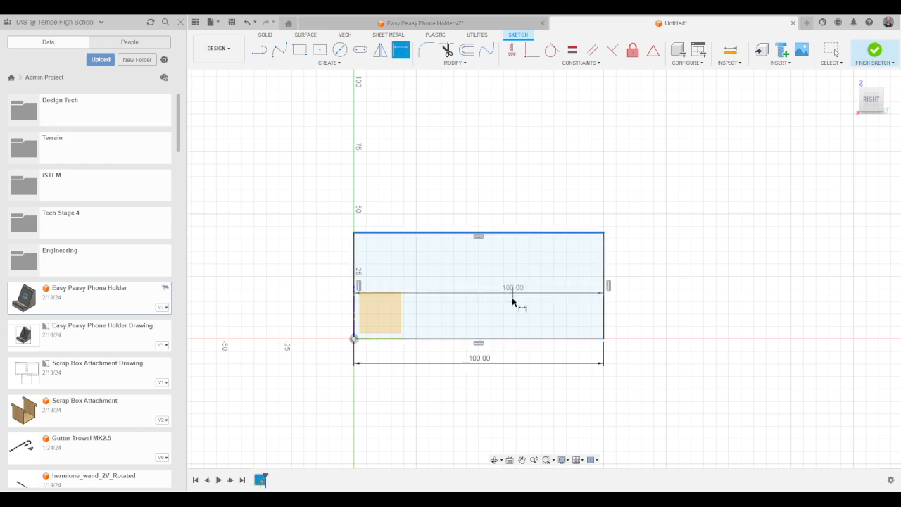
click(507, 339)
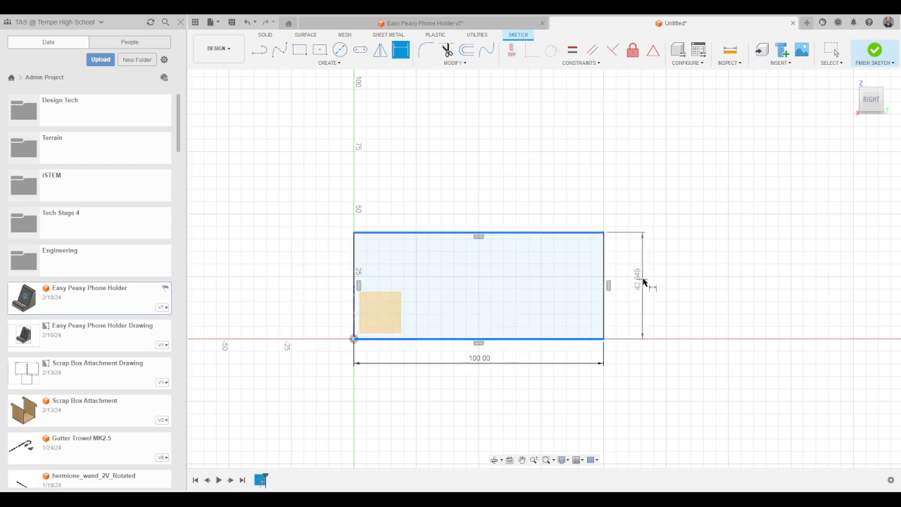
click(648, 282)
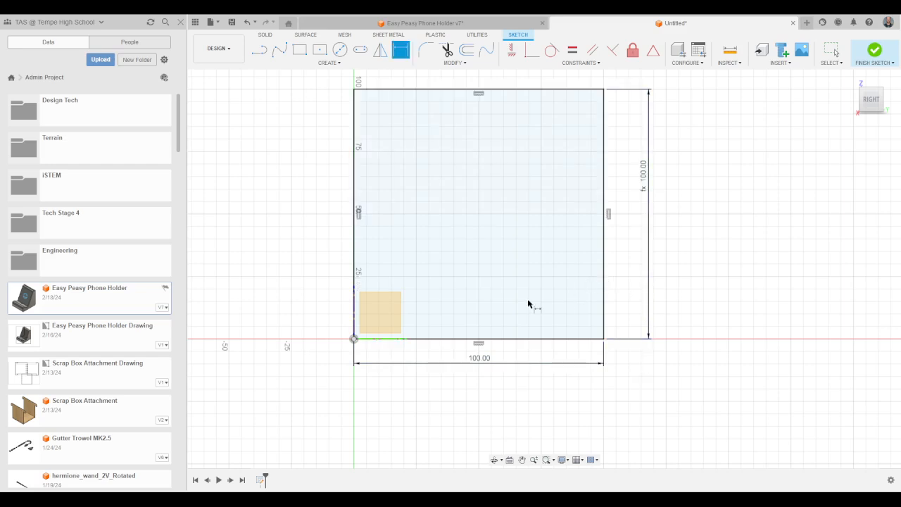
Step: Test the linked square by setting its width dimension to 50 mm, 10 mm and back to 100 mm
double_click(477, 361)
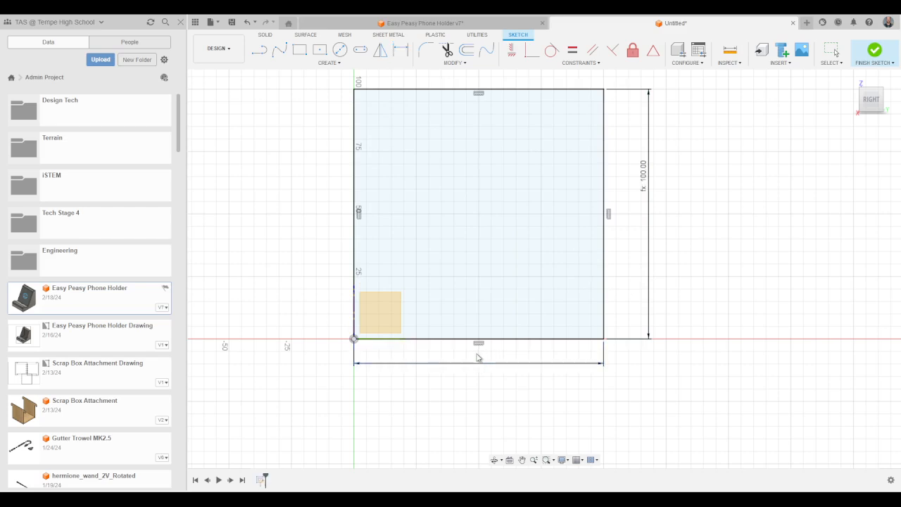
text(50)
key(Return)
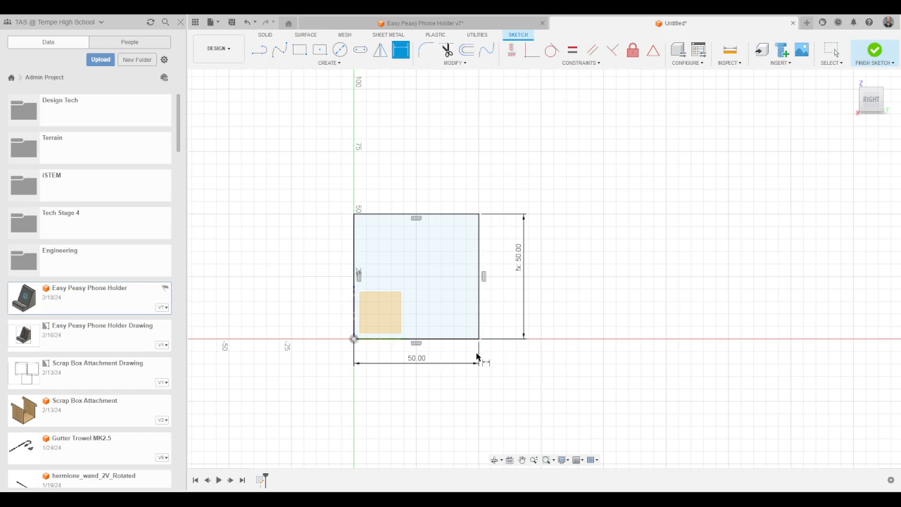
double_click(418, 361)
text(10)
key(Return)
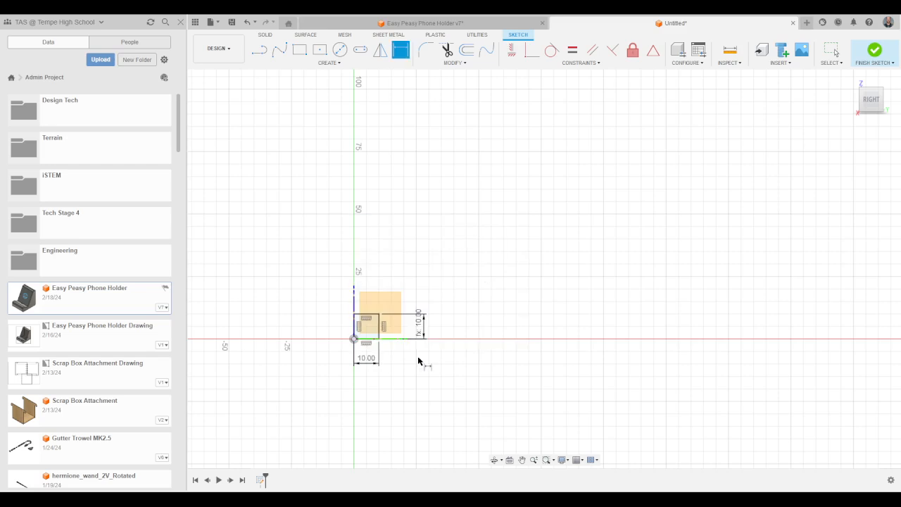
double_click(365, 359)
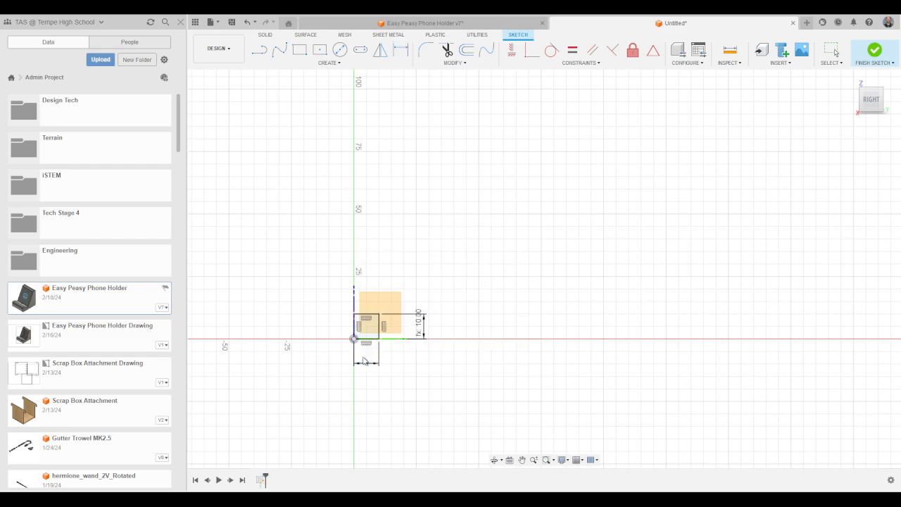
text(100)
key(Return)
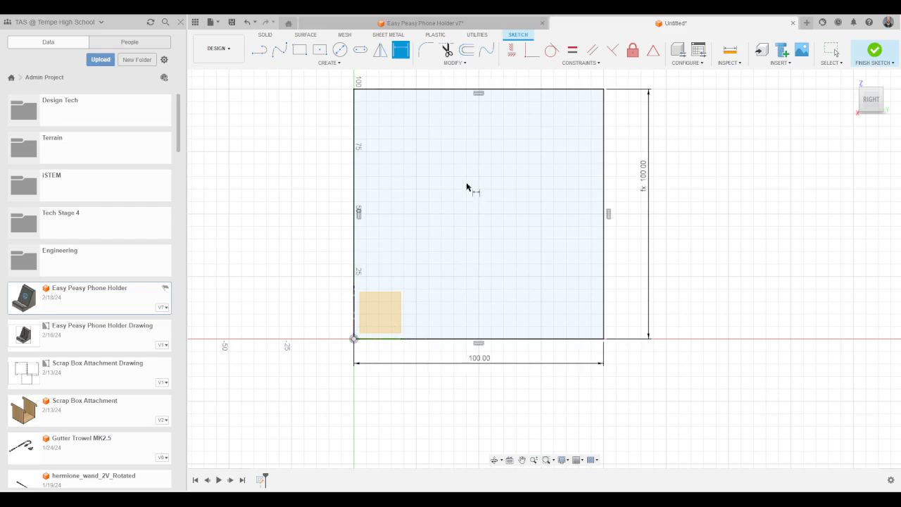
Step: Draw two connected lines from the square's left edge down to an inner point and up to its top edge
key(l)
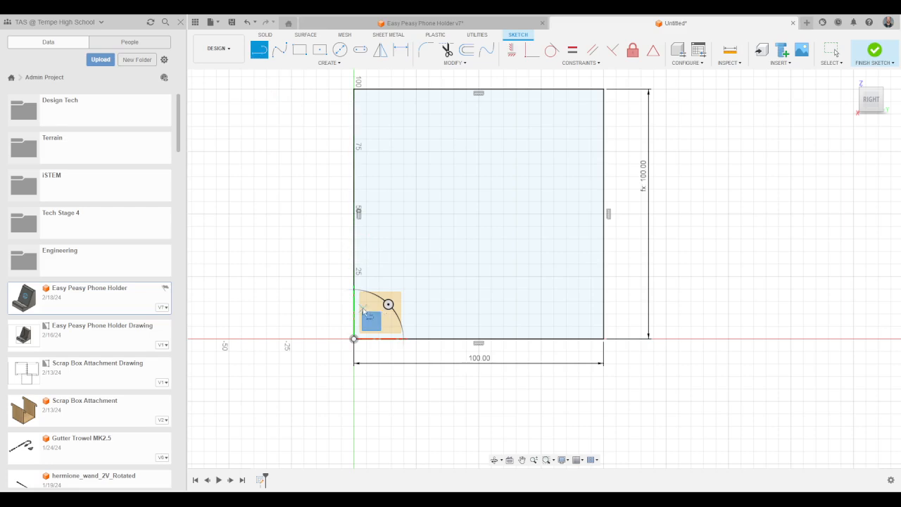
click(578, 459)
click(354, 241)
click(443, 282)
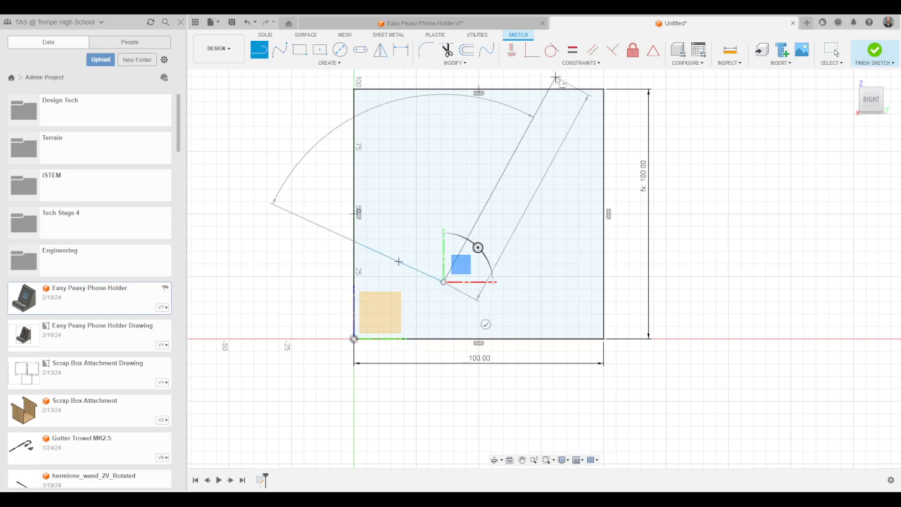
click(556, 89)
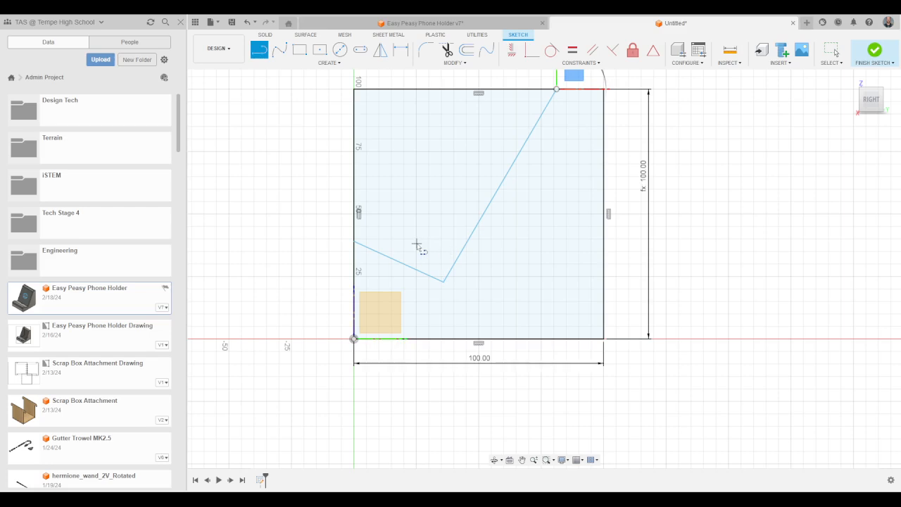
Step: Dimension the short line's start on the square's left edge as 30 mm above the bottom corner
key(d)
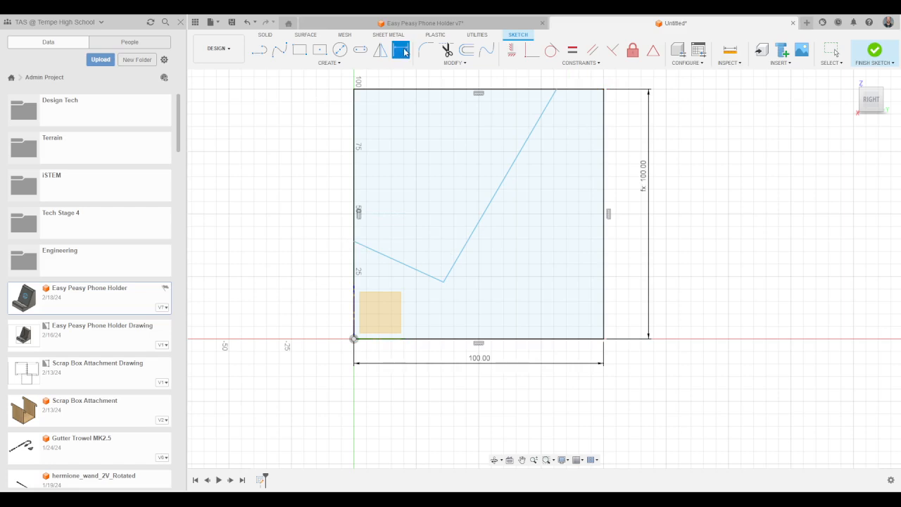
click(354, 241)
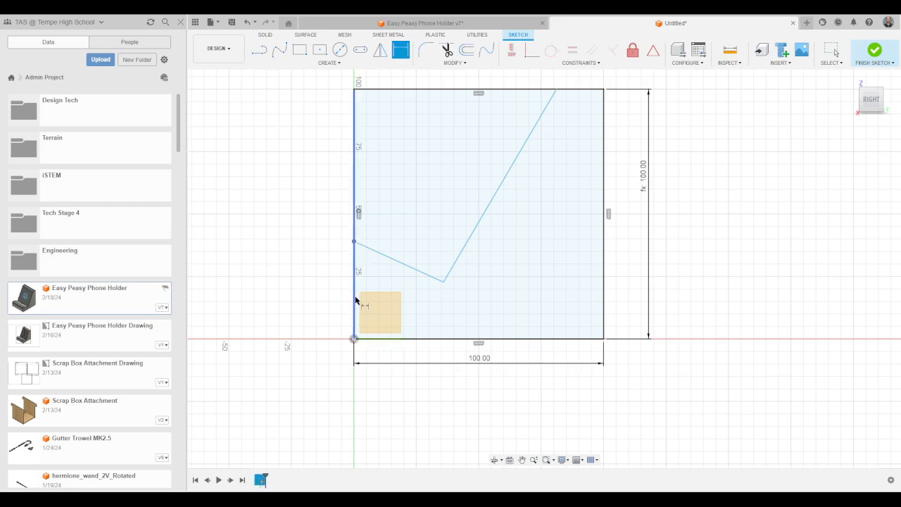
click(354, 338)
click(306, 324)
key(Escape)
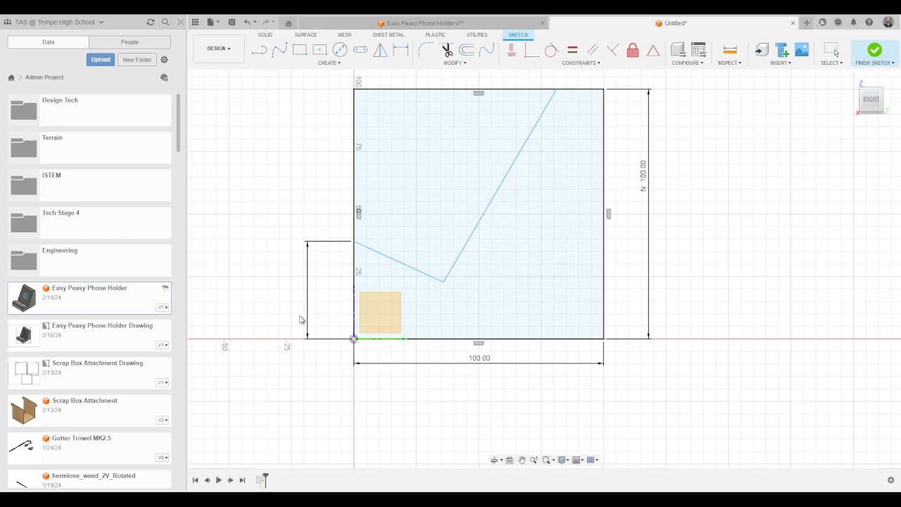
text(30)
key(Return)
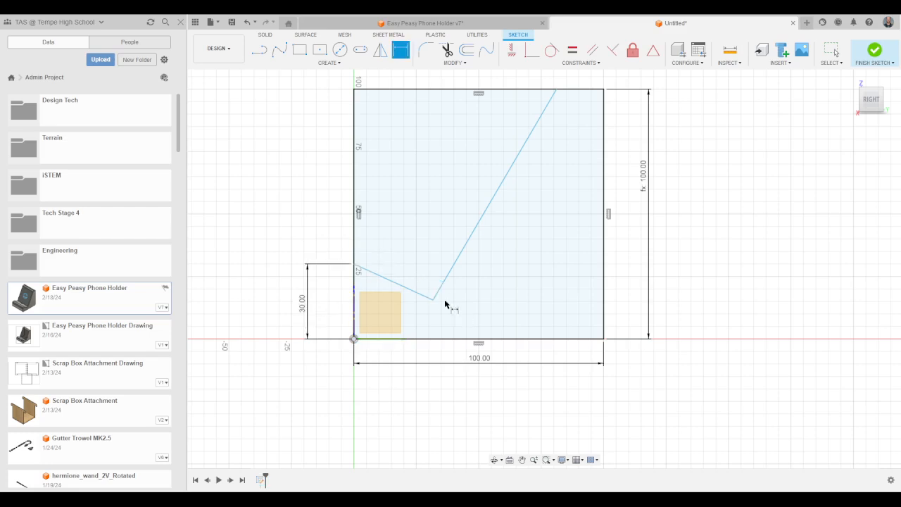
Step: Dimension the vertex where the two sloping lines meet as 20 mm above the square's bottom edge
click(432, 339)
click(433, 299)
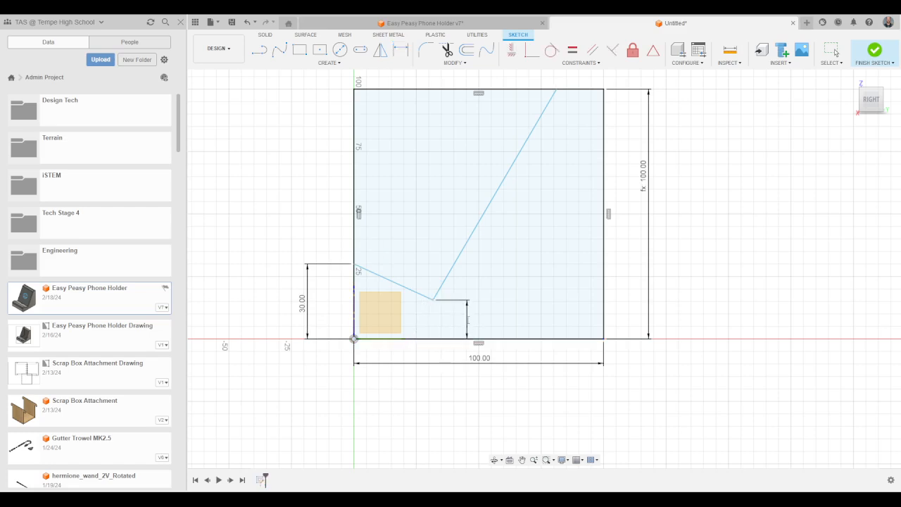
click(467, 320)
text(20)
key(Return)
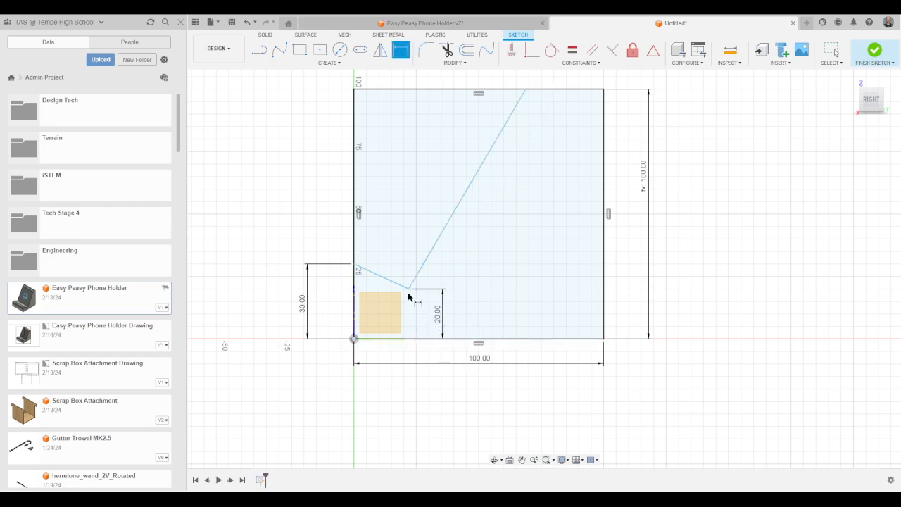
Step: Dimension the vertex where the two sloping lines meet as 40 mm from the square's left edge
click(354, 291)
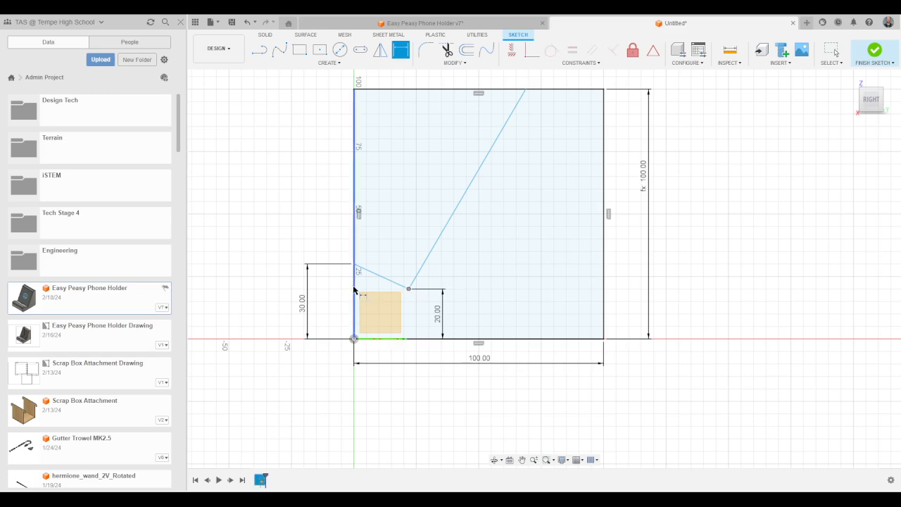
click(408, 289)
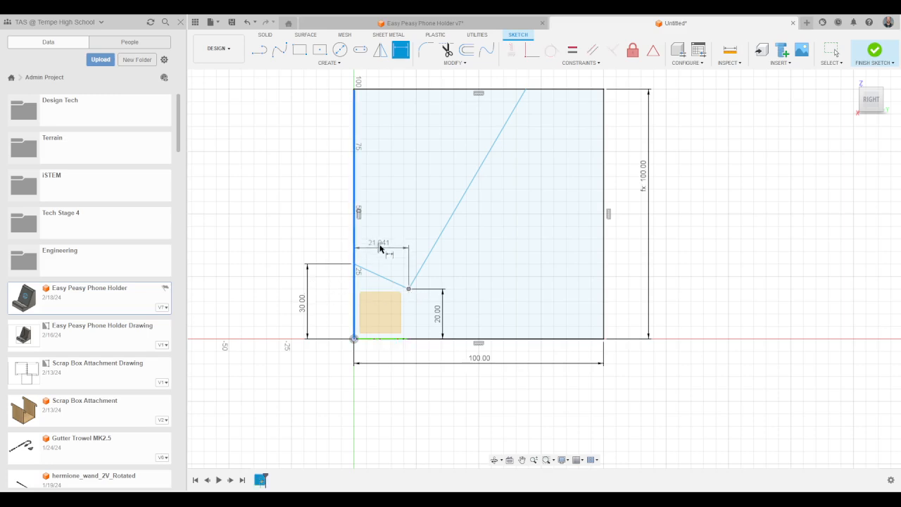
click(385, 240)
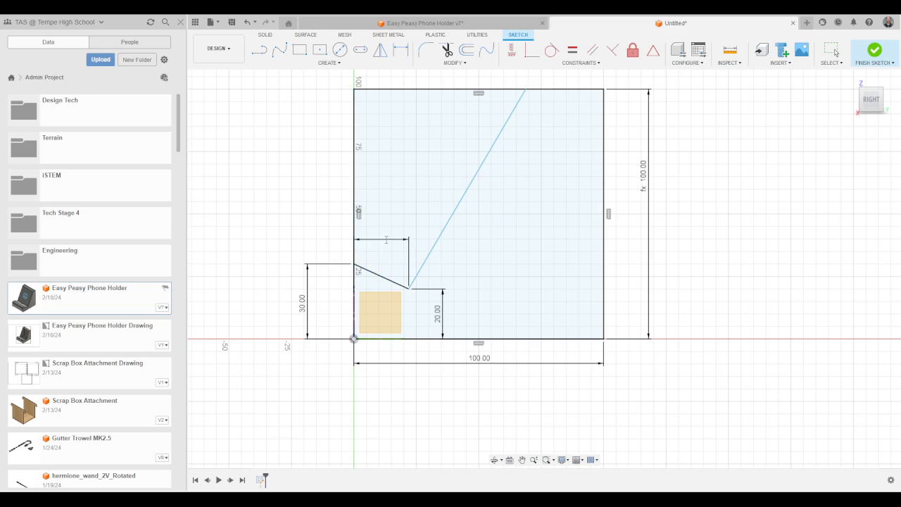
text(40)
key(Return)
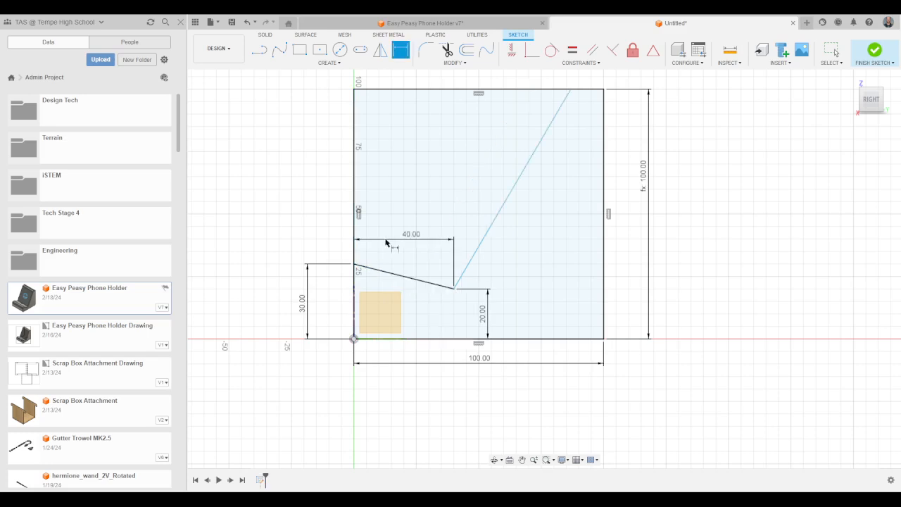
Step: Dimension the long sloping line's upper end as 20 mm from the square's top right corner
click(571, 90)
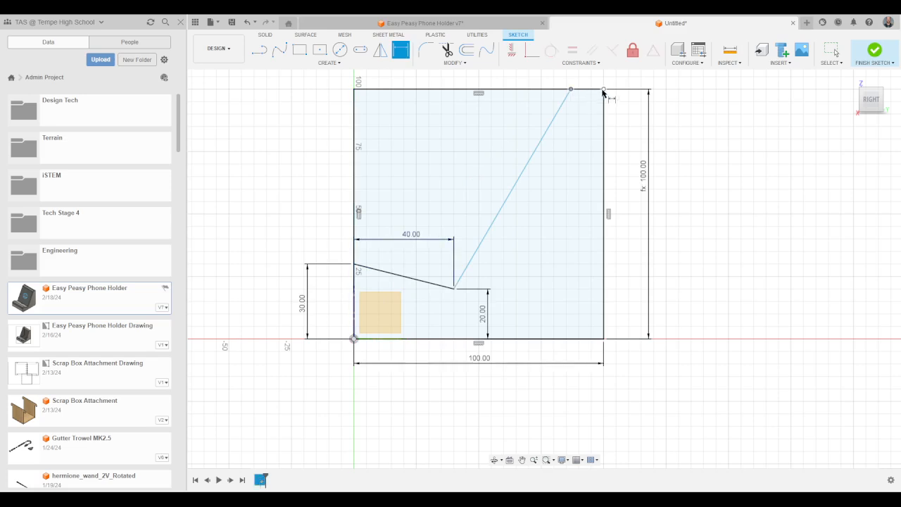
click(603, 90)
click(587, 118)
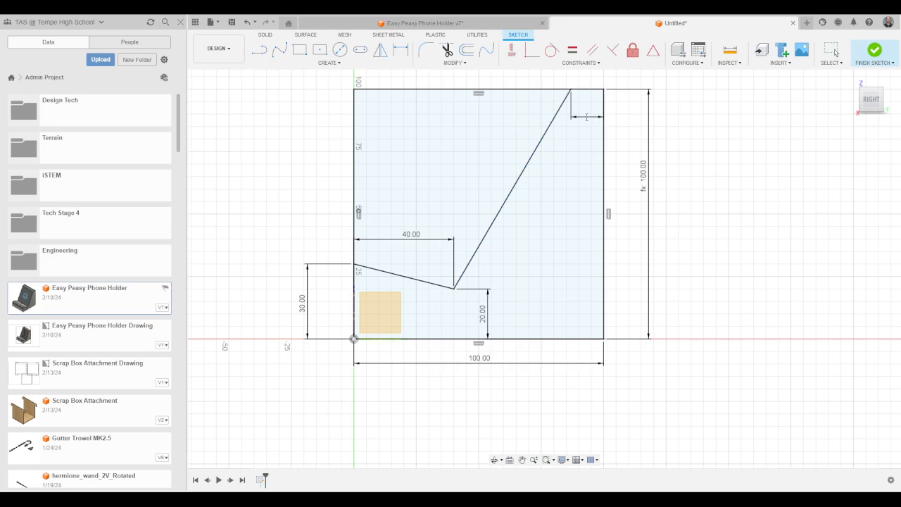
text(20)
key(Return)
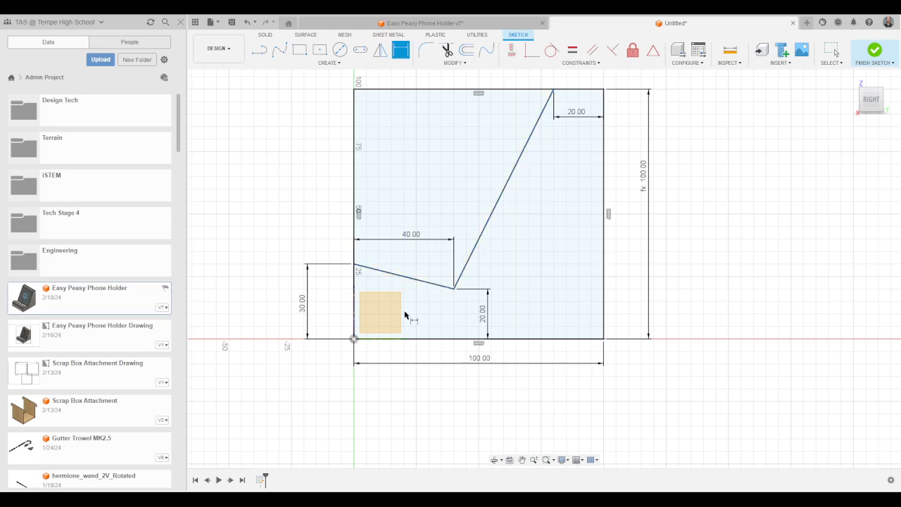
Step: Change the height of the short sloping line's start on the square's left edge to 40 mm
double_click(302, 304)
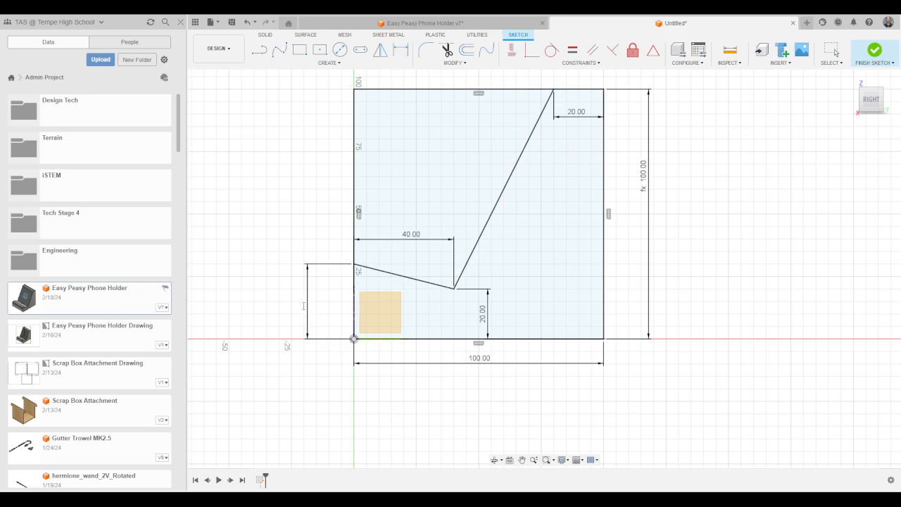
text(40)
key(Return)
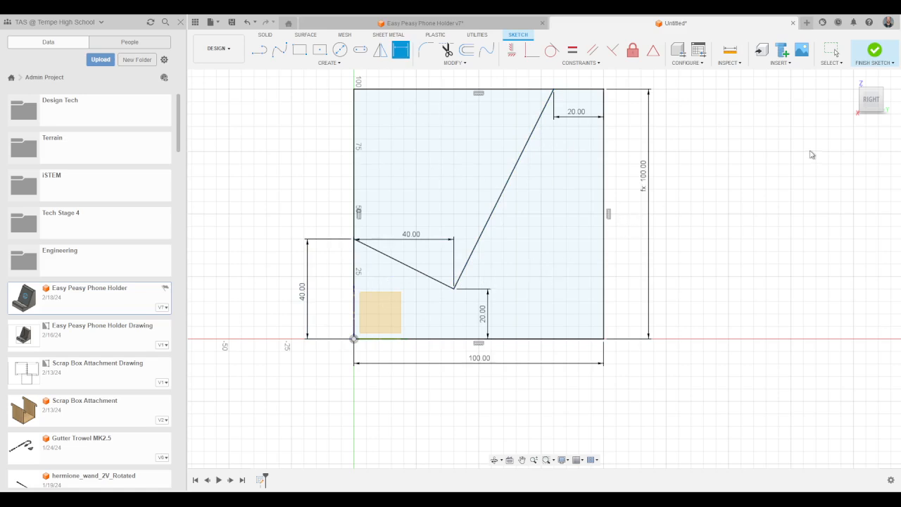
Step: Select the L-shaped region below the two sloping lines as the profile and finish the sketch
click(832, 51)
click(442, 152)
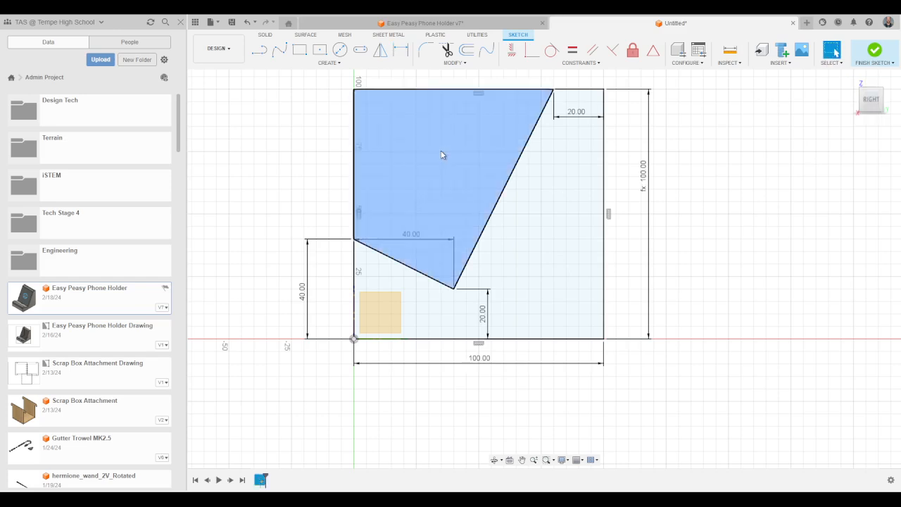
click(542, 254)
click(473, 188)
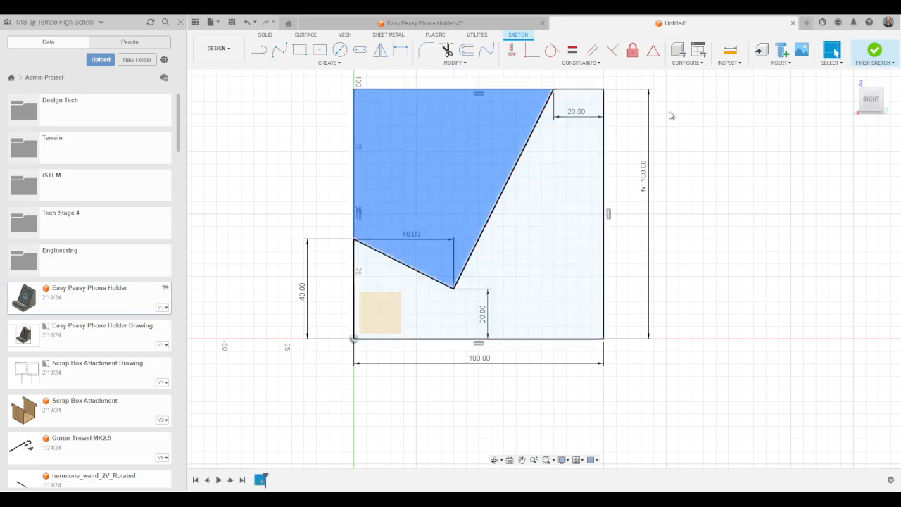
click(570, 236)
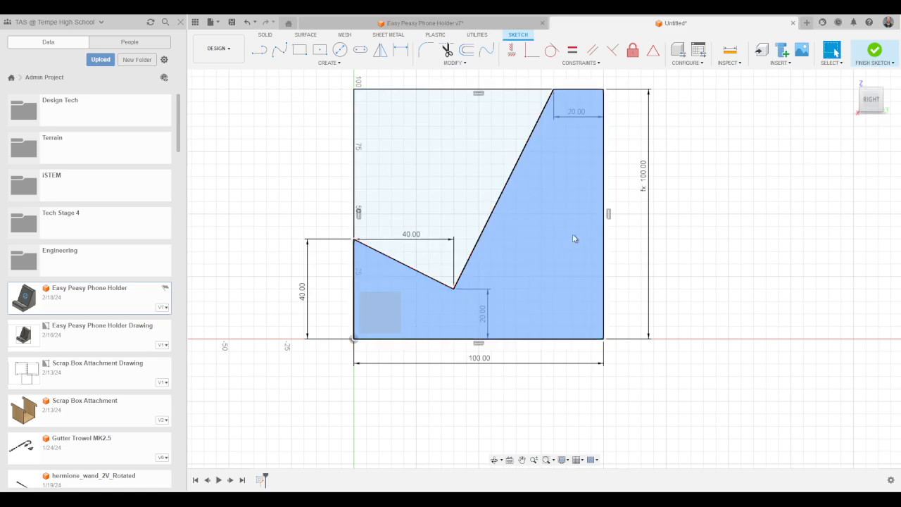
click(877, 55)
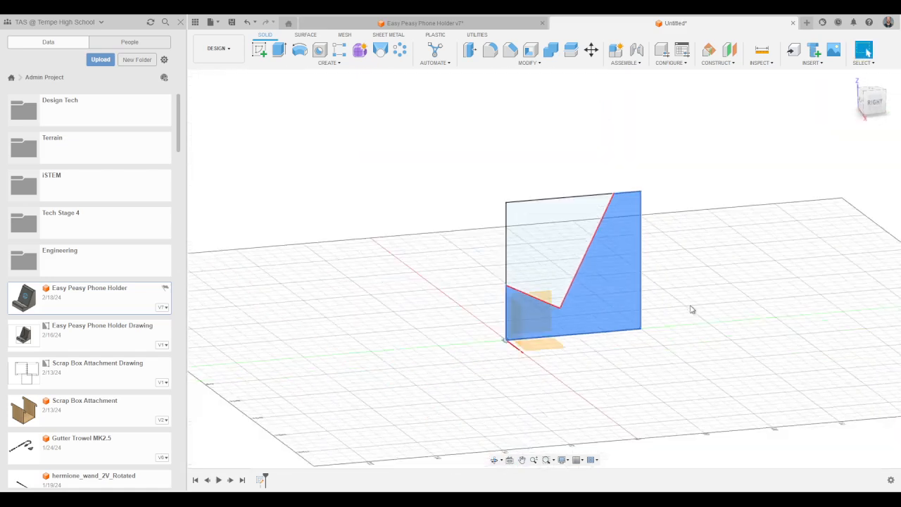
Step: Extrude the L-shaped profile symmetrically about the sketch plane to a total width of 80 mm
scroll(655, 308, up, 4)
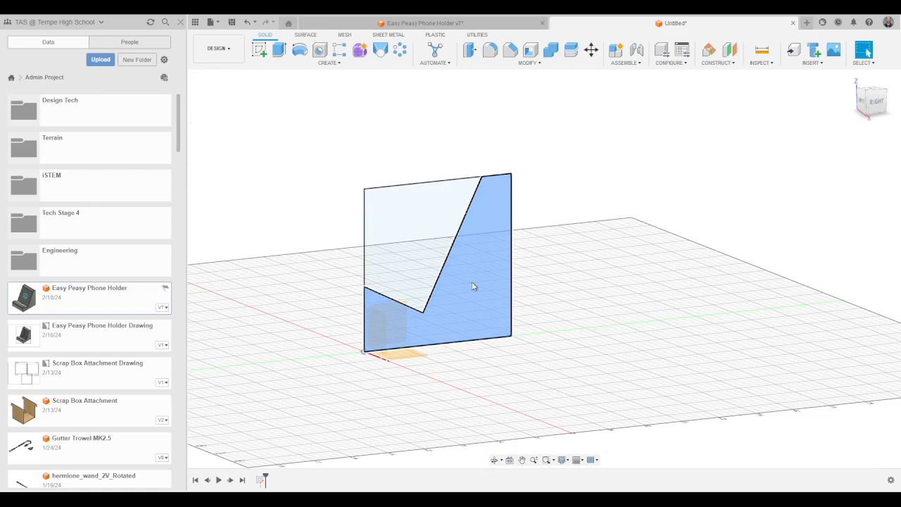
click(497, 278)
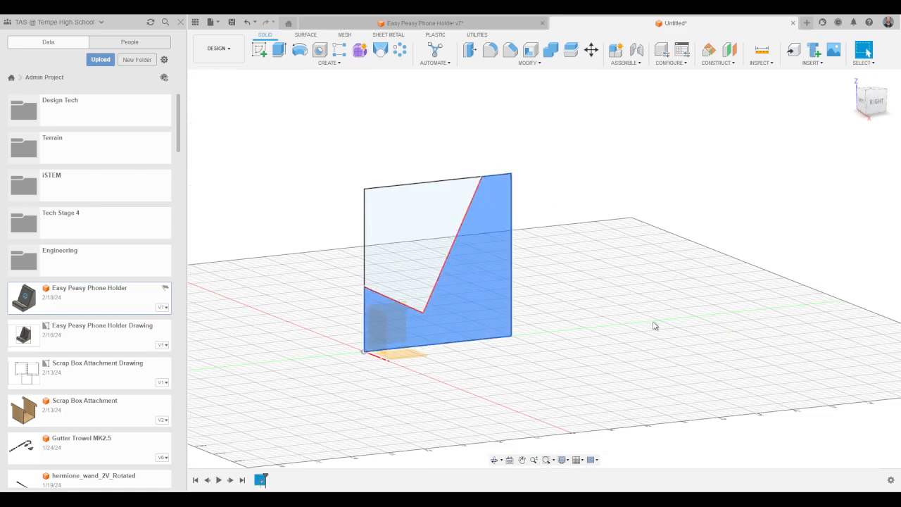
middle_drag(596, 253, 612, 263)
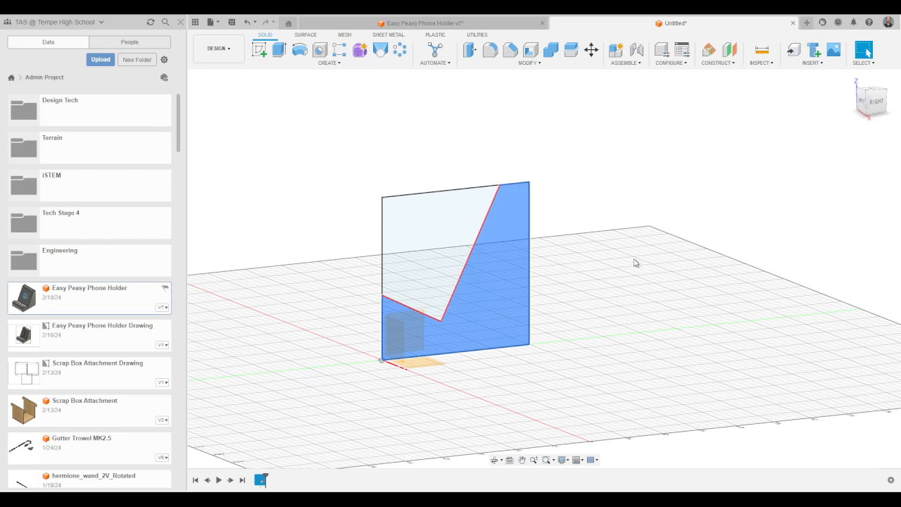
click(280, 51)
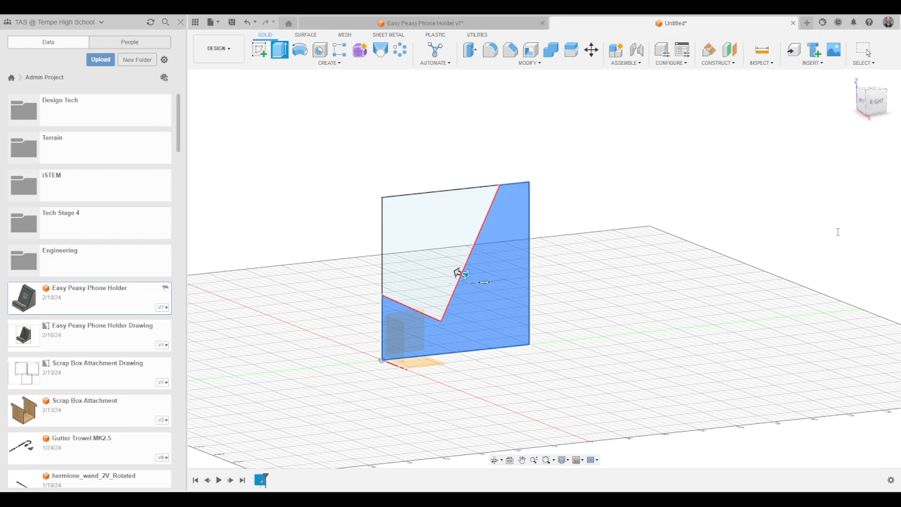
text(80)
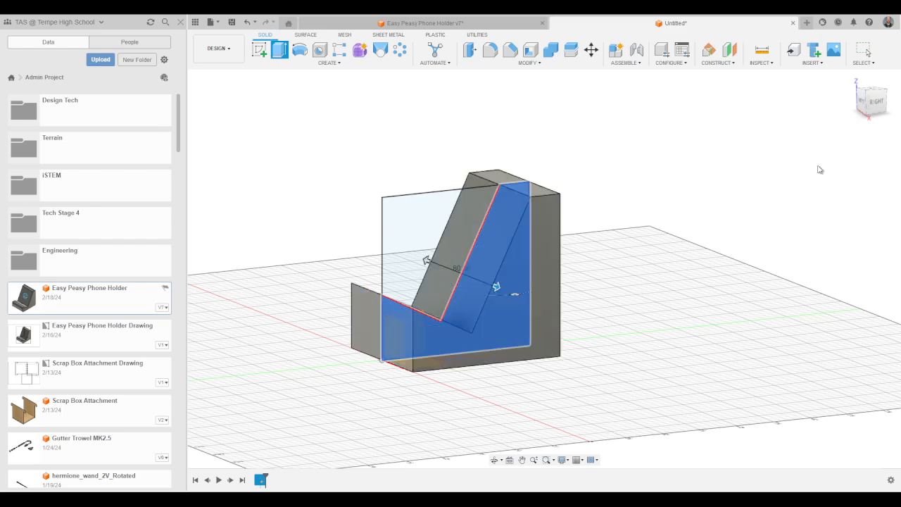
shift+middle_drag(583, 386, 599, 397)
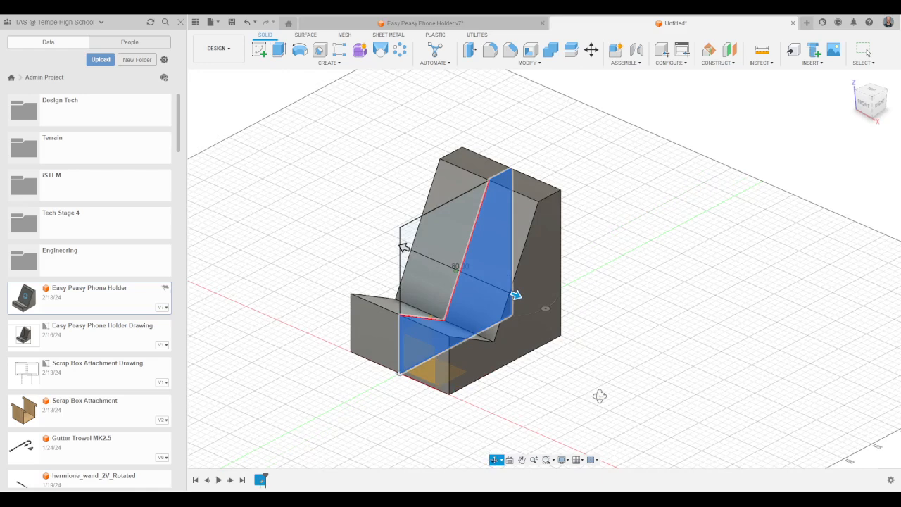
click(830, 218)
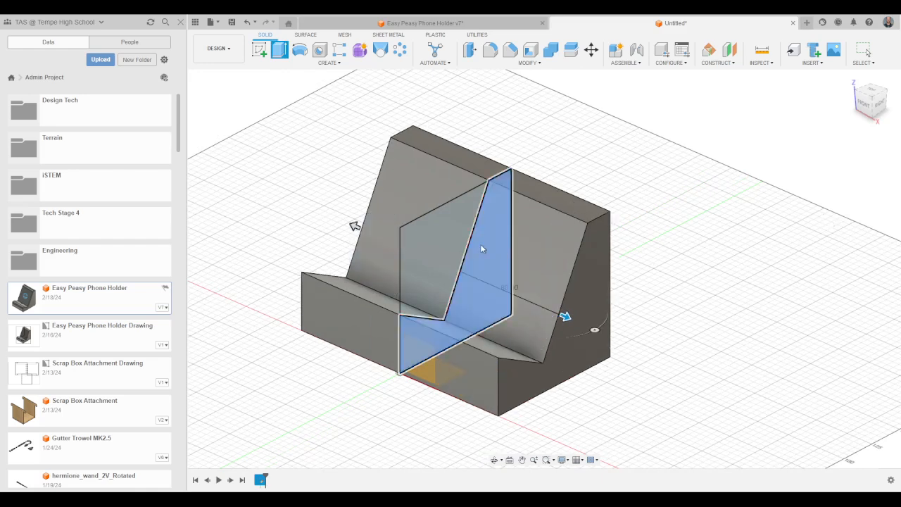
click(839, 223)
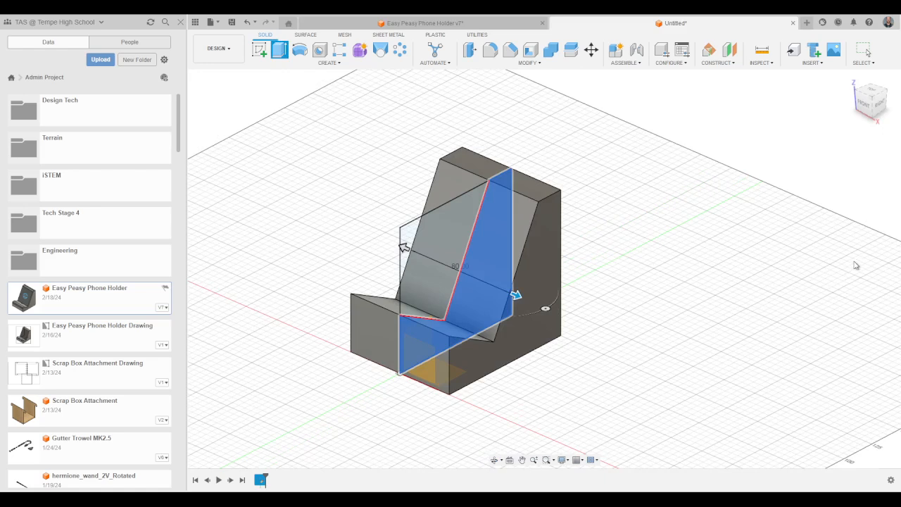
click(837, 279)
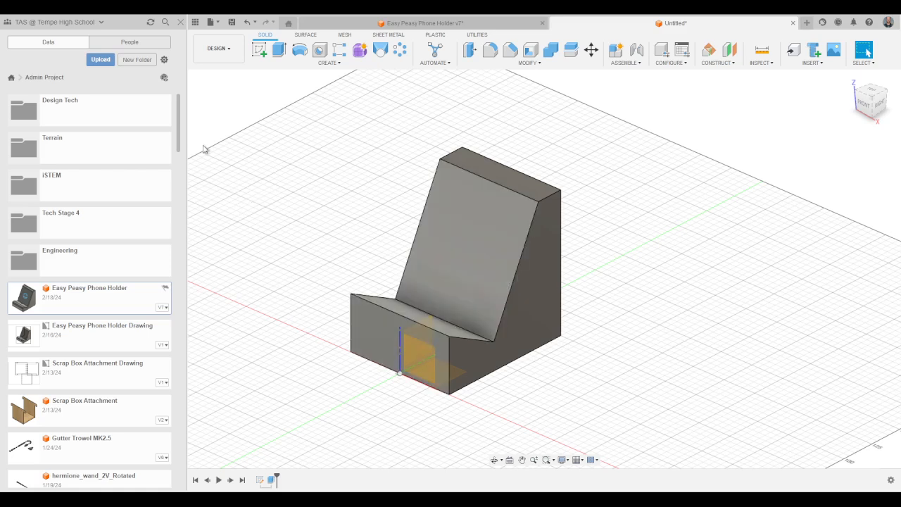
Step: Show the profile sketch over the extruded body and hide it again
click(228, 160)
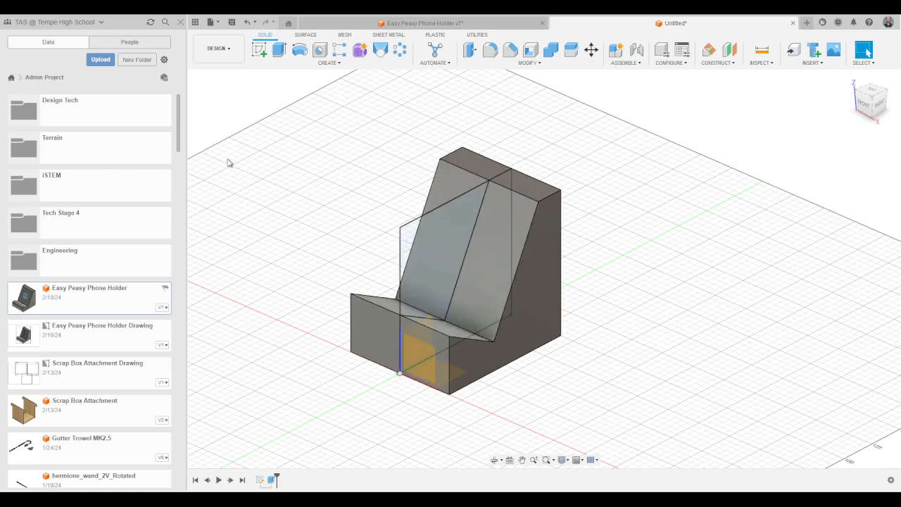
click(228, 161)
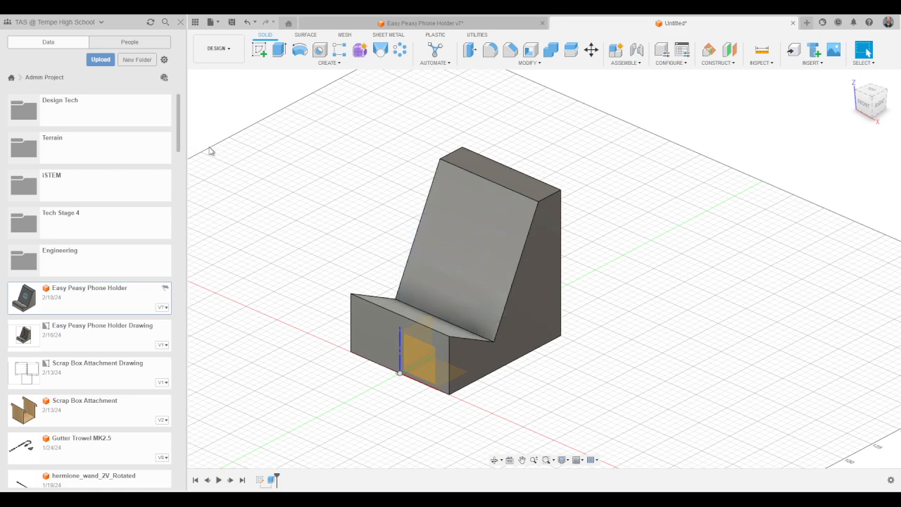
Step: Fillet the backrest's two top edges, the front lip's upper edge, and the front and rear bottom edges of the holder
shift+middle_drag(686, 359, 662, 345)
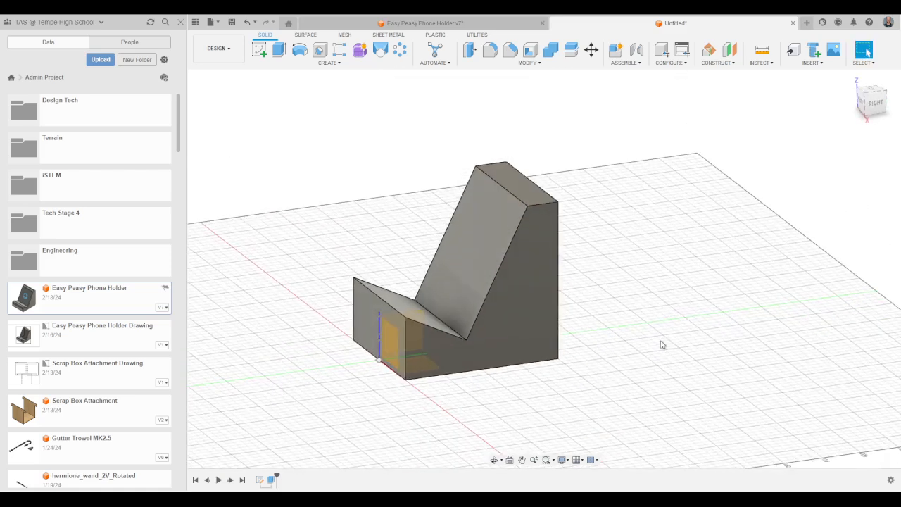
click(492, 51)
shift+middle_drag(622, 297, 642, 310)
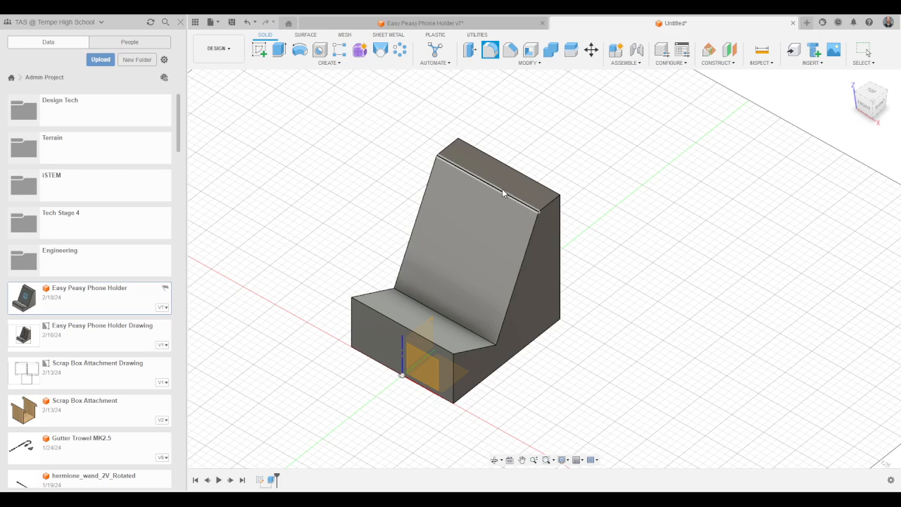
shift+middle_drag(622, 322, 612, 316)
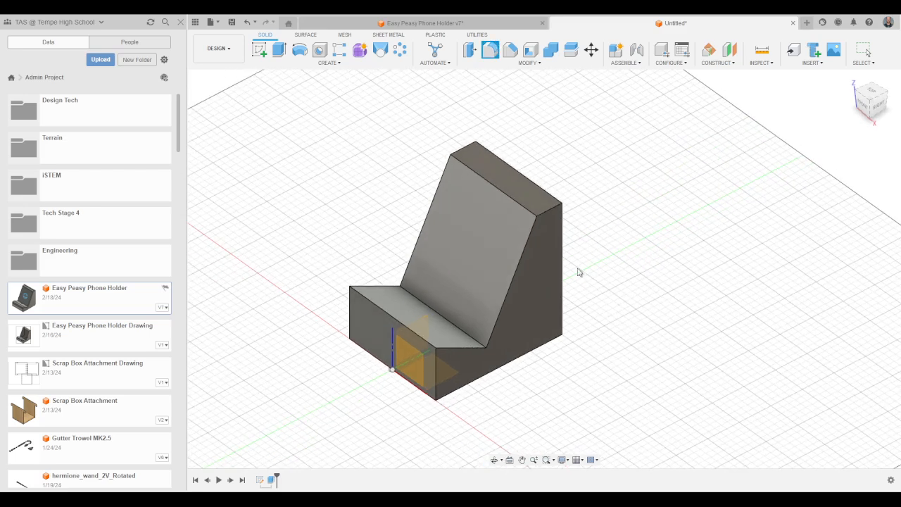
click(493, 189)
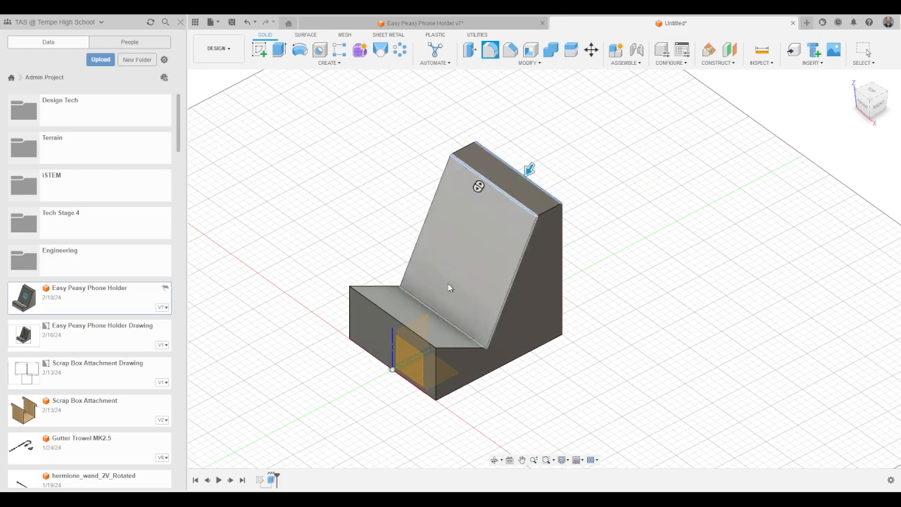
click(383, 313)
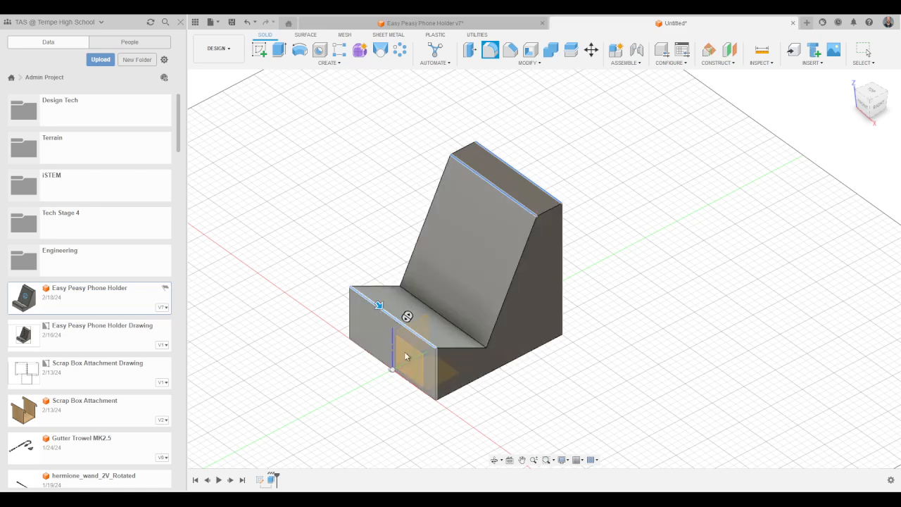
click(415, 386)
shift+middle_drag(649, 386, 483, 346)
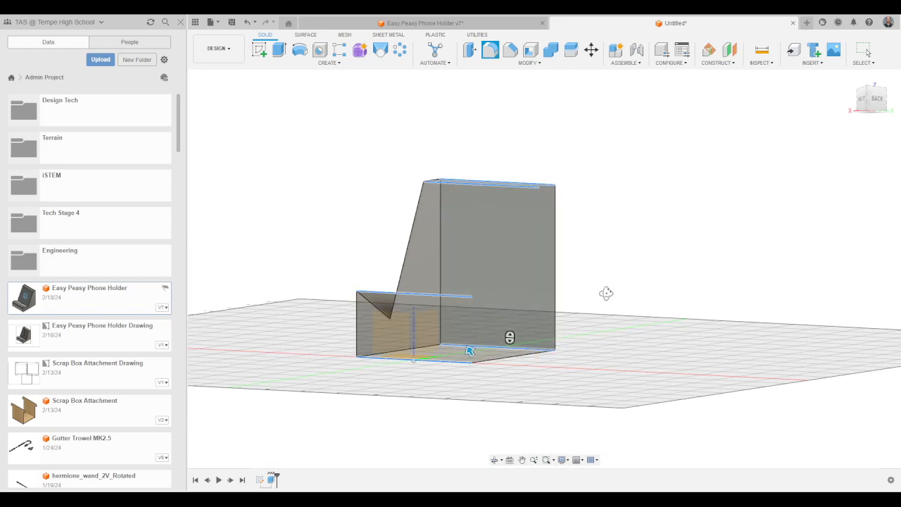
shift+middle_drag(605, 294, 690, 334)
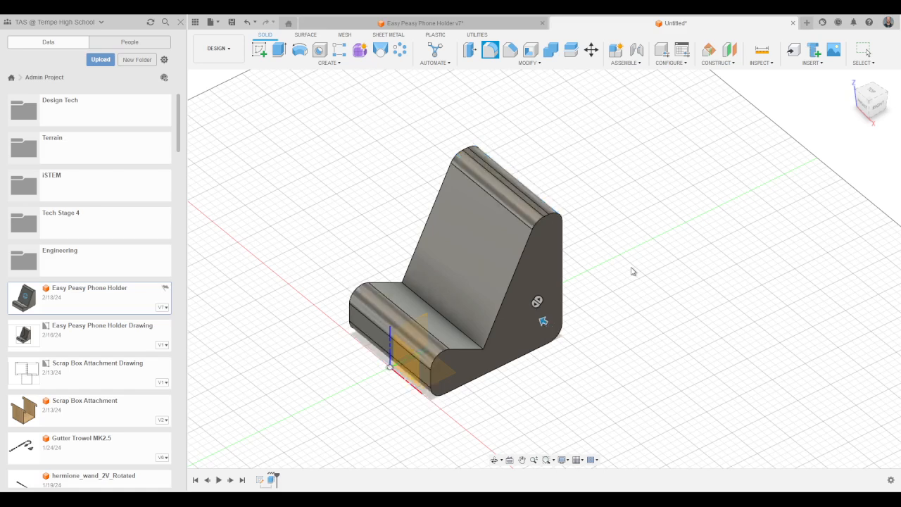
key(Return)
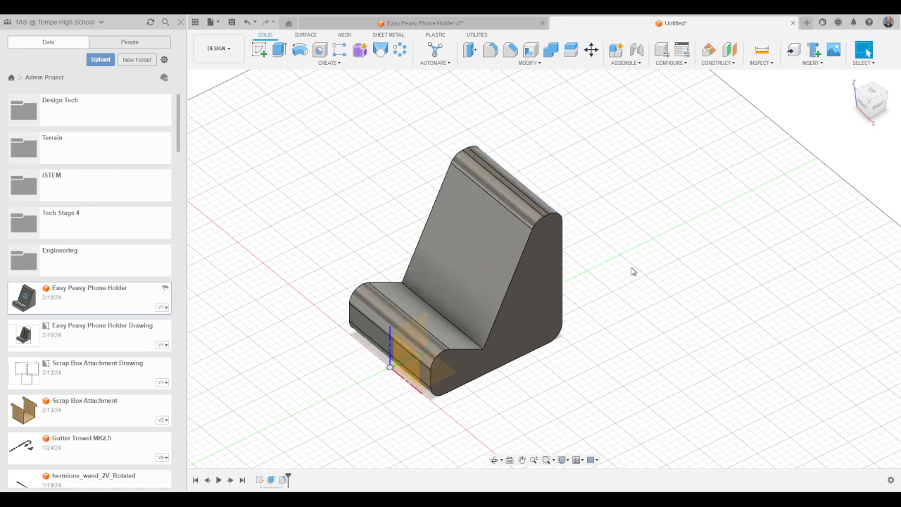
shift+middle_drag(593, 410, 575, 403)
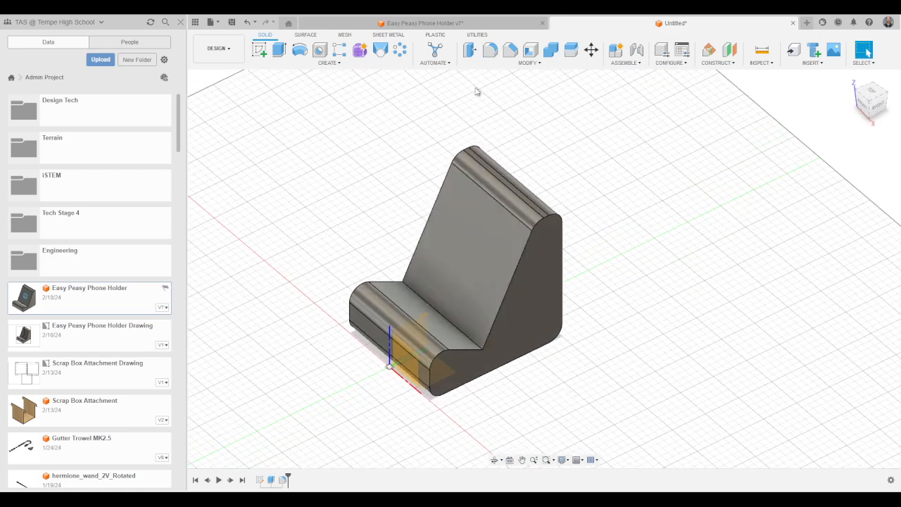
key(f)
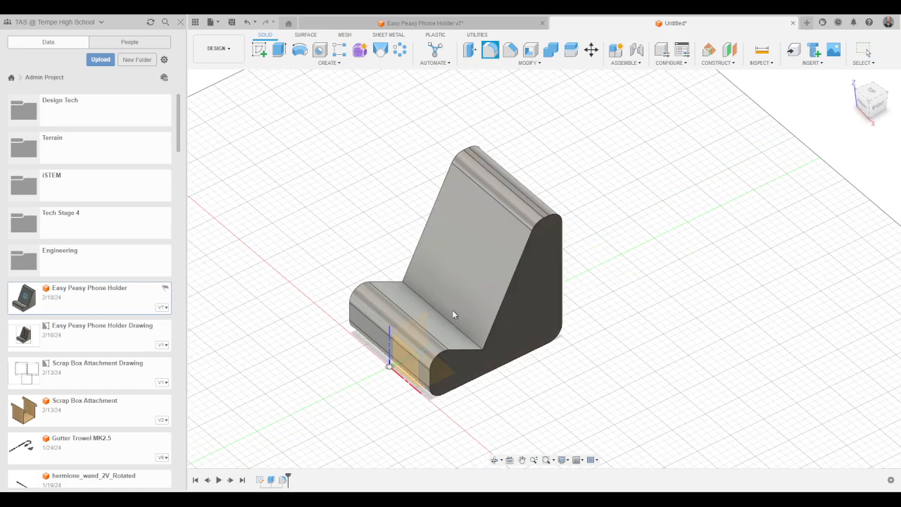
click(454, 328)
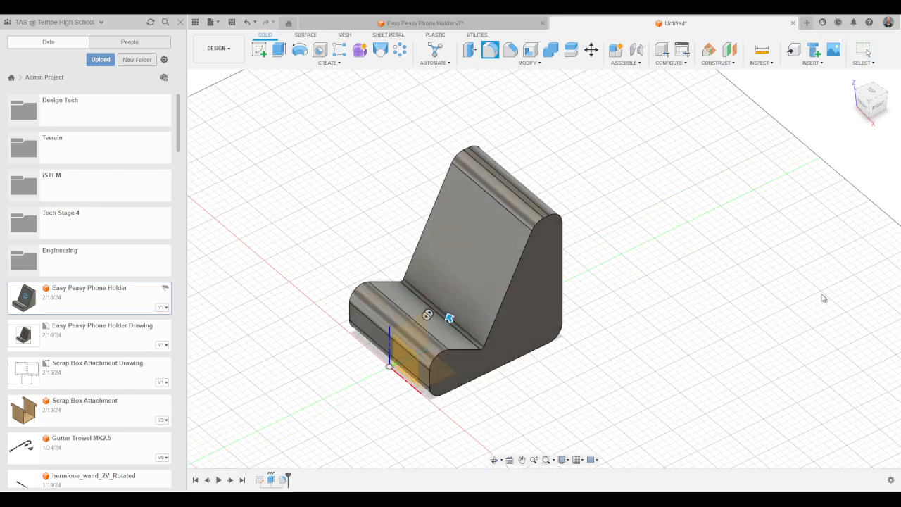
key(Return)
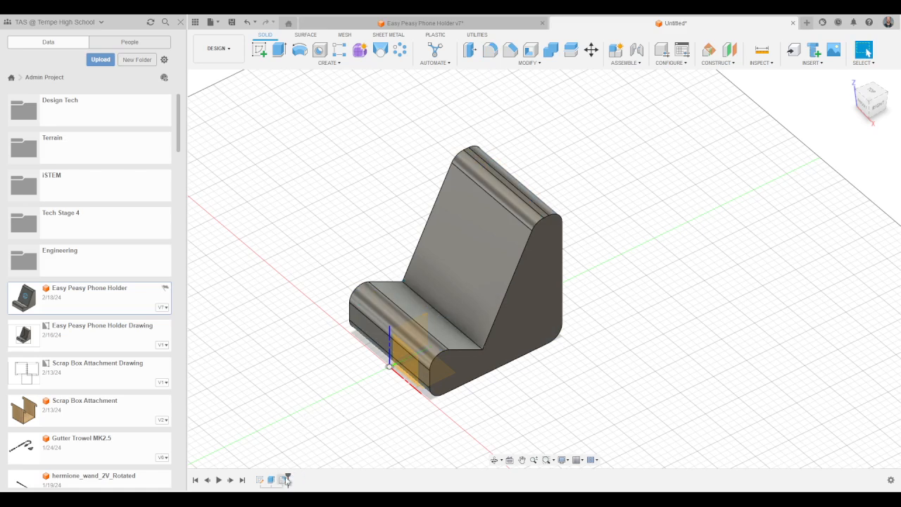
Step: Edit the existing fillet feature to include the inner corner edge where the seat meets the backrest
click(287, 480)
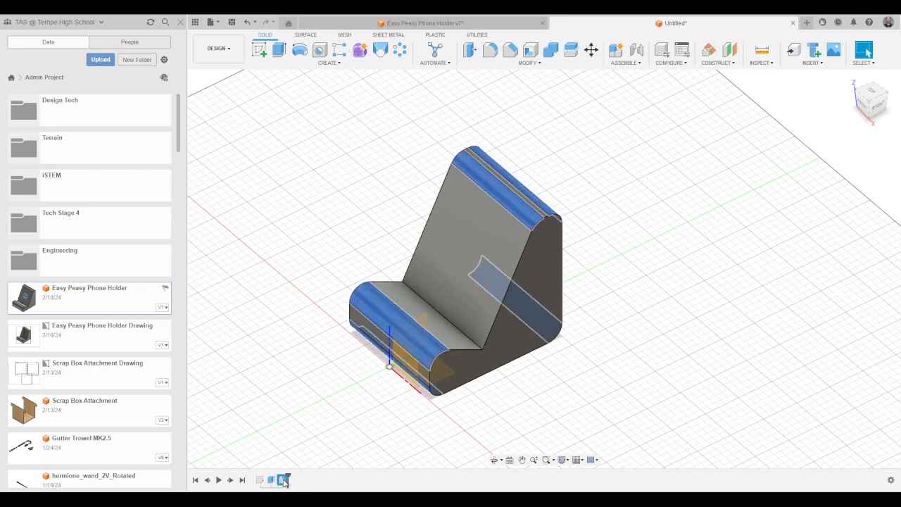
click(335, 378)
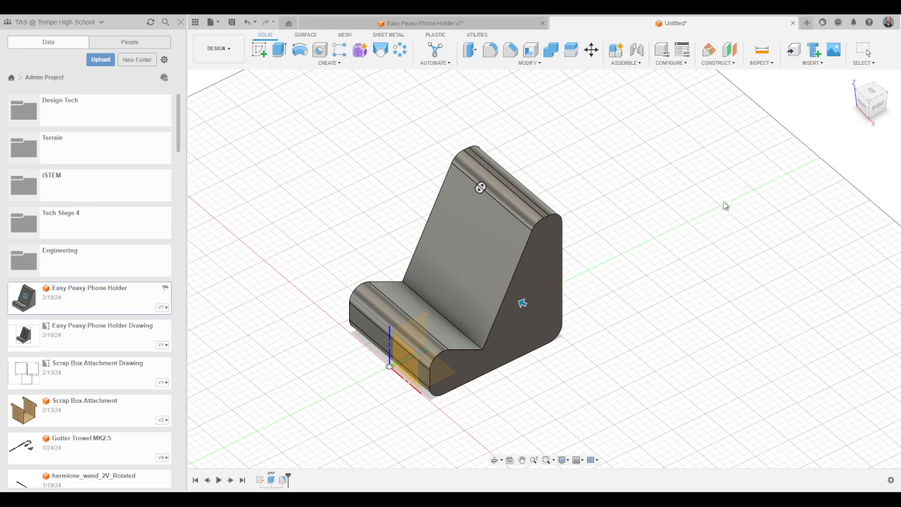
key(ctrl+z)
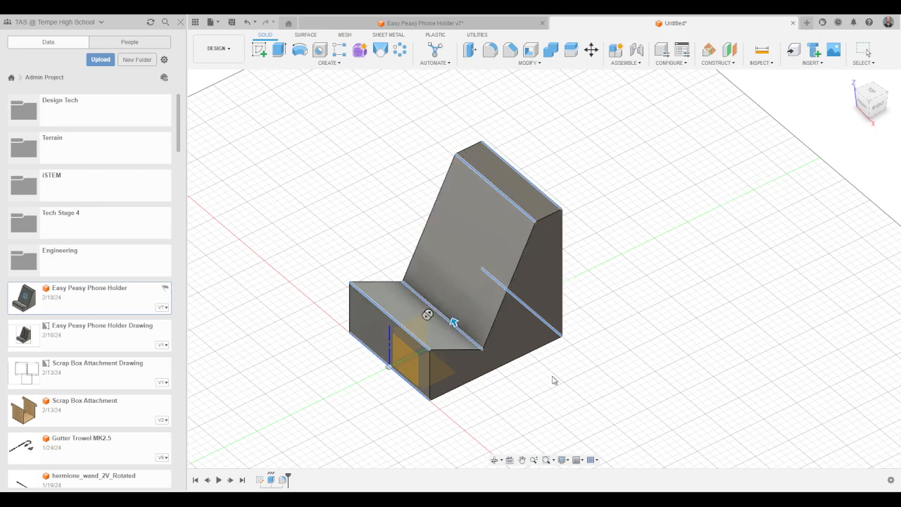
key(f)
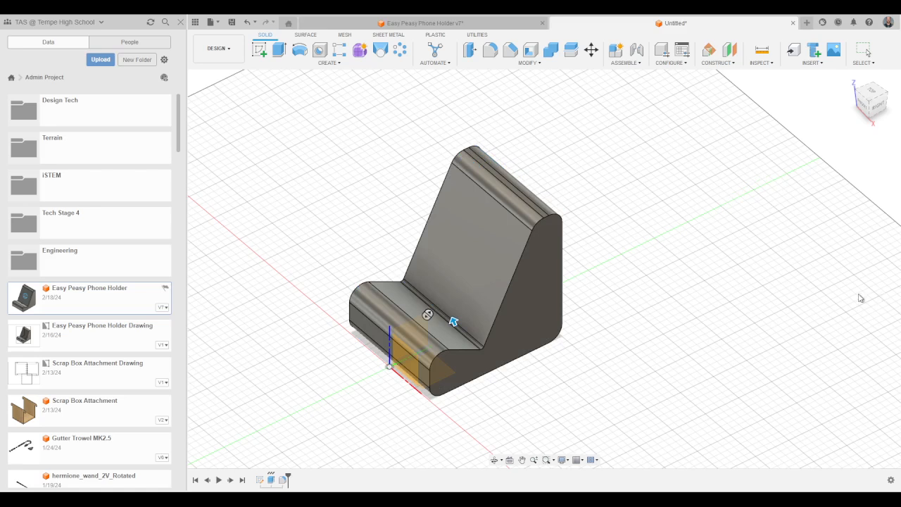
key(Return)
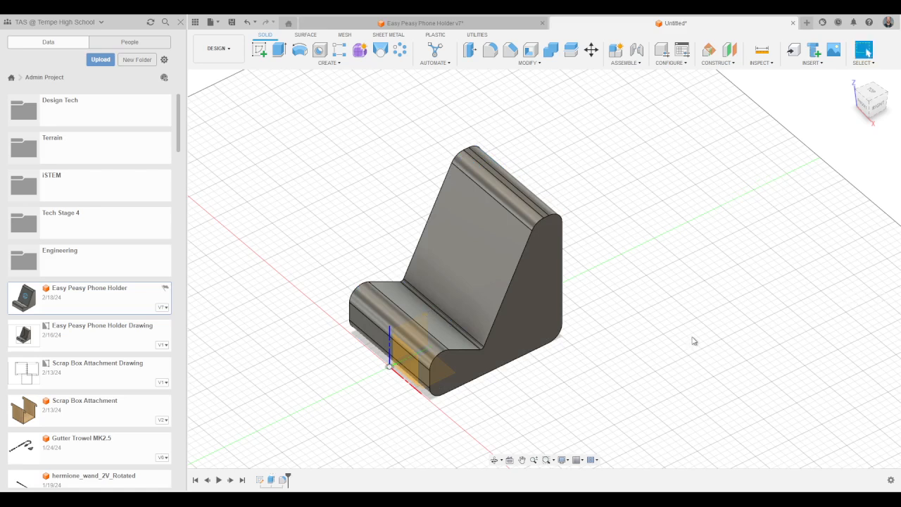
Step: Chamfer the outlines of both side faces of the holder, trying a chamfer distance of 3 mm
click(510, 49)
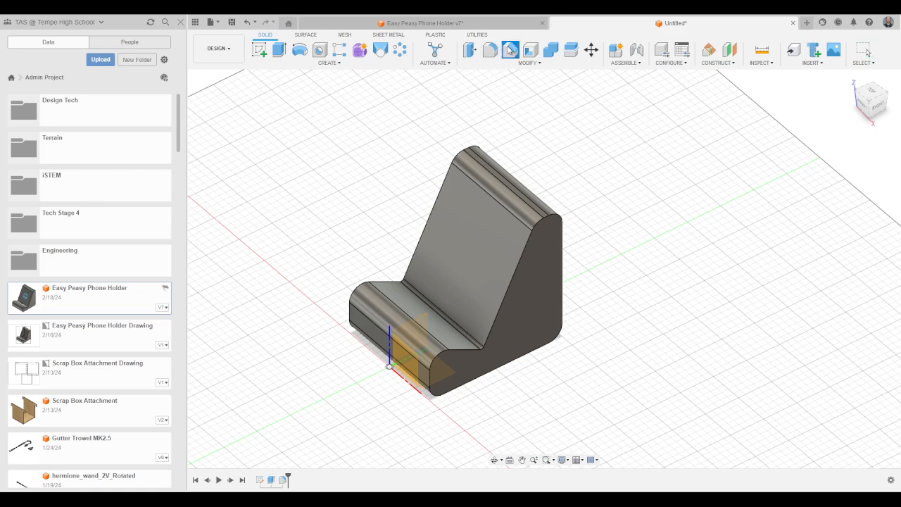
click(507, 298)
shift+middle_drag(434, 235, 494, 223)
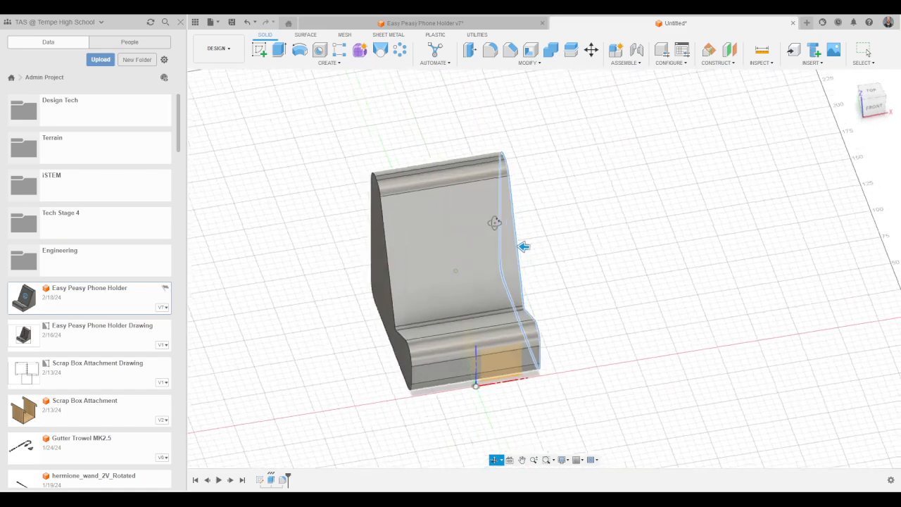
click(389, 269)
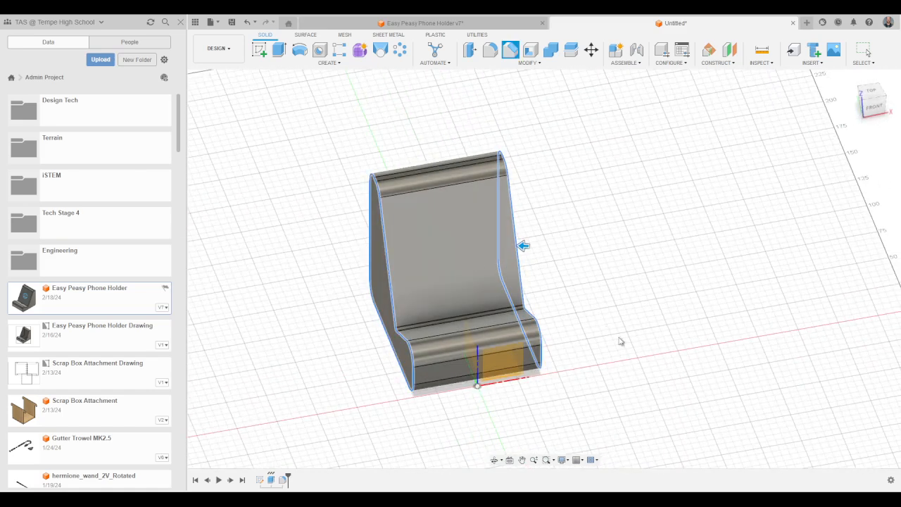
shift+middle_drag(619, 342, 574, 330)
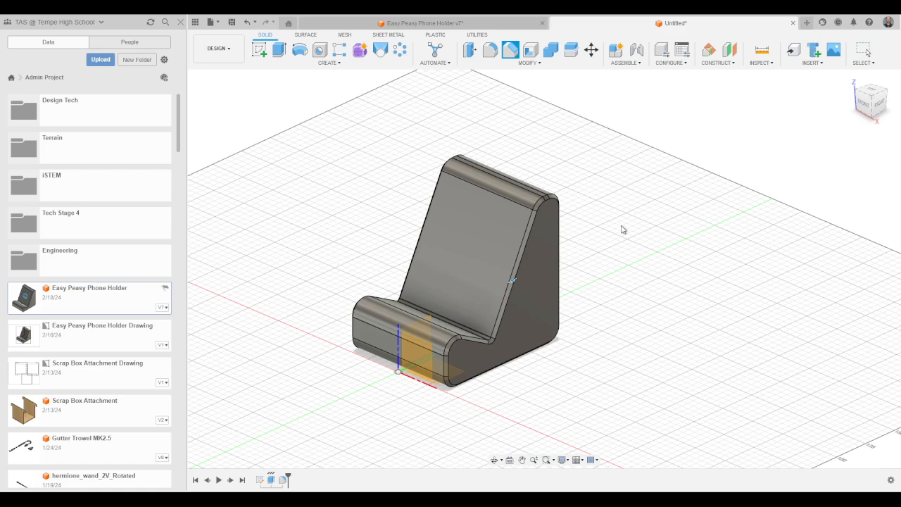
click(622, 226)
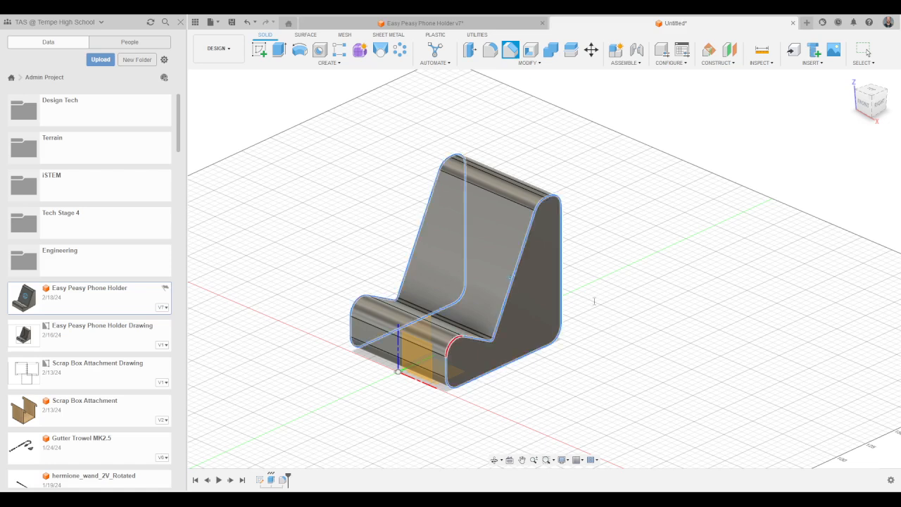
text(3)
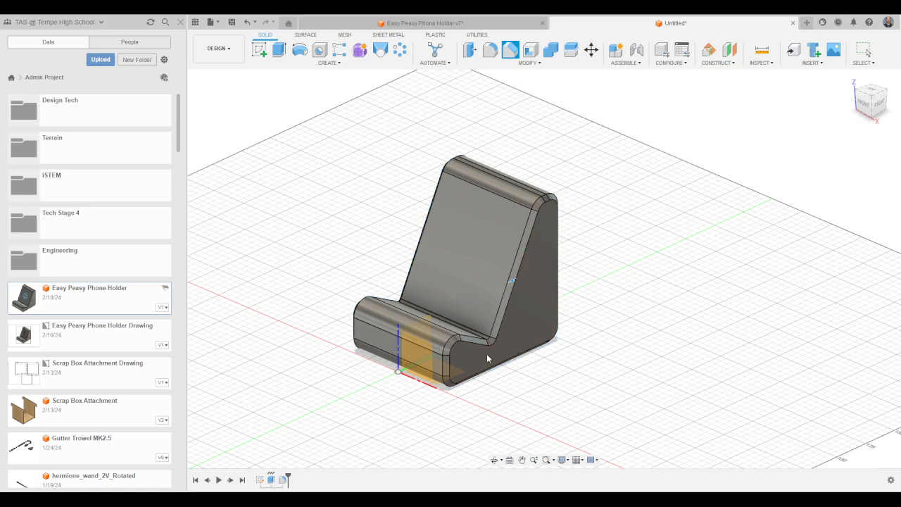
shift+middle_drag(550, 378, 581, 381)
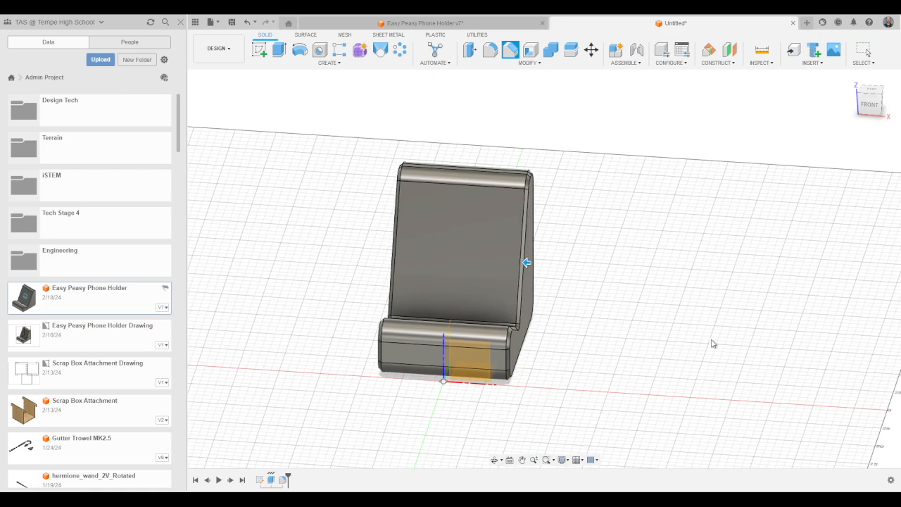
shift+middle_drag(724, 341, 697, 346)
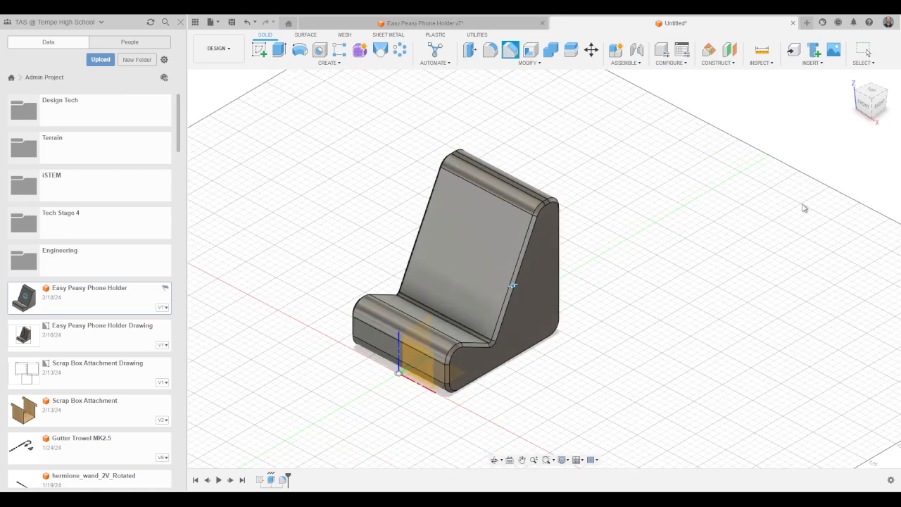
key(Return)
mouse_move(680, 352)
shift+middle_down()
mouse_move(641, 357)
mouse_move(613, 274)
mouse_move(686, 341)
mouse_move(728, 346)
mouse_move(672, 360)
shift+middle_up()
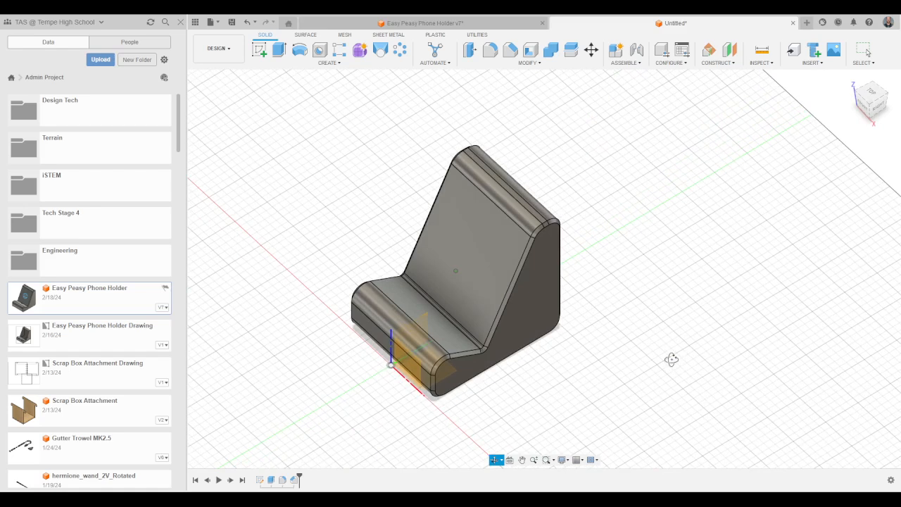
key(Escape)
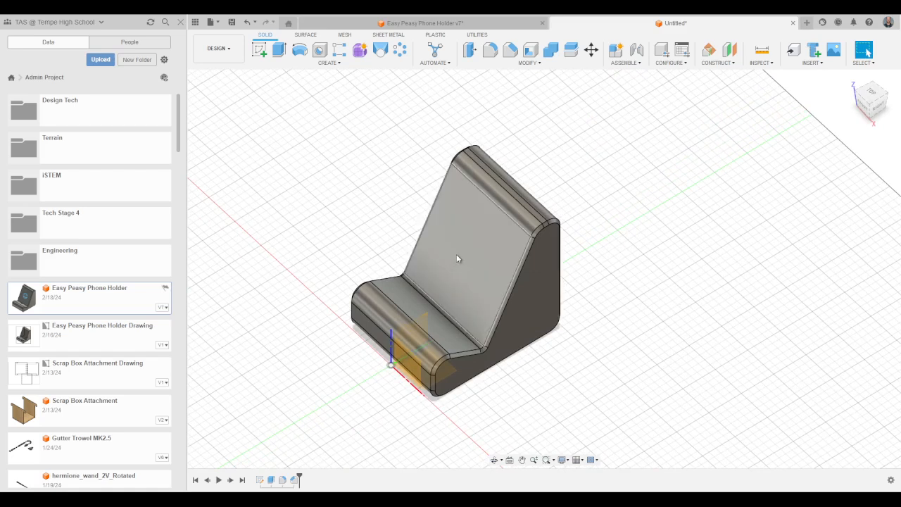
Step: Start a new sketch on the flat seat face between the front lip and the backrest
click(423, 328)
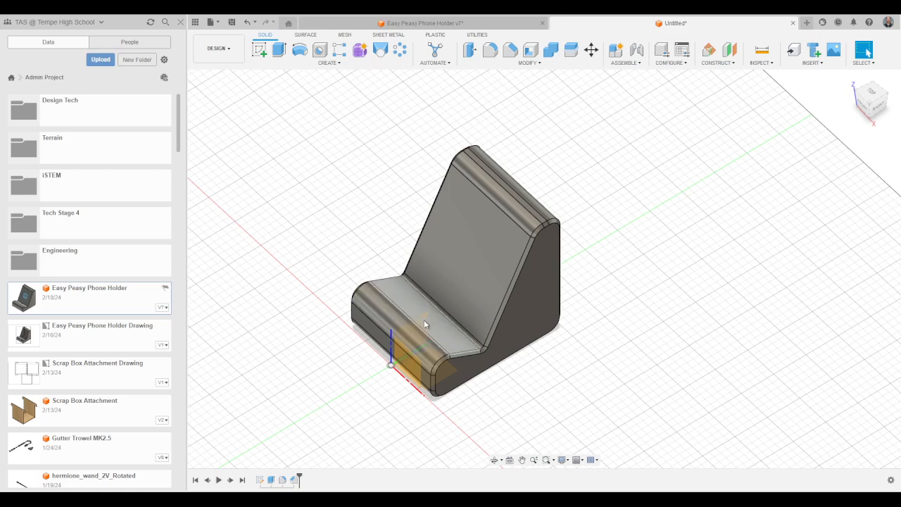
click(696, 338)
scroll(486, 340, up, 3)
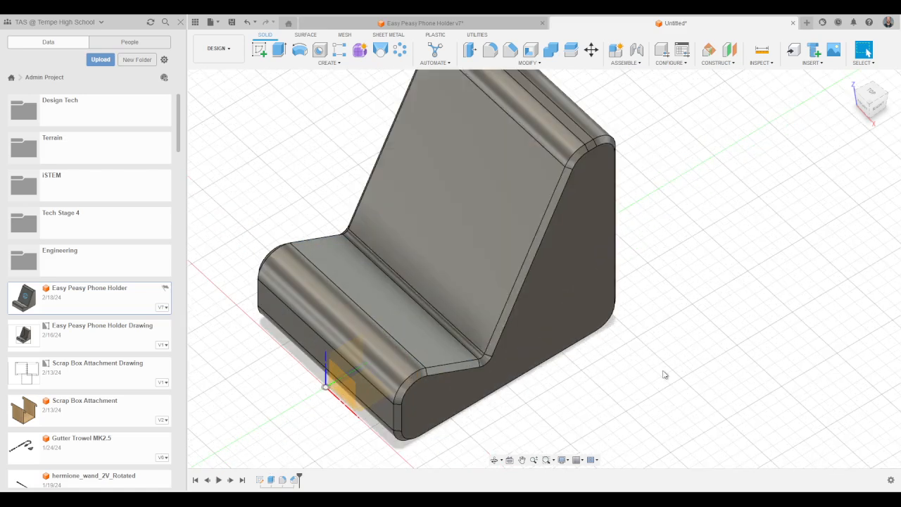
shift+middle_drag(665, 374, 564, 366)
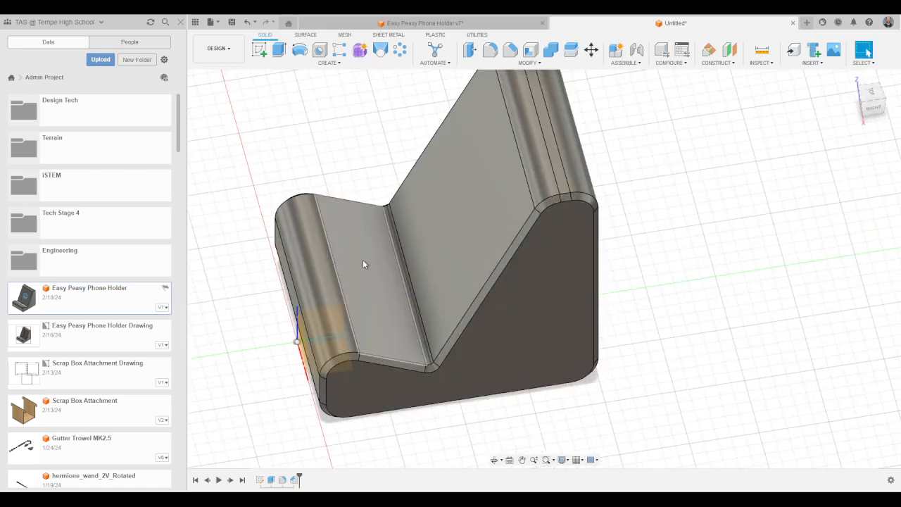
click(374, 293)
shift+middle_drag(704, 342, 610, 316)
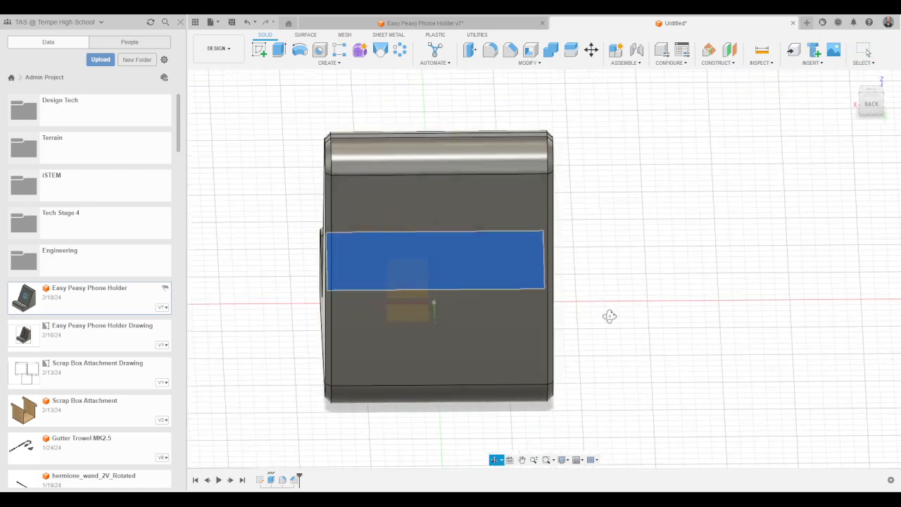
click(491, 339)
shift+middle_drag(756, 325, 404, 309)
click(443, 313)
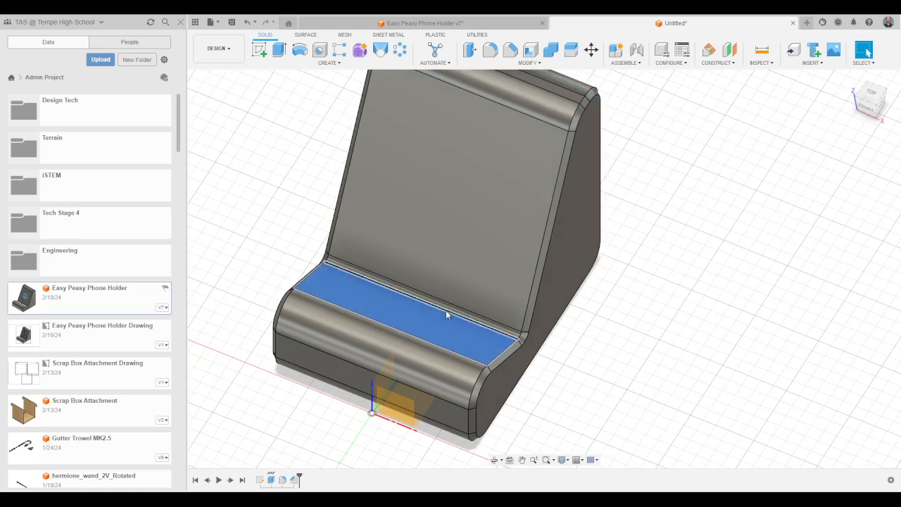
click(259, 50)
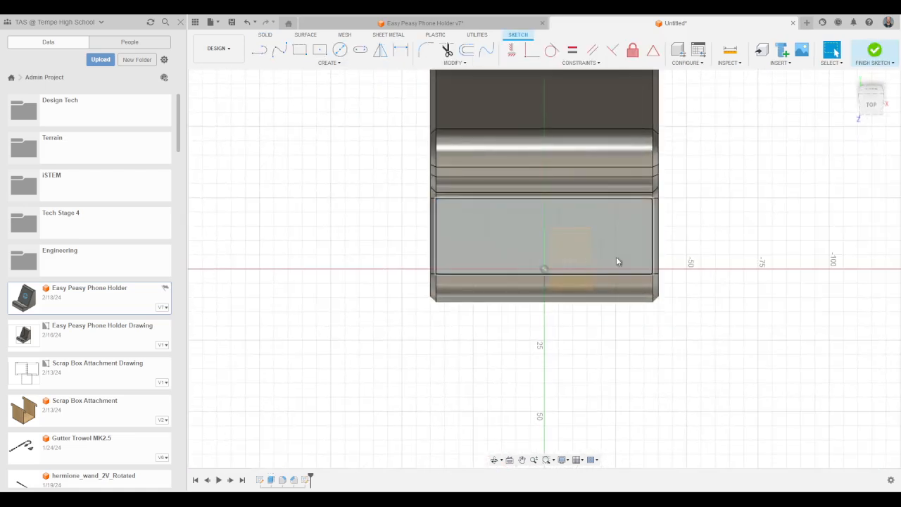
scroll(531, 235, up, 2)
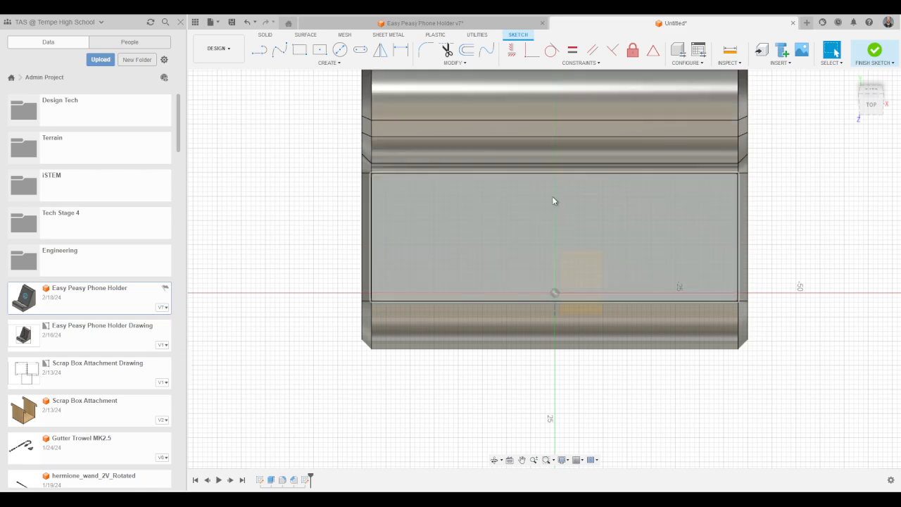
scroll(552, 196, up, 2)
middle_drag(572, 199, 512, 213)
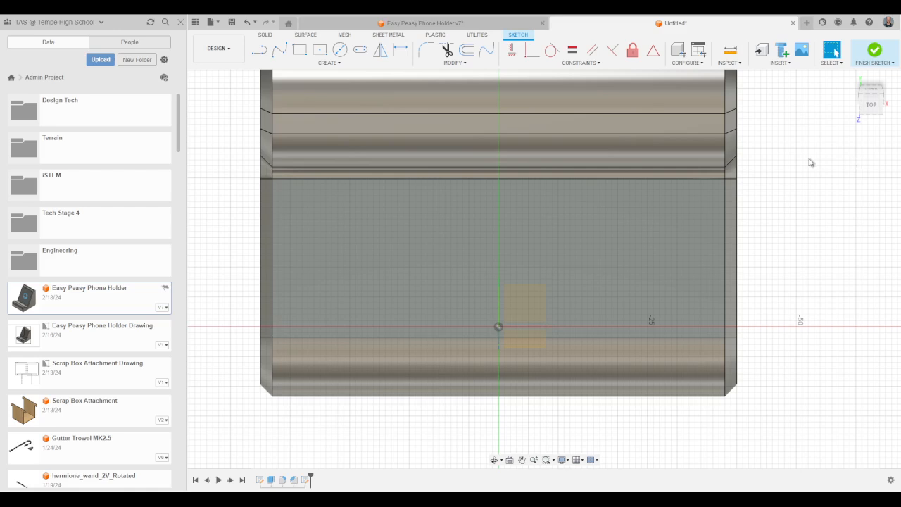
Step: Sketch a small rectangle centred on the vertical axis and crossing the seat's rear edge at the backrest
click(300, 50)
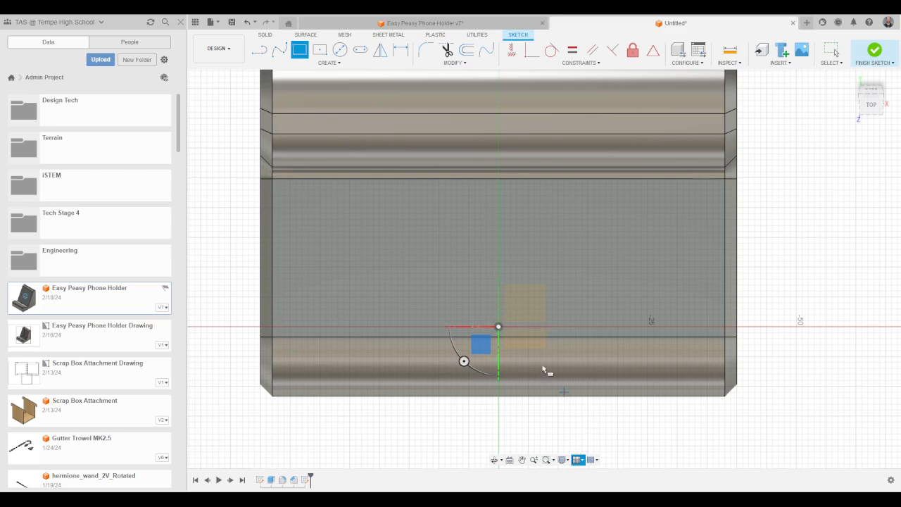
scroll(475, 186, up, 1)
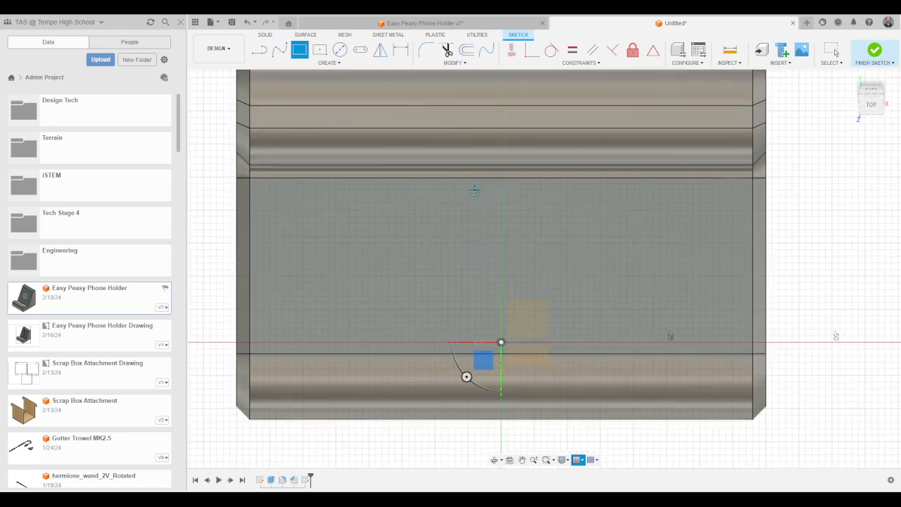
scroll(451, 208, up, 1)
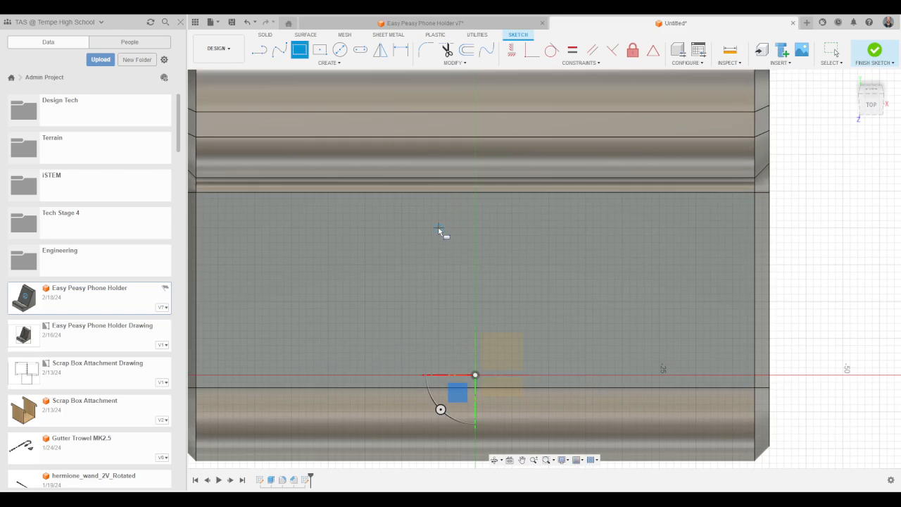
click(441, 228)
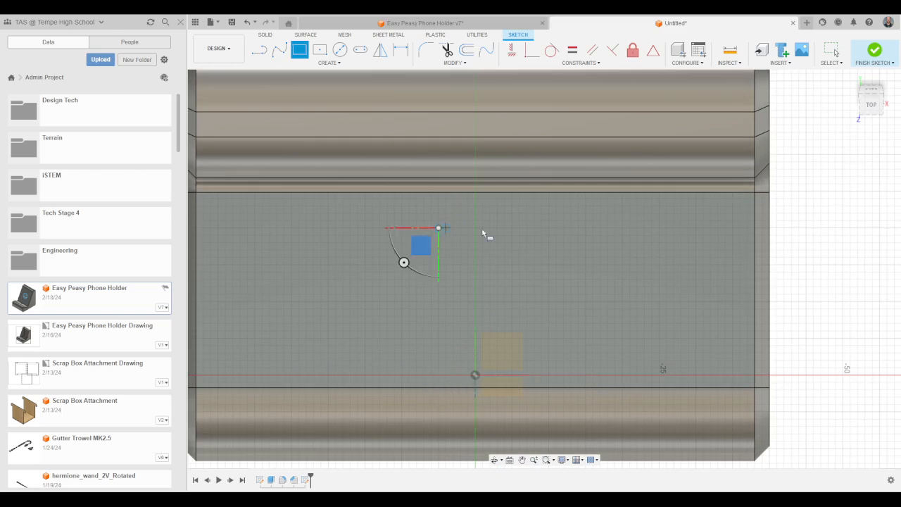
click(511, 184)
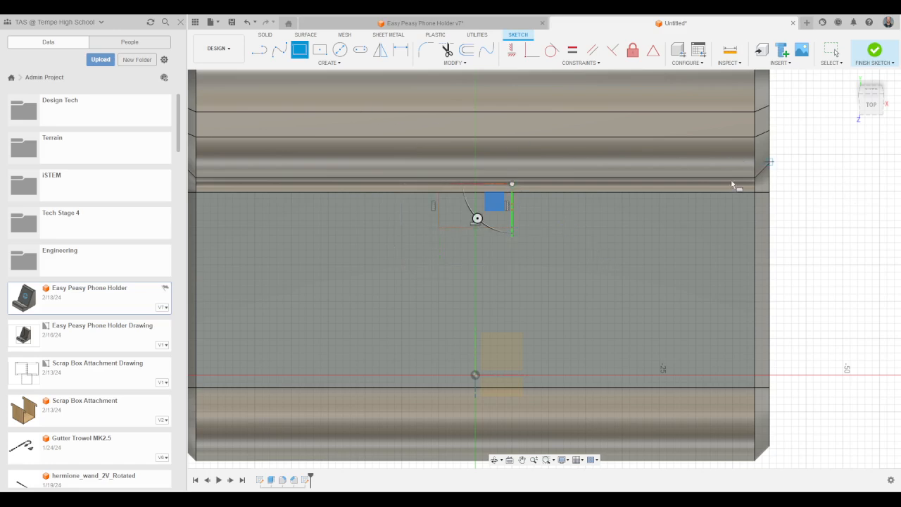
click(259, 50)
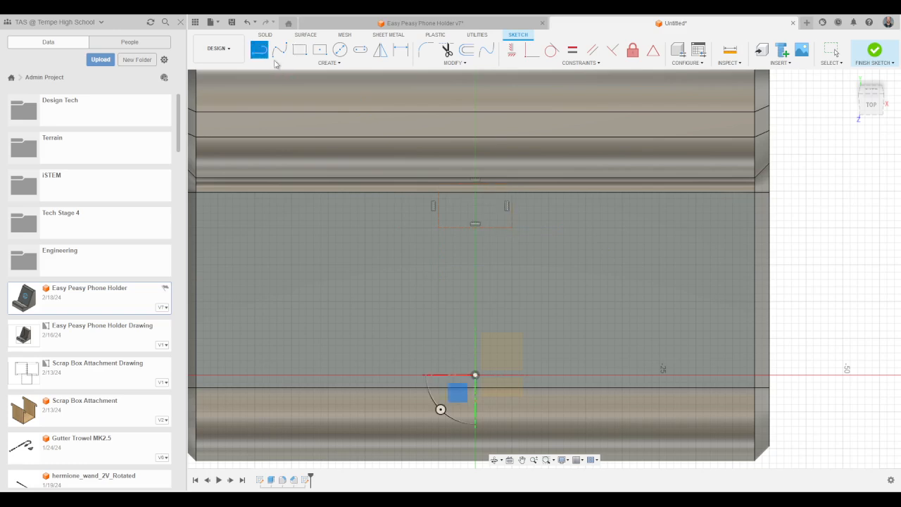
click(437, 192)
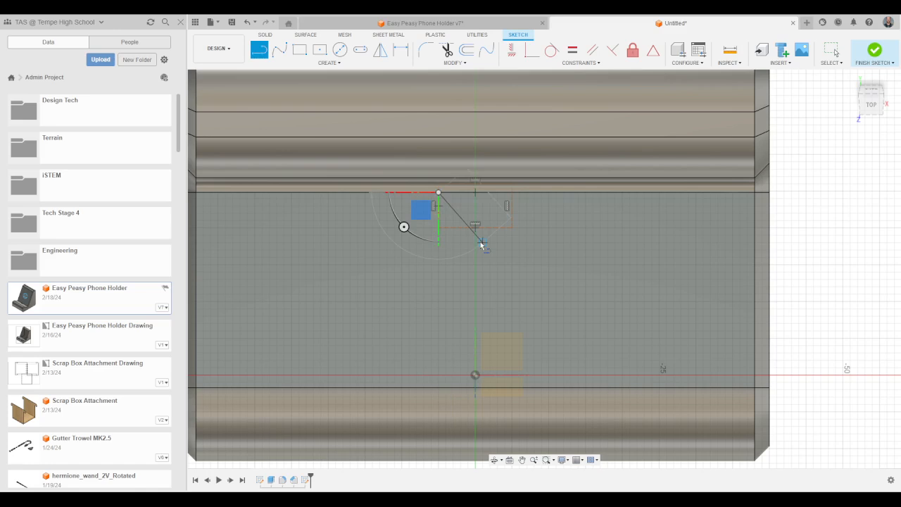
key(Escape)
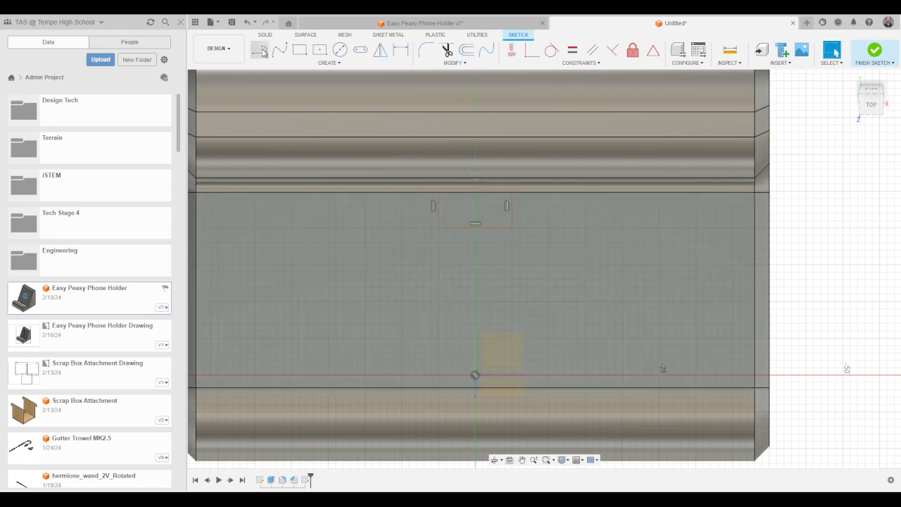
Step: Draw two crossing 45° diagonal lines from the rectangle's corners on the seat's rear edge down past the rectangle
click(259, 50)
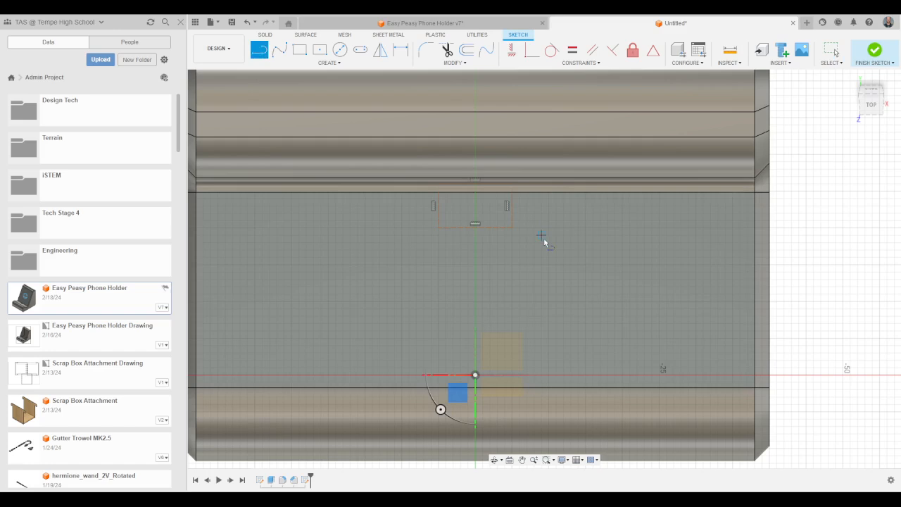
click(512, 191)
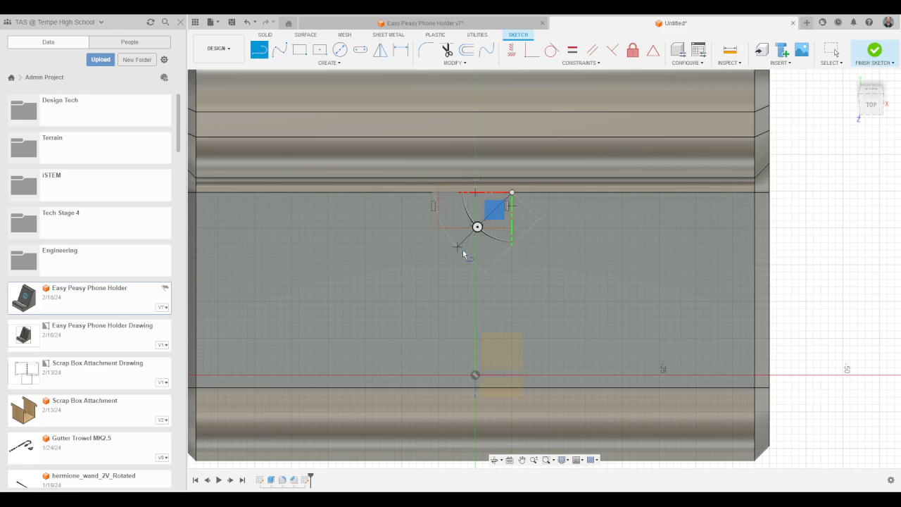
click(458, 247)
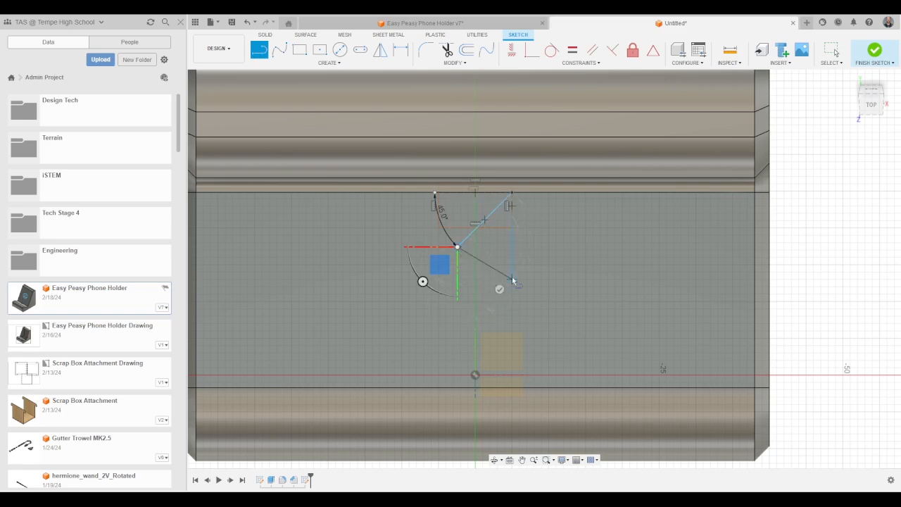
key(Escape)
scroll(481, 241, up, 2)
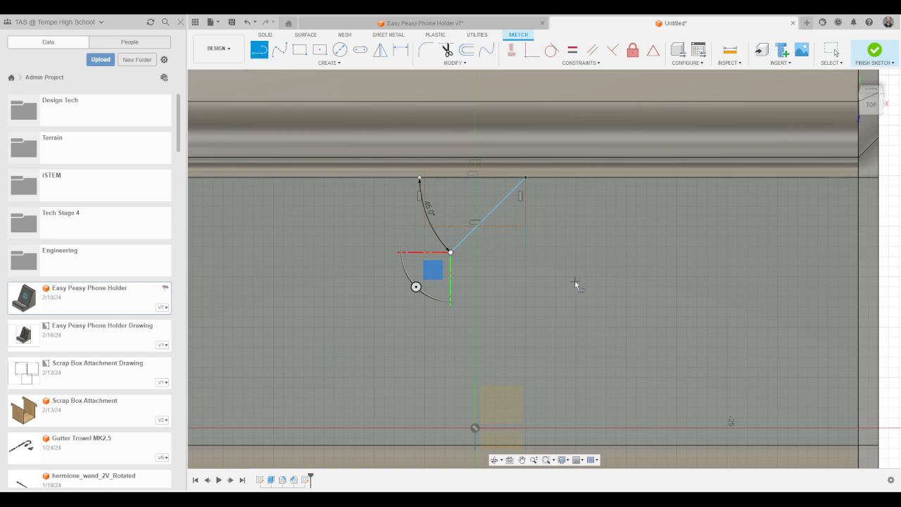
click(424, 176)
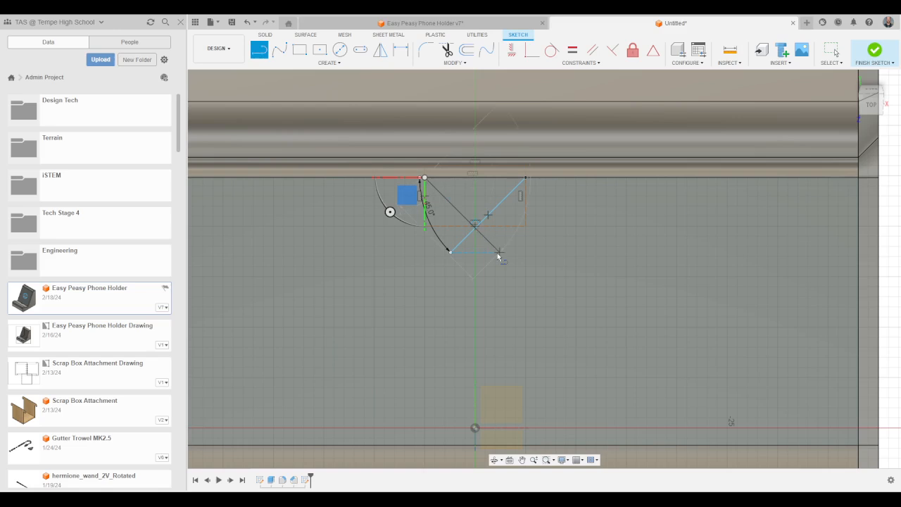
scroll(498, 257, up, 5)
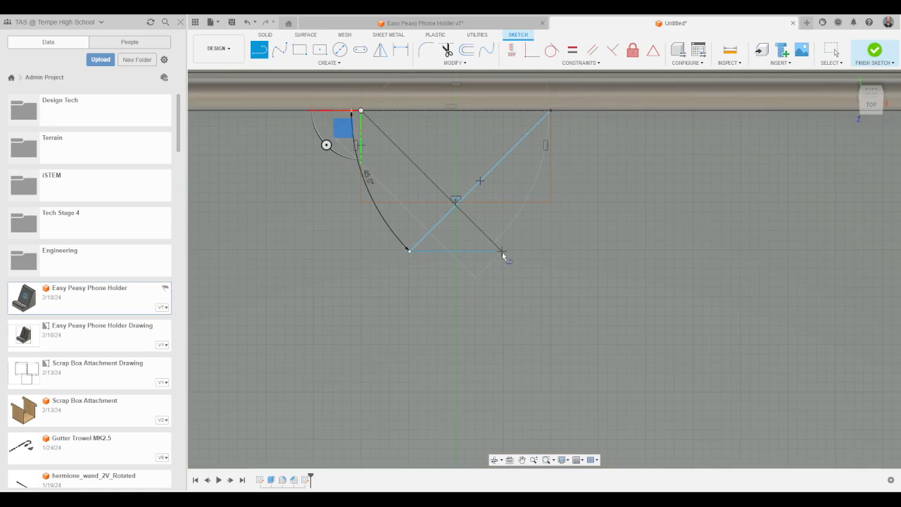
click(501, 251)
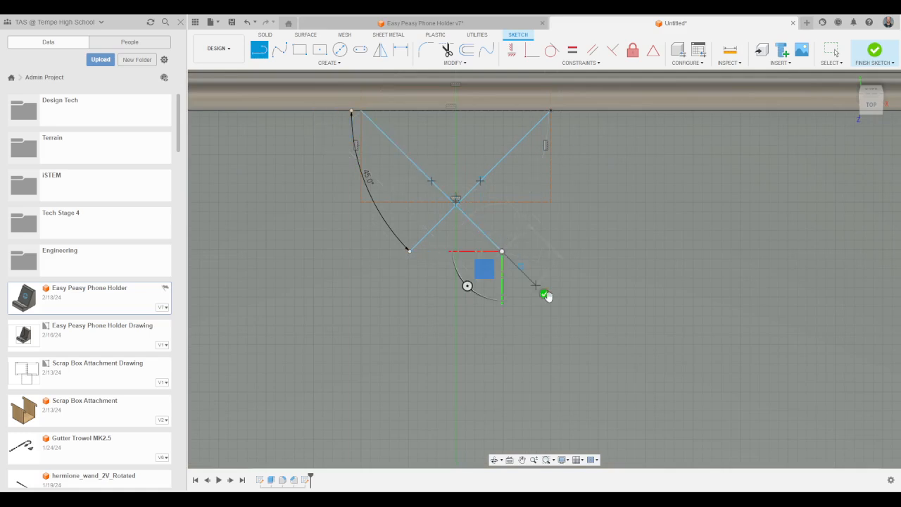
key(Escape)
Step: Trim the diagonals beyond their crossing point and close them into a triangle with a line along the seat's rear edge
key(t)
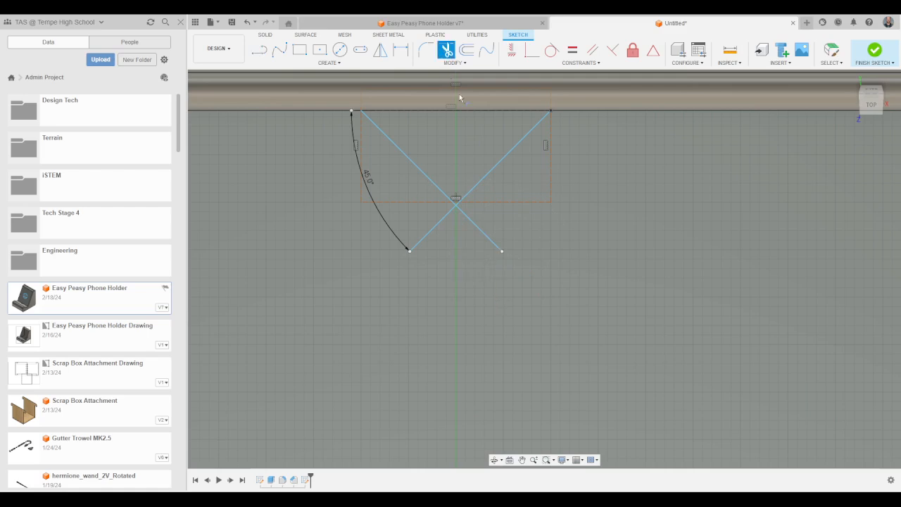
click(483, 231)
click(262, 55)
click(361, 110)
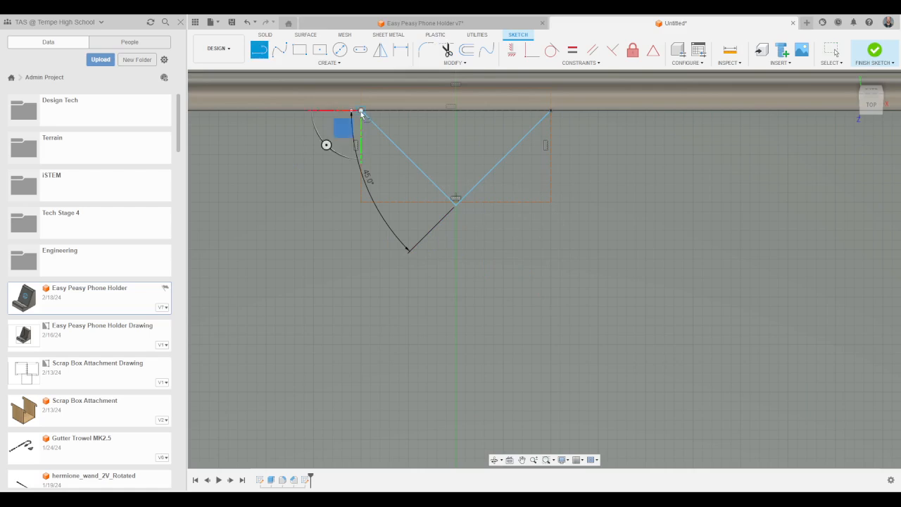
click(550, 111)
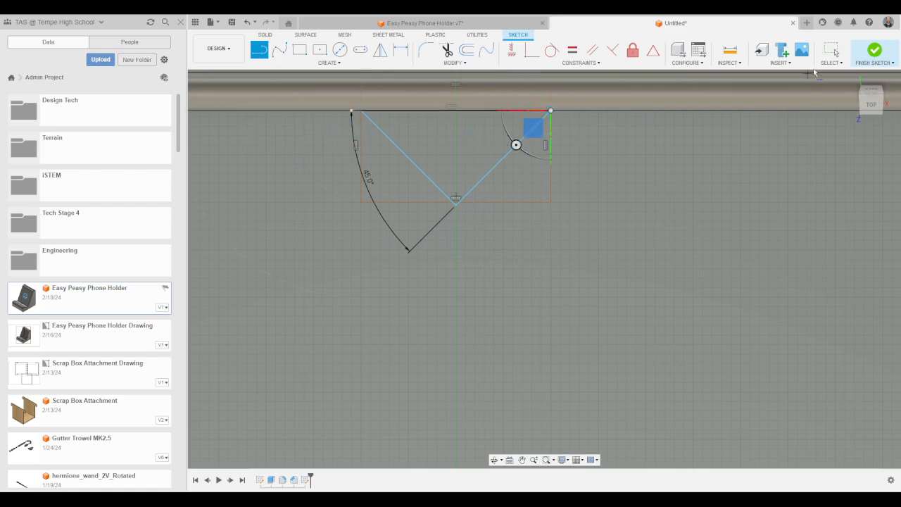
click(831, 51)
click(463, 153)
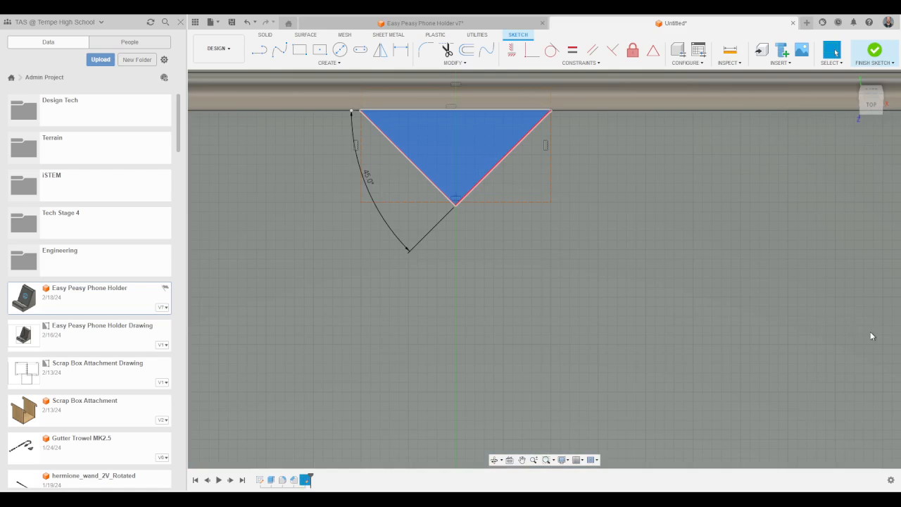
click(871, 331)
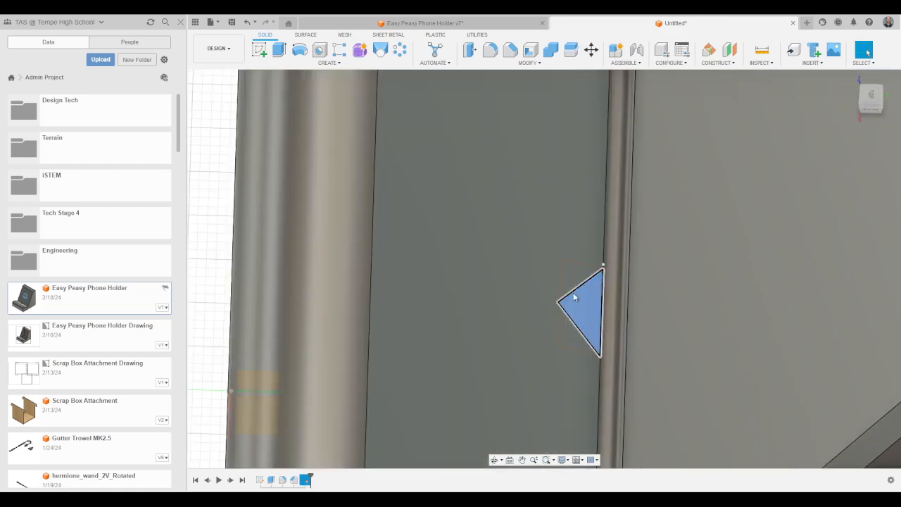
Step: Dimension the rectangle's width in the triangle sketch, try 15 mm, undo that value, and finish the sketch
click(575, 297)
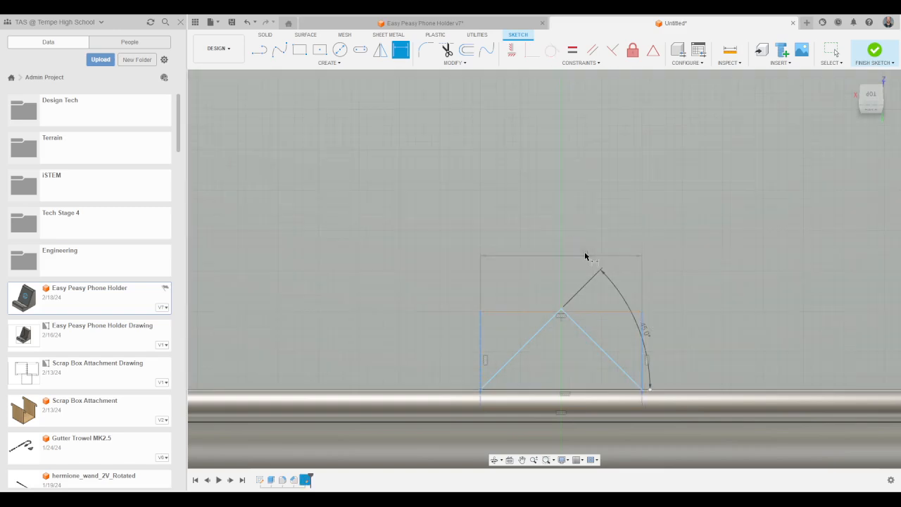
click(576, 249)
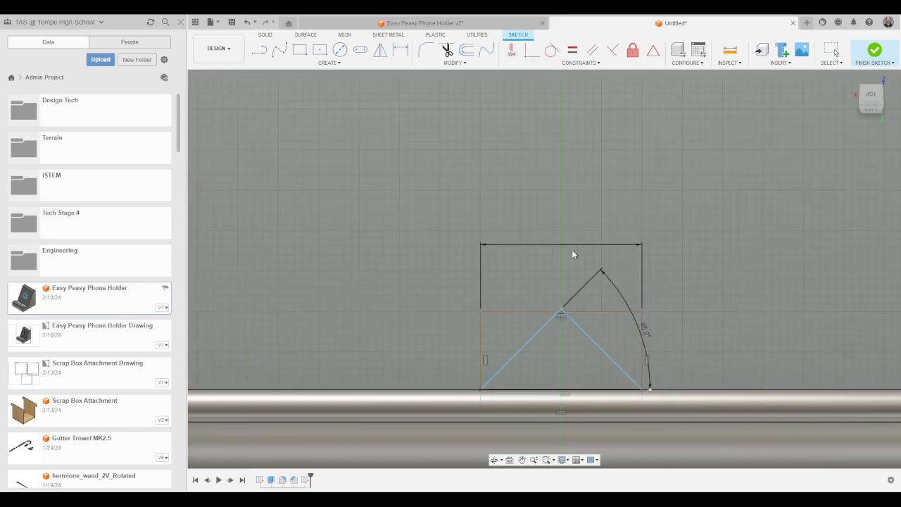
text(15)
key(Return)
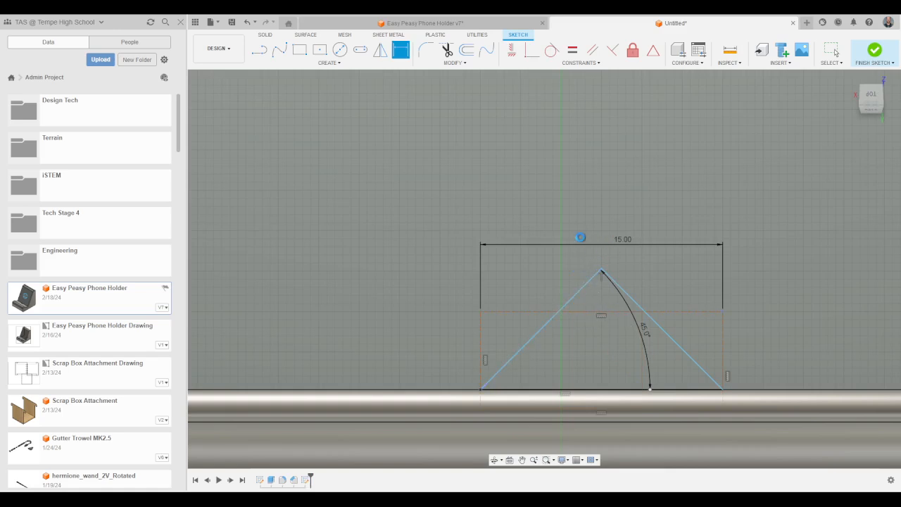
key(Escape)
key(ctrl+z)
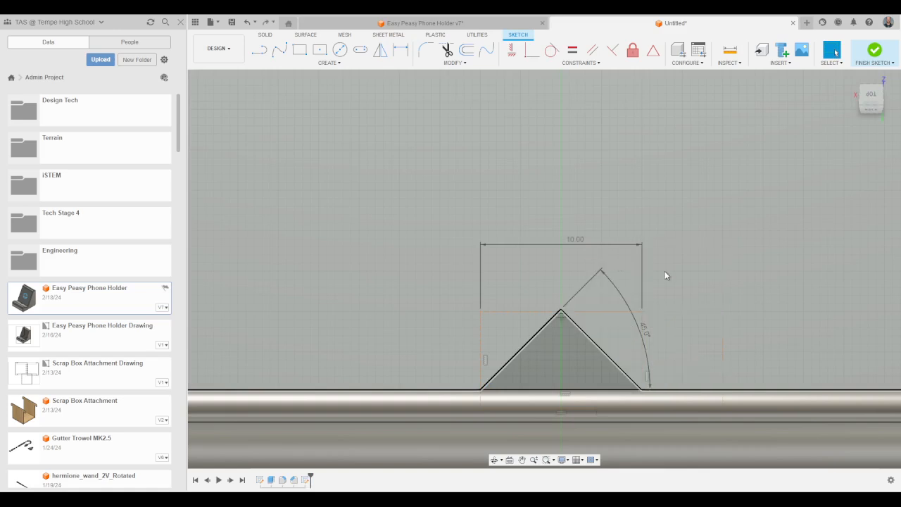
click(874, 53)
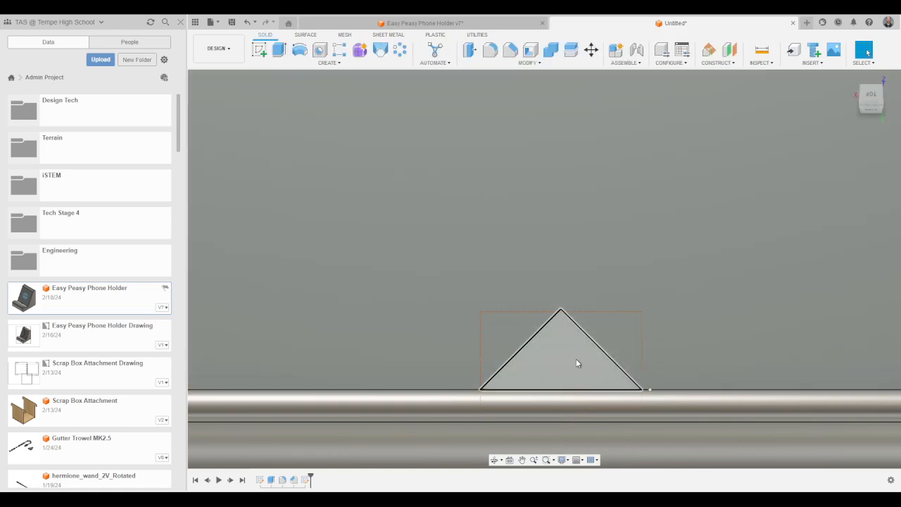
Step: Extrude the triangle profile as a cut down from the seat through the holder's base
mouse_move(576, 358)
shift+middle_down()
mouse_move(632, 292)
mouse_move(594, 373)
shift+middle_up()
scroll(544, 308, up, 5)
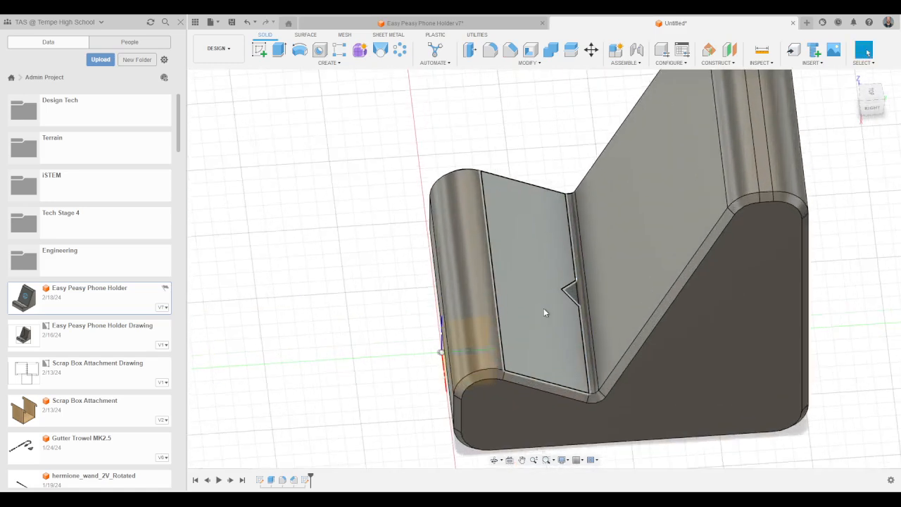
click(574, 291)
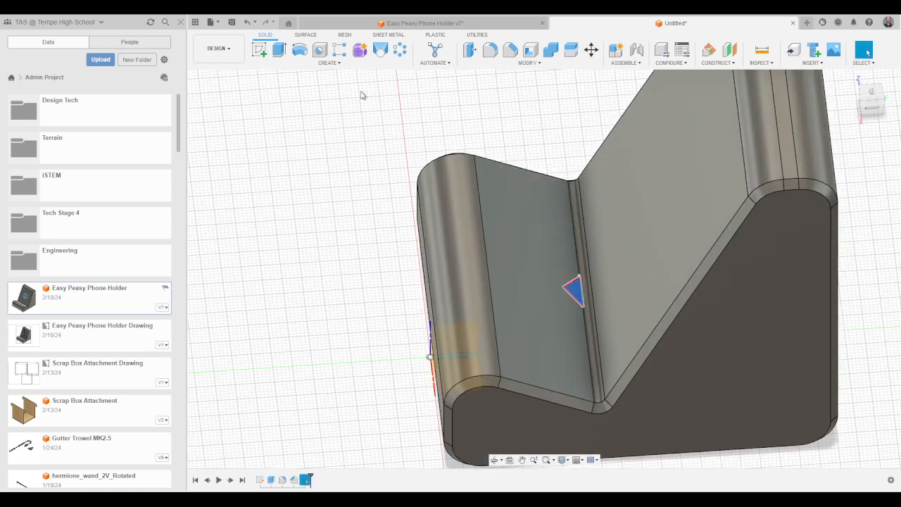
click(279, 50)
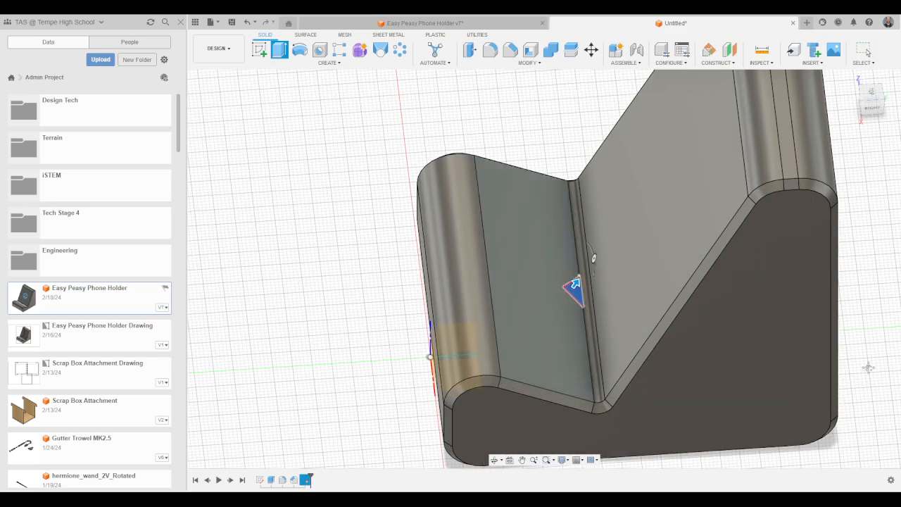
middle_drag(868, 367, 765, 267)
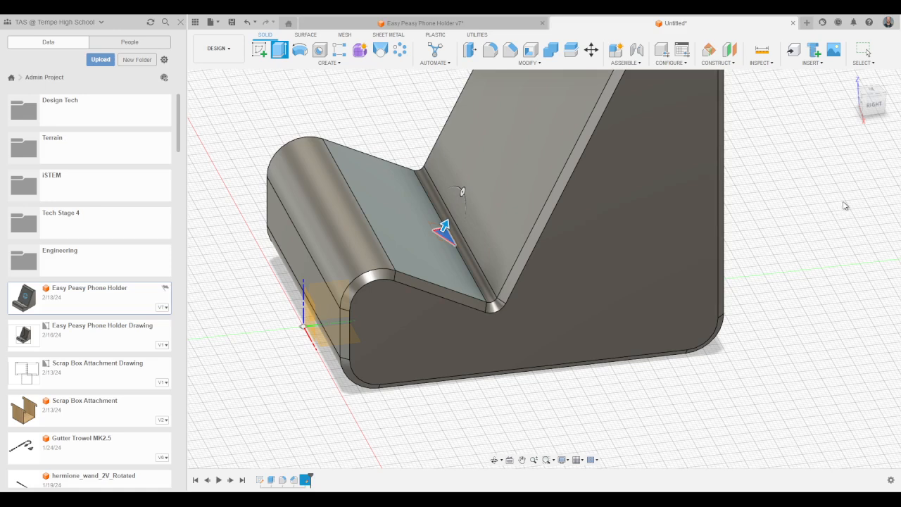
click(844, 235)
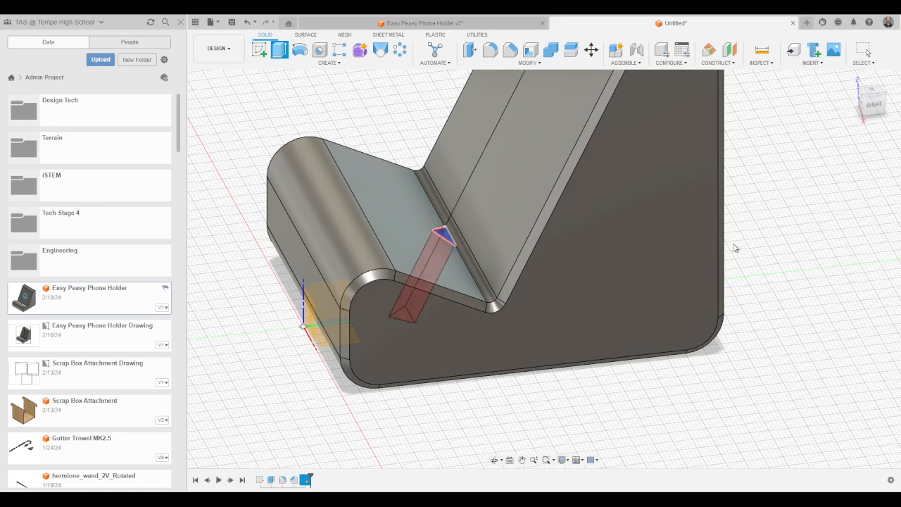
shift+middle_drag(652, 418, 693, 345)
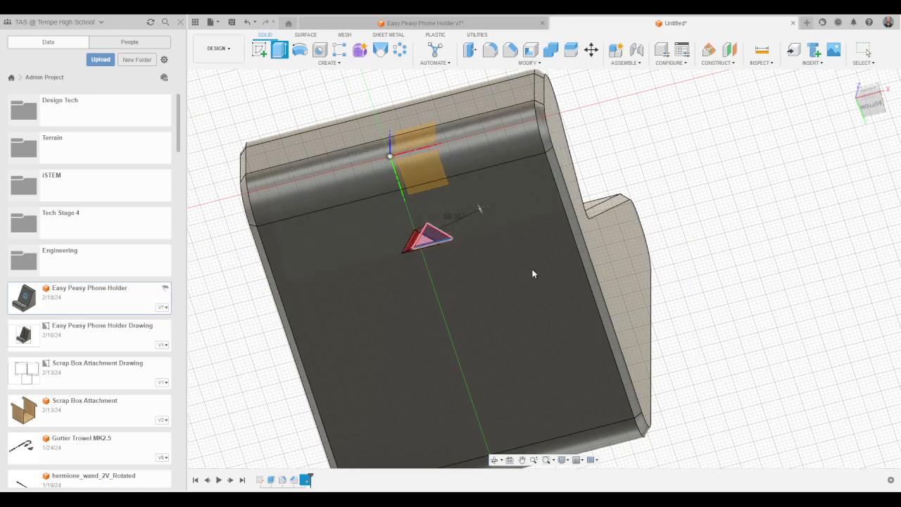
key(Escape)
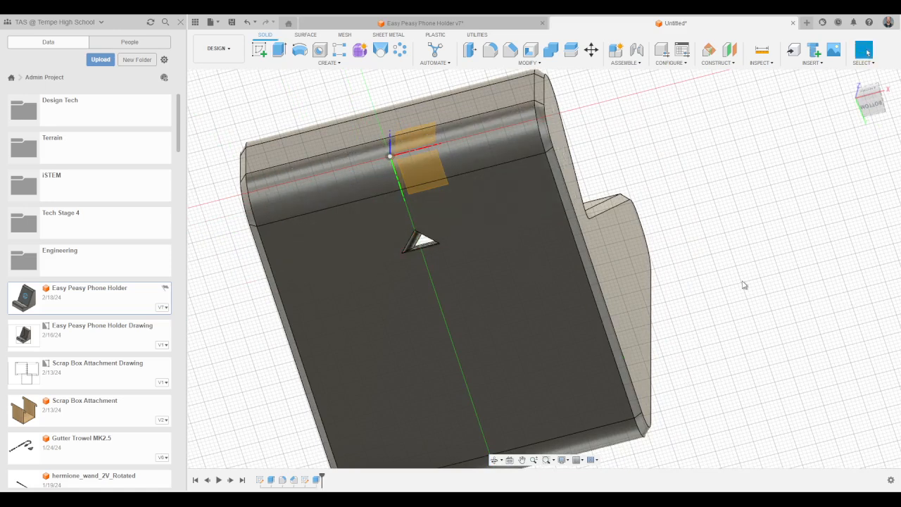
Step: Start a new sketch on the holder's flat vertical back face
shift+middle_drag(760, 314, 727, 197)
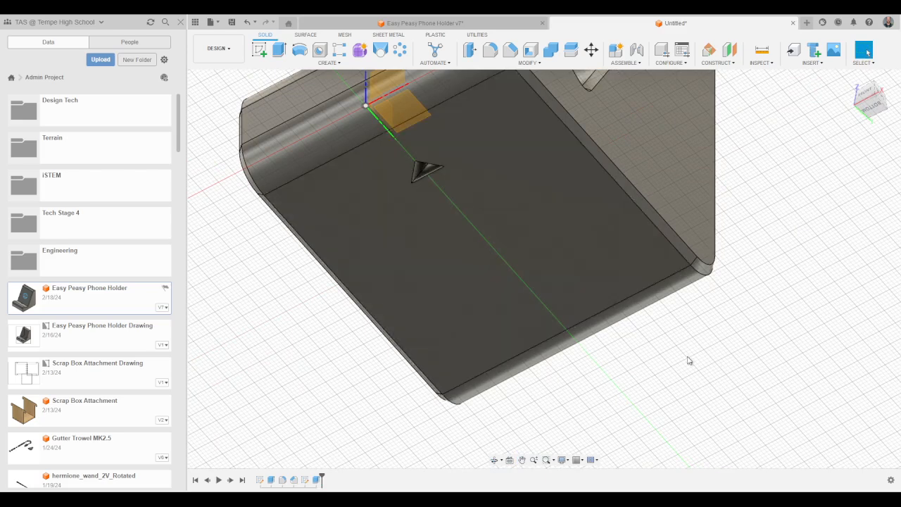
shift+middle_drag(762, 380, 629, 338)
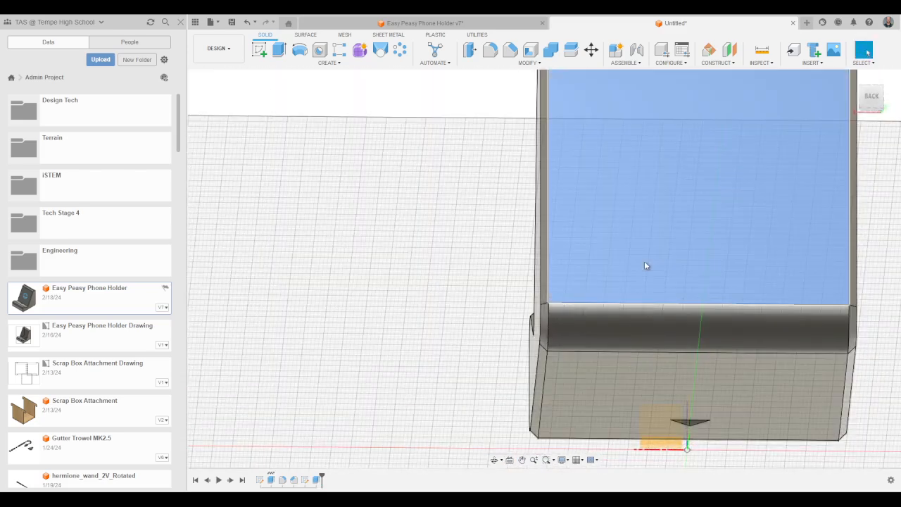
click(646, 268)
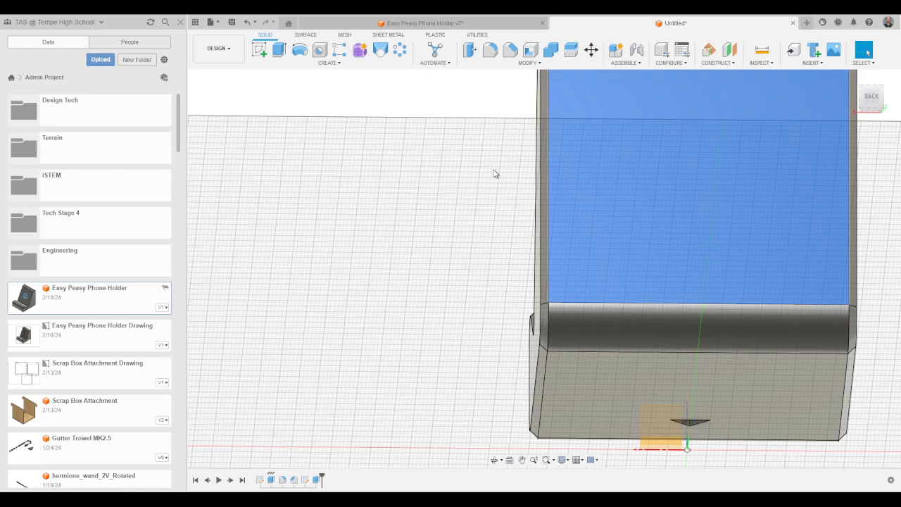
click(504, 228)
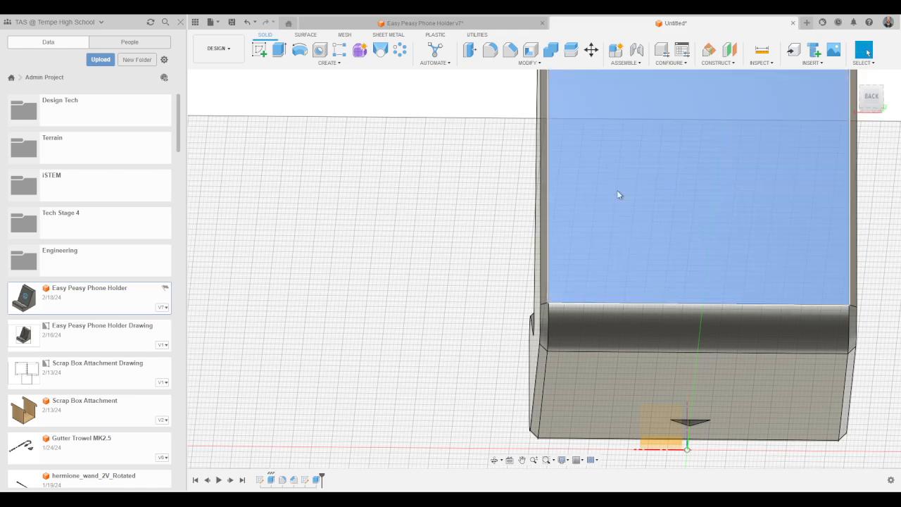
click(618, 195)
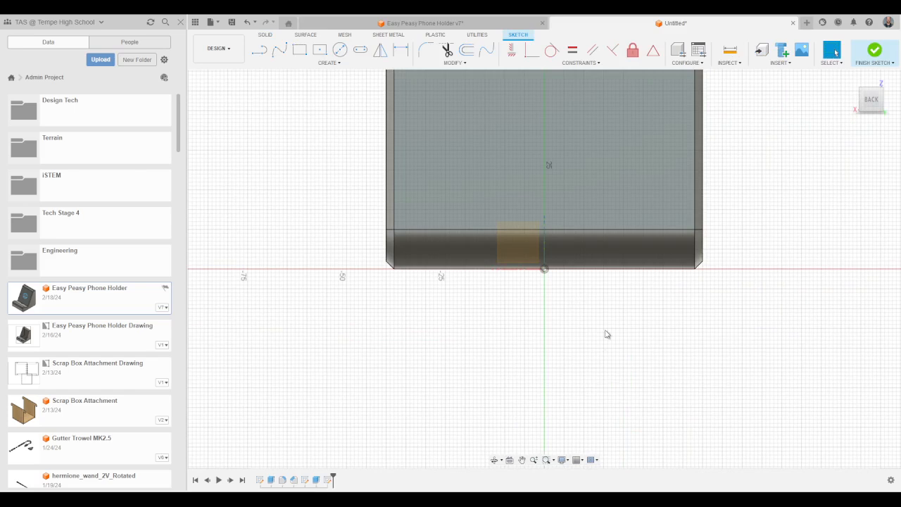
Step: Project the triangular cut's long base edge and its inner corner edge into the back face sketch
shift+middle_drag(615, 391, 615, 368)
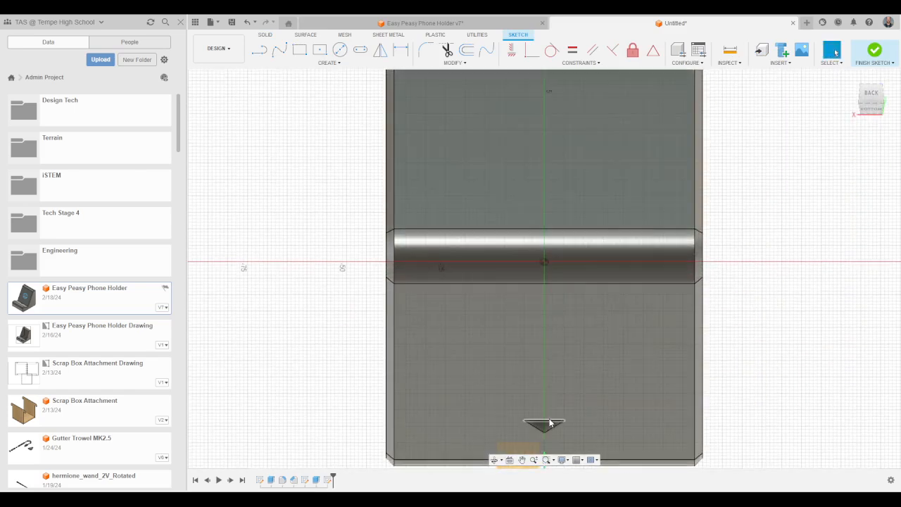
shift+middle_drag(531, 191, 607, 331)
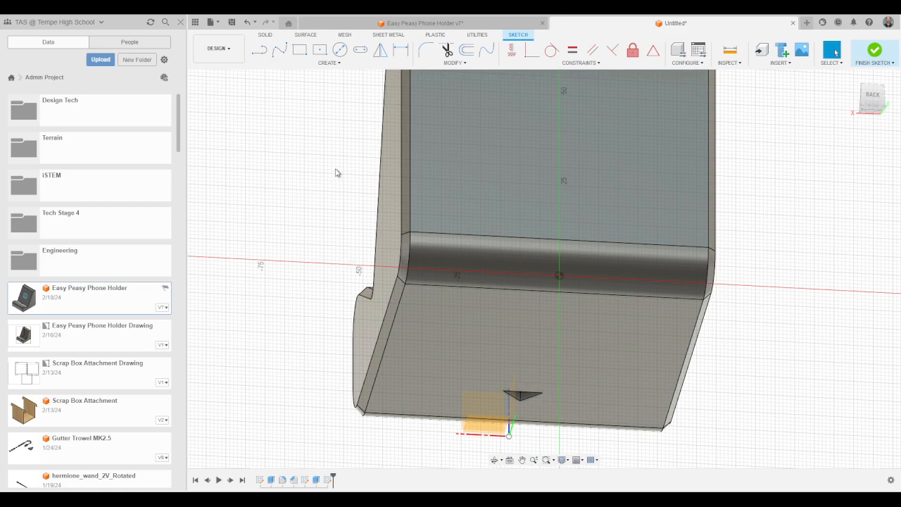
click(331, 65)
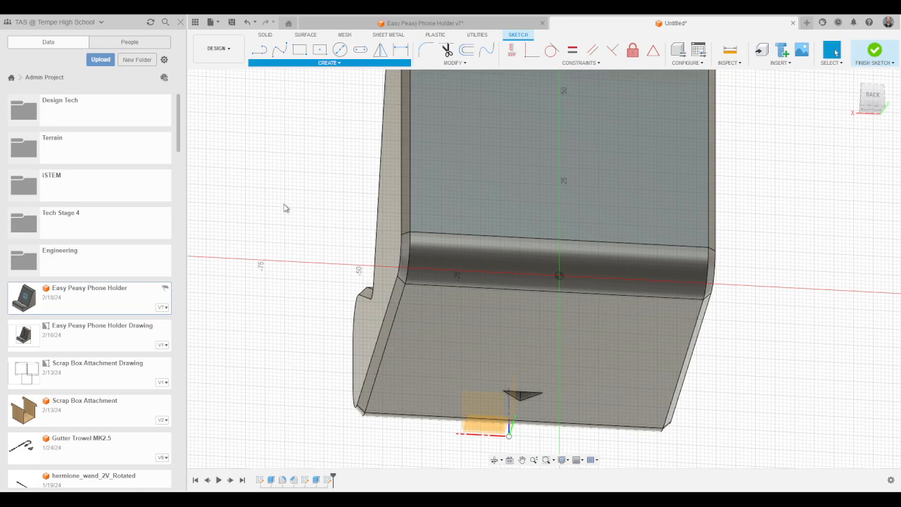
click(339, 207)
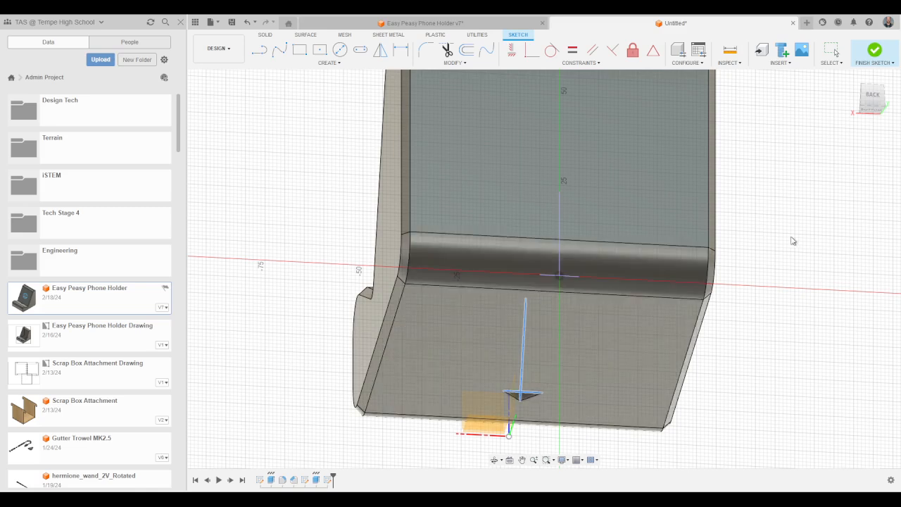
key(Escape)
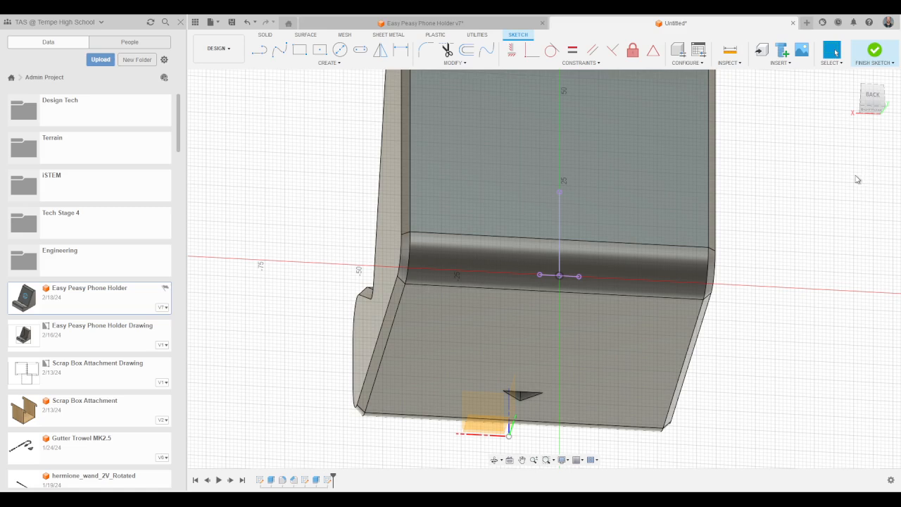
click(857, 179)
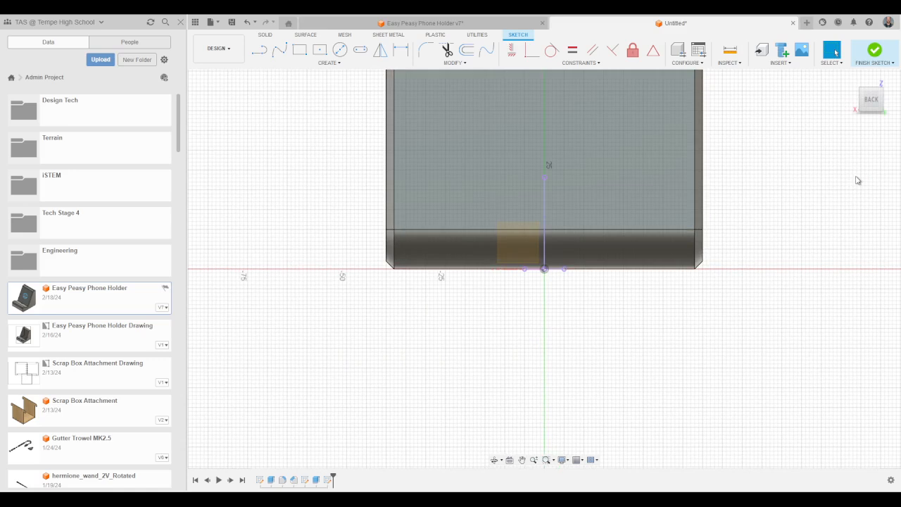
Step: Draw two crossing lines at about 45° from the ends of the projected base edge, meeting at the vertical centre line
scroll(549, 217, up, 5)
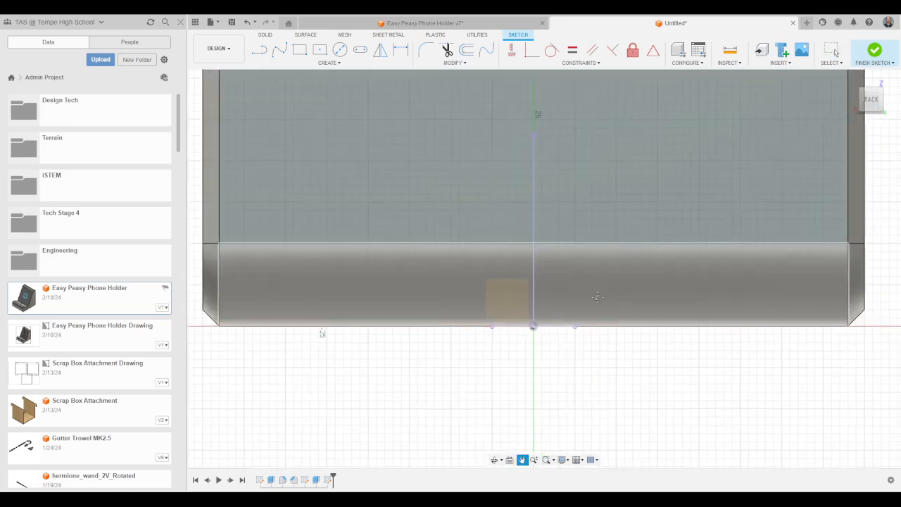
middle_drag(597, 297, 537, 263)
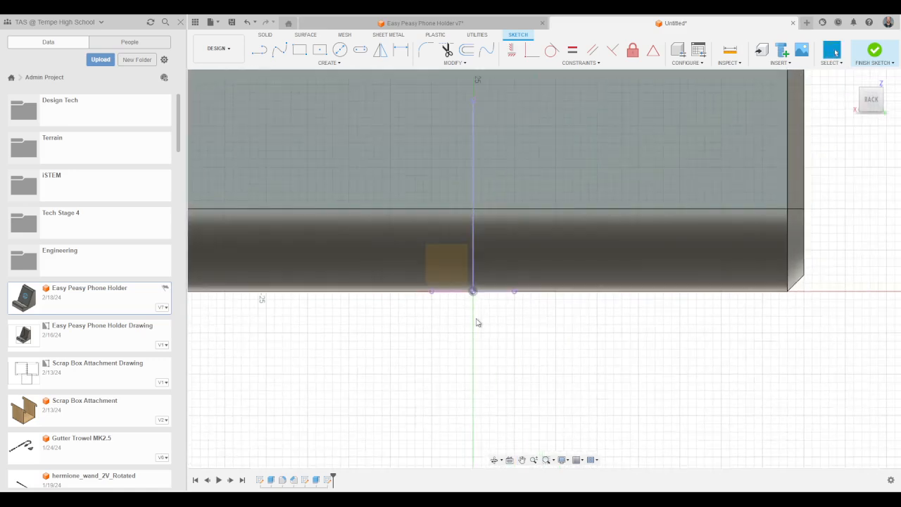
key(l)
click(473, 290)
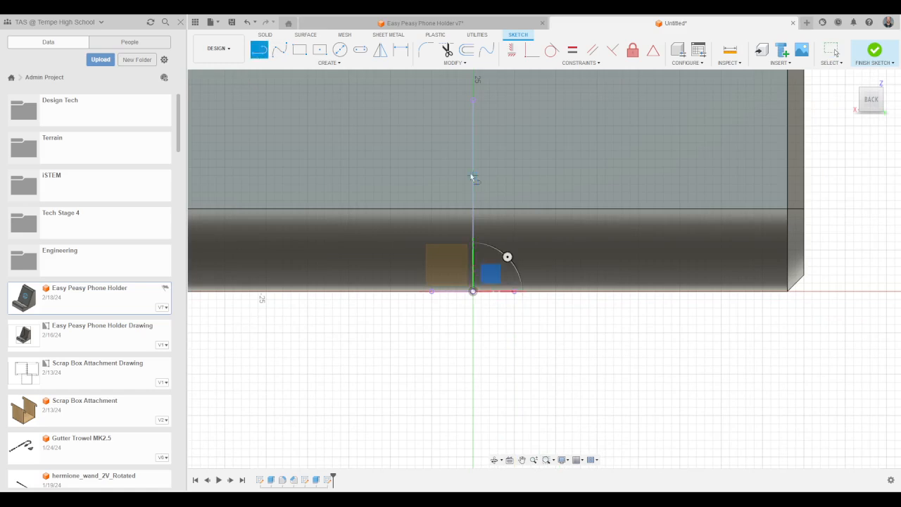
click(432, 291)
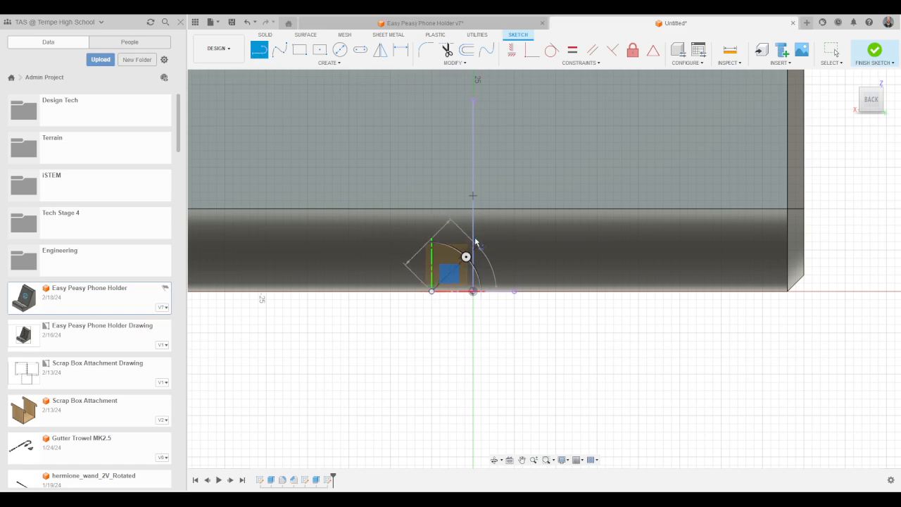
click(477, 245)
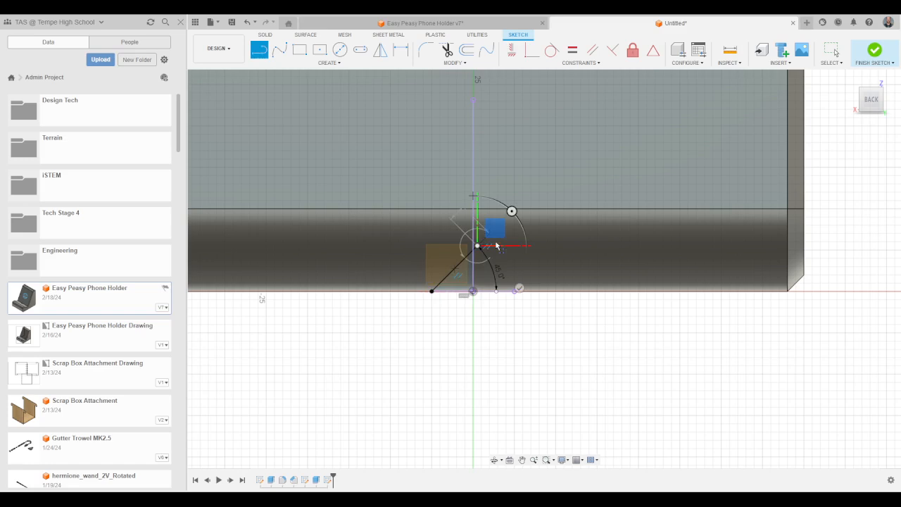
click(520, 288)
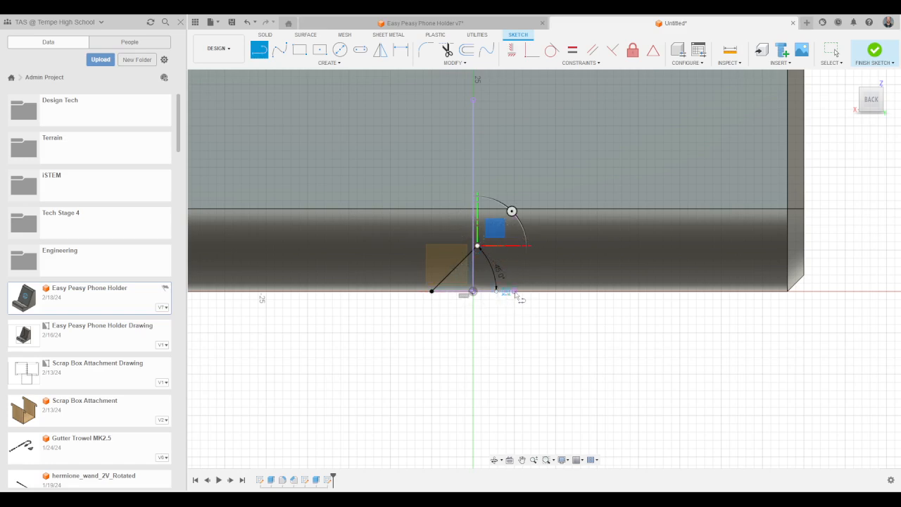
click(515, 292)
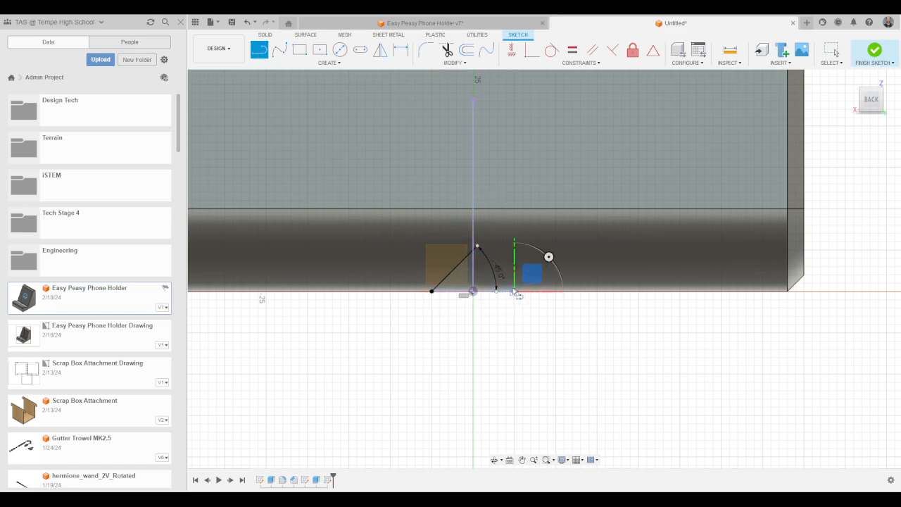
click(464, 239)
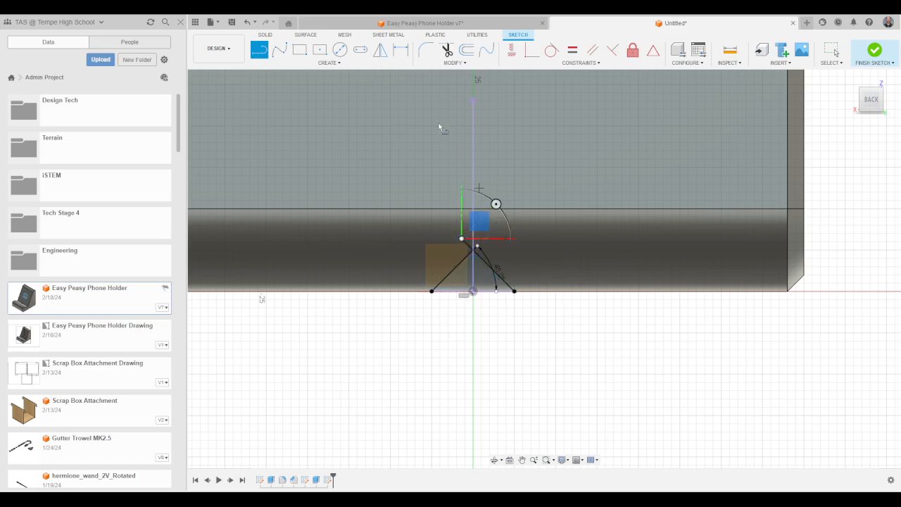
Step: Trim the line ends that extend past the crossing at the triangle's apex
click(446, 49)
scroll(500, 243, up, 3)
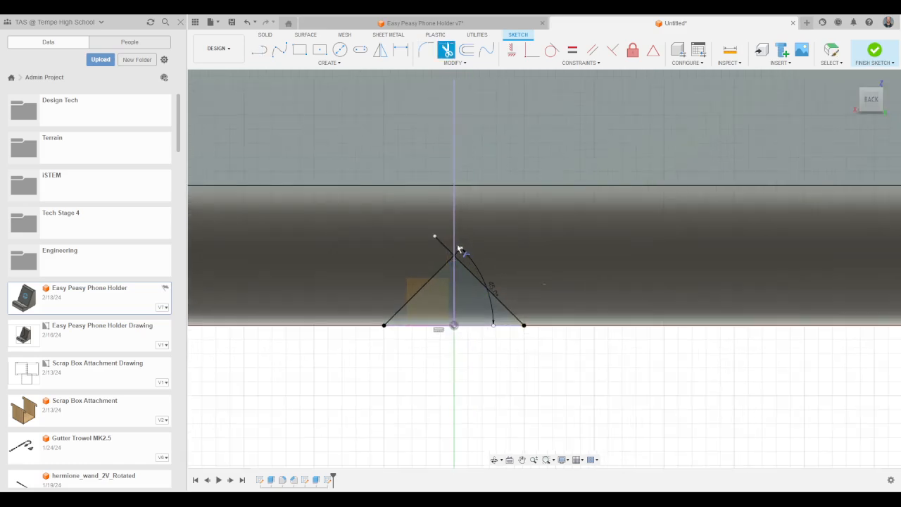
click(459, 250)
Step: Close the triangle with a base line between its two lower corners and finish the sketch
key(l)
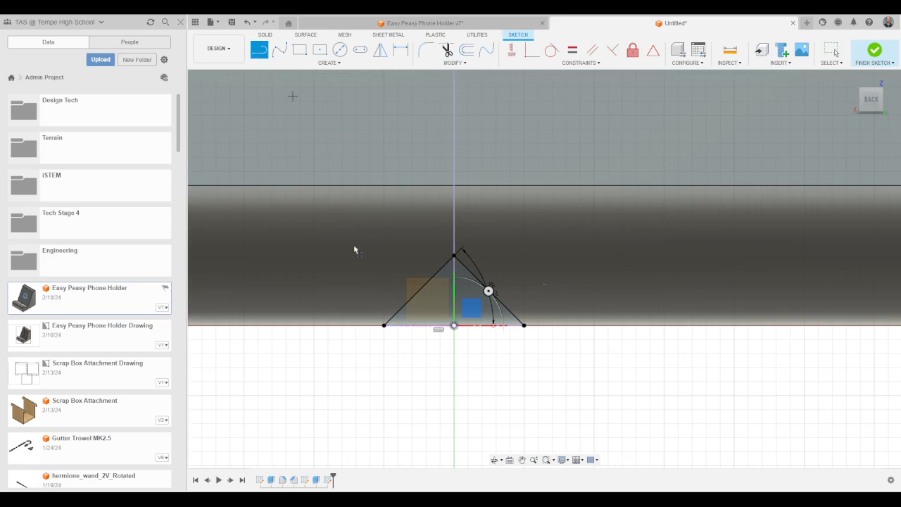
click(383, 325)
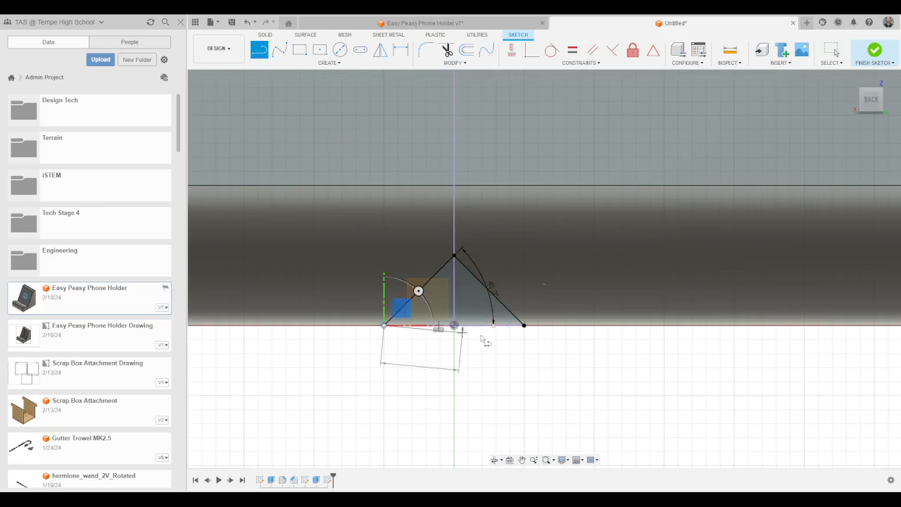
click(523, 326)
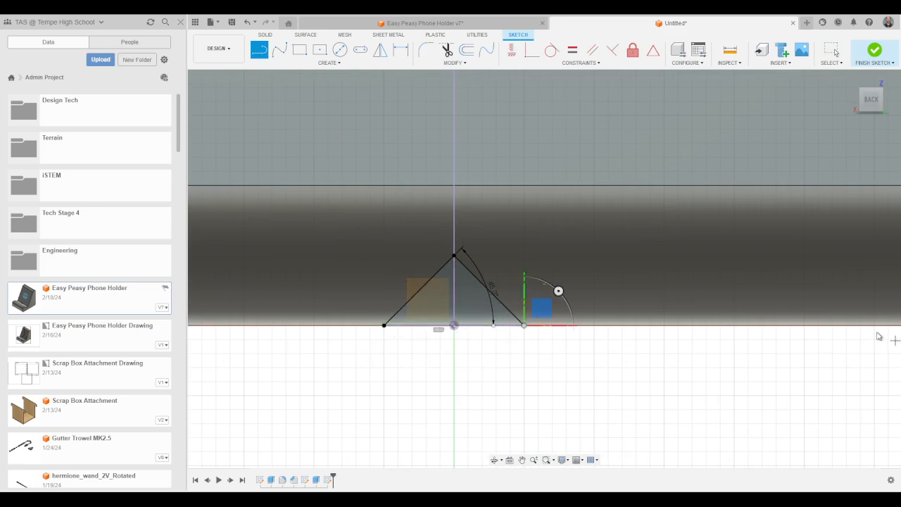
click(874, 50)
Step: Extrude both halves of the back face triangle as a cut through the base up to the triangular hole's flat inner face
click(428, 313)
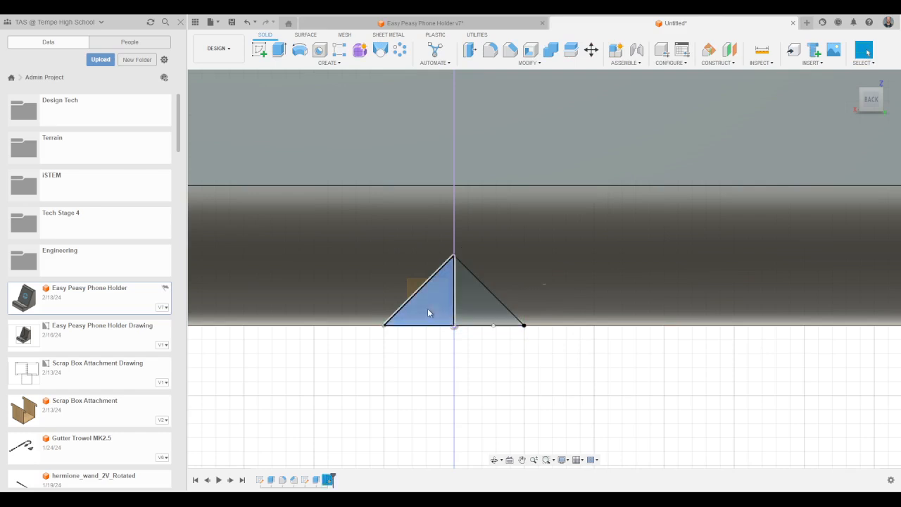
click(479, 296)
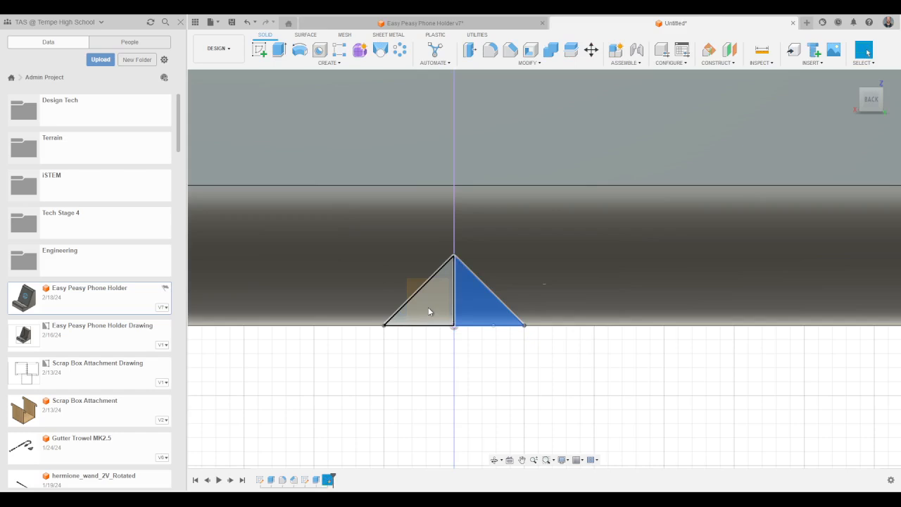
shift+click(429, 310)
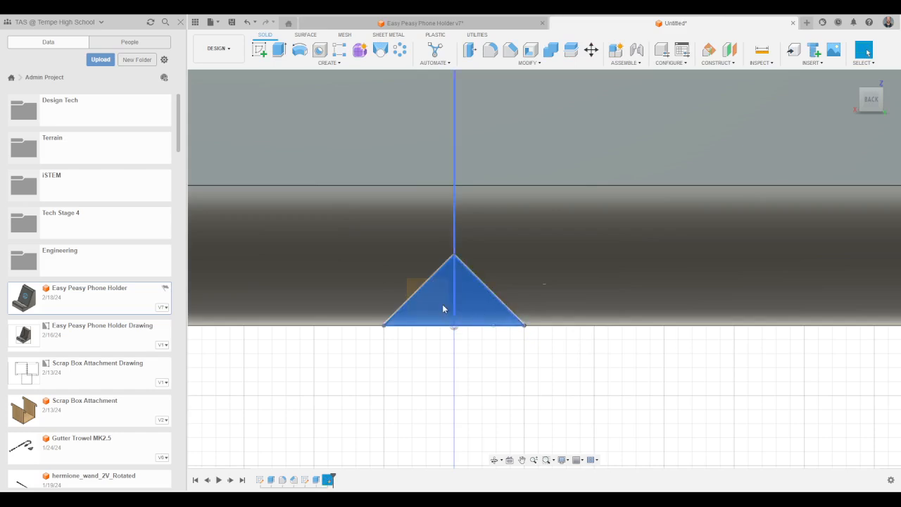
scroll(569, 413, down, 2)
shift+middle_drag(569, 413, 661, 293)
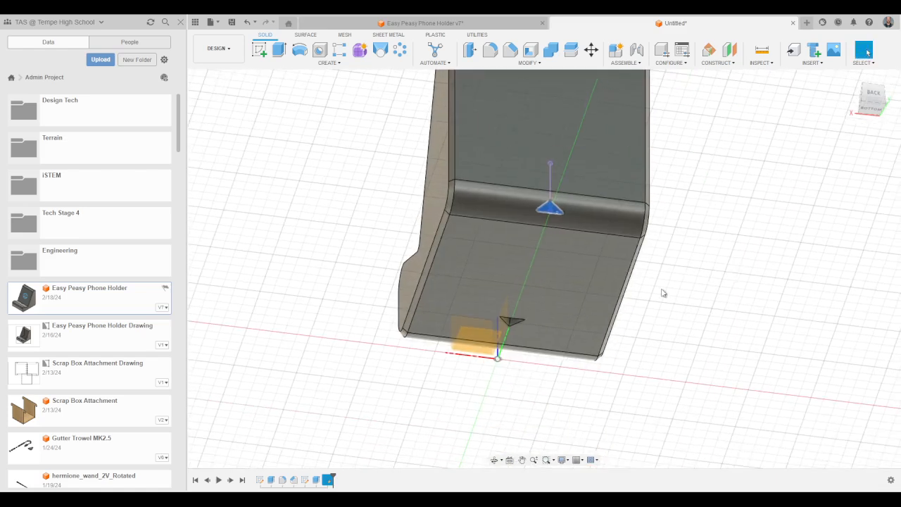
click(280, 50)
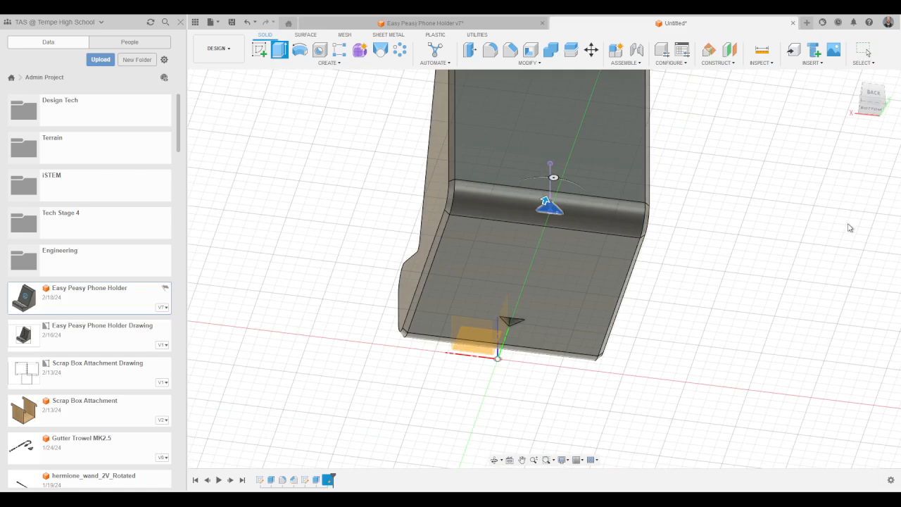
shift+middle_drag(494, 392, 535, 407)
scroll(535, 395, up, 10)
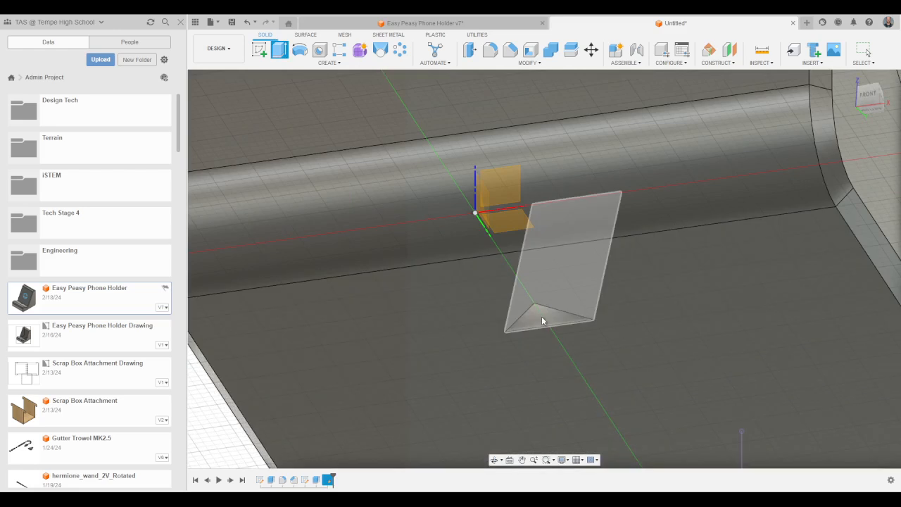
click(541, 320)
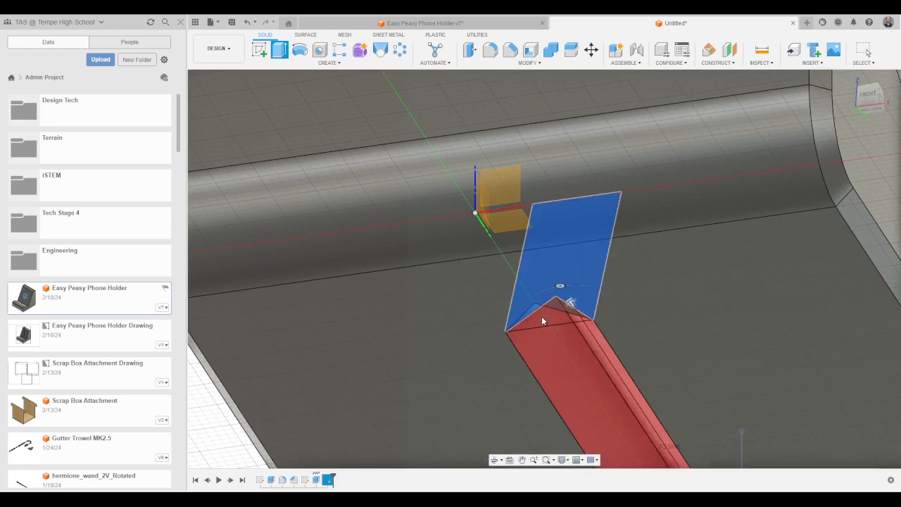
shift+middle_drag(682, 425, 576, 423)
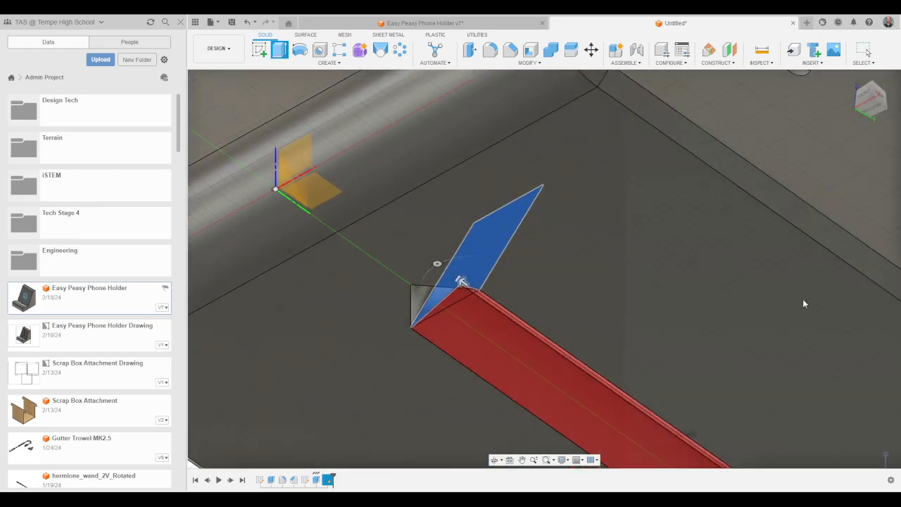
key(Return)
Step: Chamfer the edge where the cable channel meets the triangular hole under the base, and return to the home view
shift+middle_drag(551, 346, 592, 276)
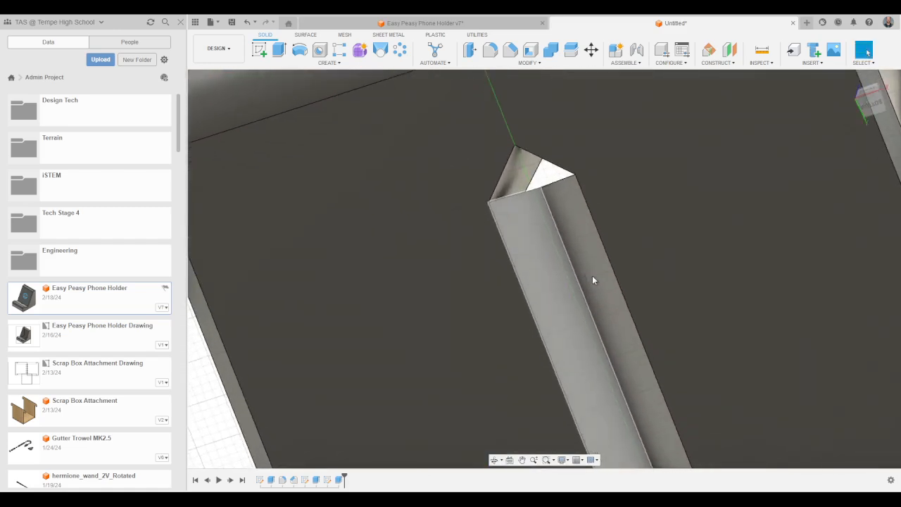
mouse_move(487, 221)
shift+middle_down()
mouse_move(489, 205)
mouse_move(531, 210)
shift+middle_up()
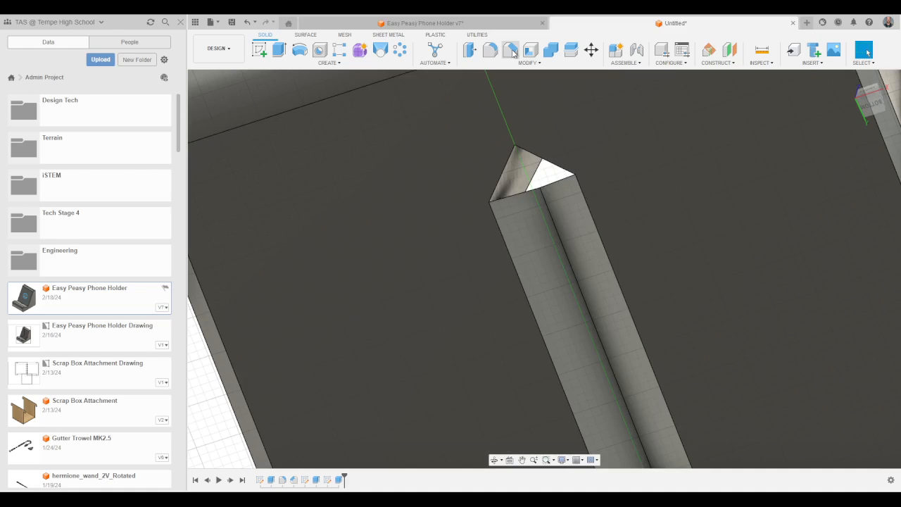
click(513, 54)
click(529, 197)
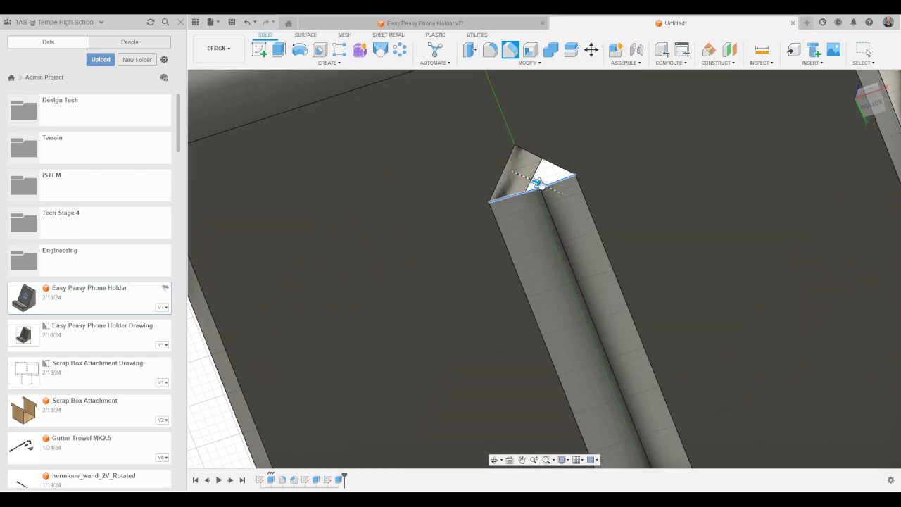
drag(537, 183, 567, 199)
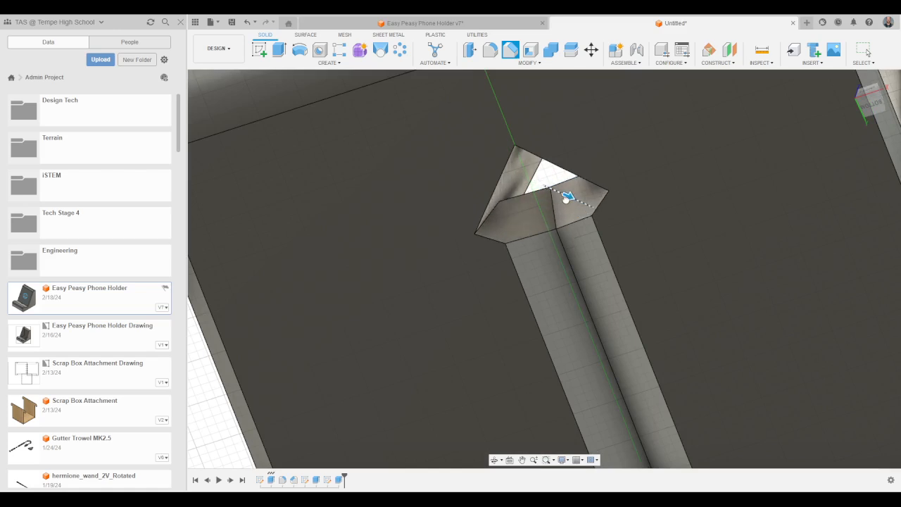
shift+middle_drag(566, 200, 523, 217)
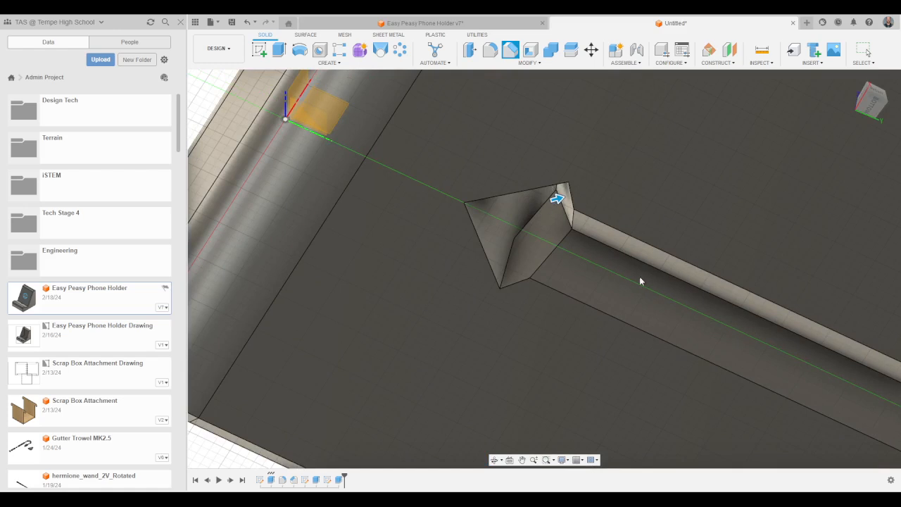
scroll(637, 280, down, 4)
shift+middle_drag(619, 286, 560, 280)
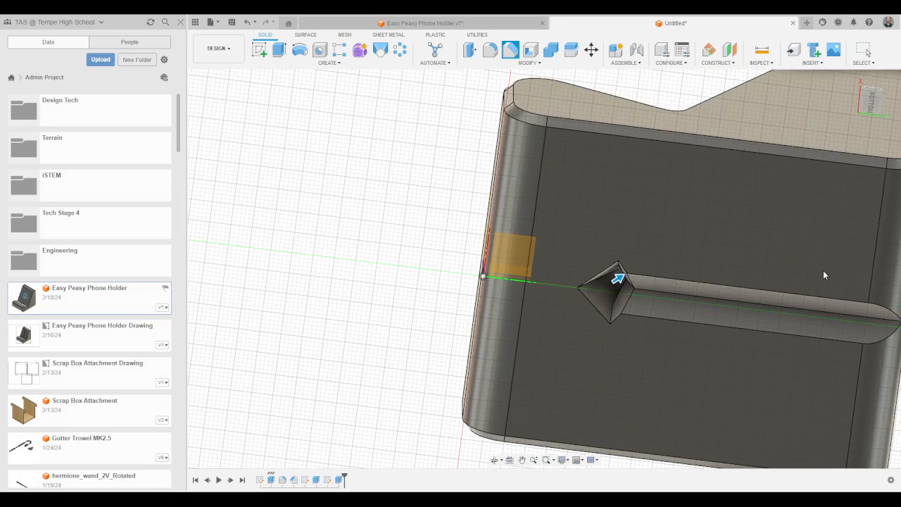
shift+middle_drag(823, 275, 606, 275)
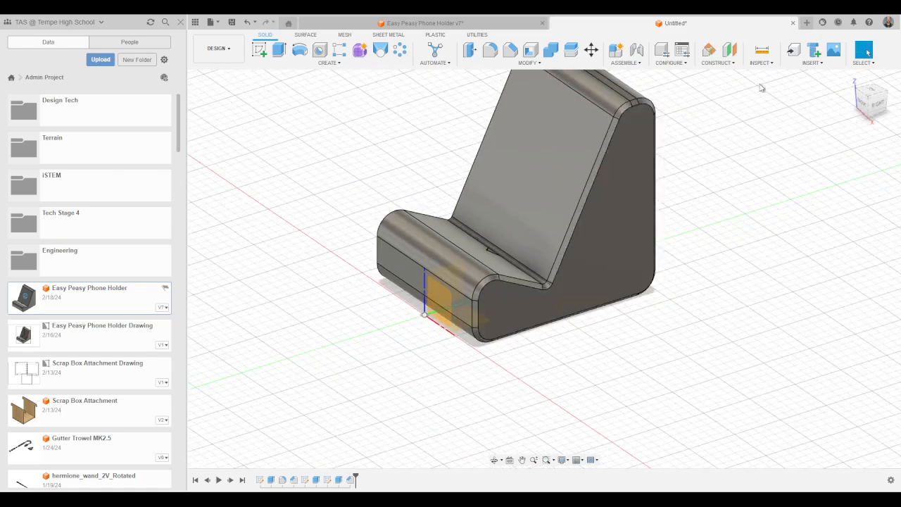
click(853, 81)
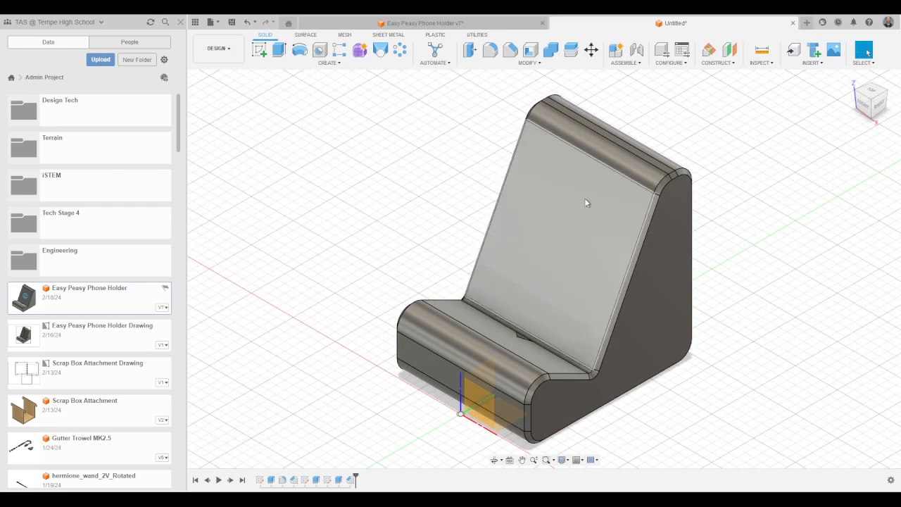
Step: Create a new drawing from the design and place the front view in the sheet's upper-left area with visible and hidden edges
click(215, 50)
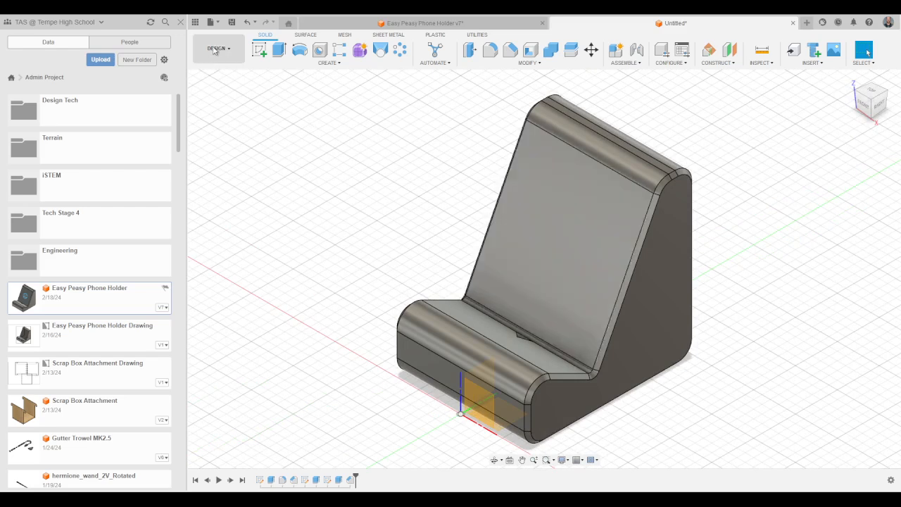
click(278, 171)
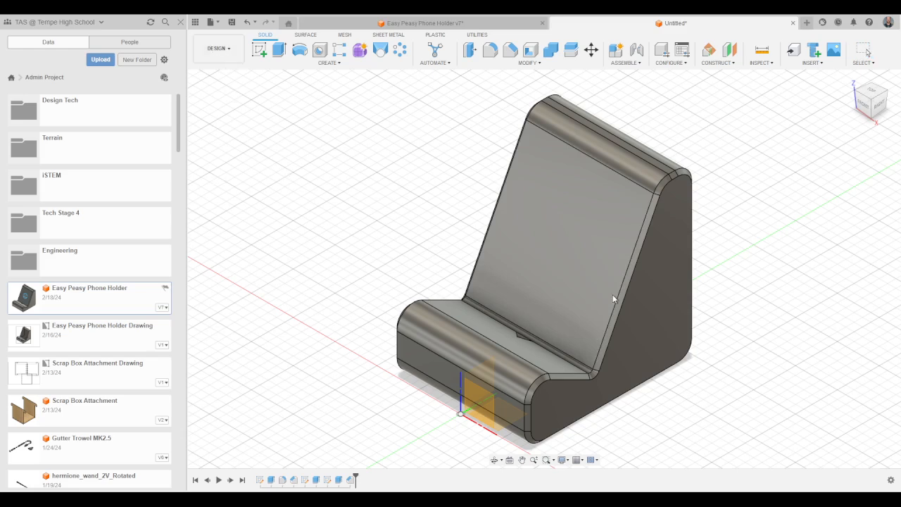
click(555, 263)
click(370, 180)
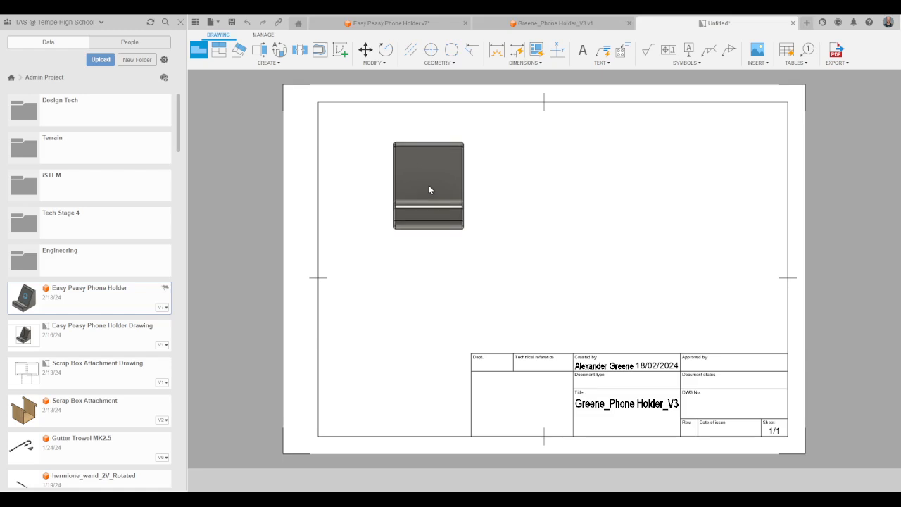
click(429, 188)
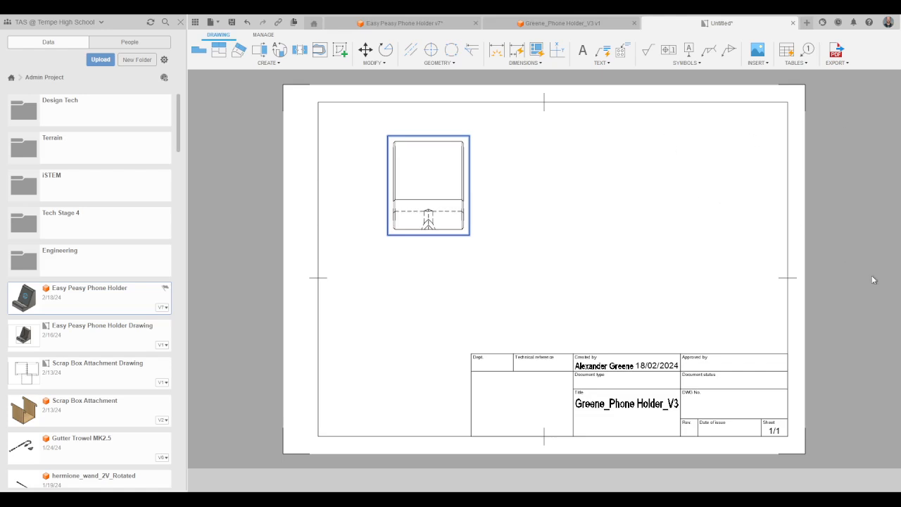
Step: Project a side view from the front view and place it level with it on the sheet's right half
click(219, 52)
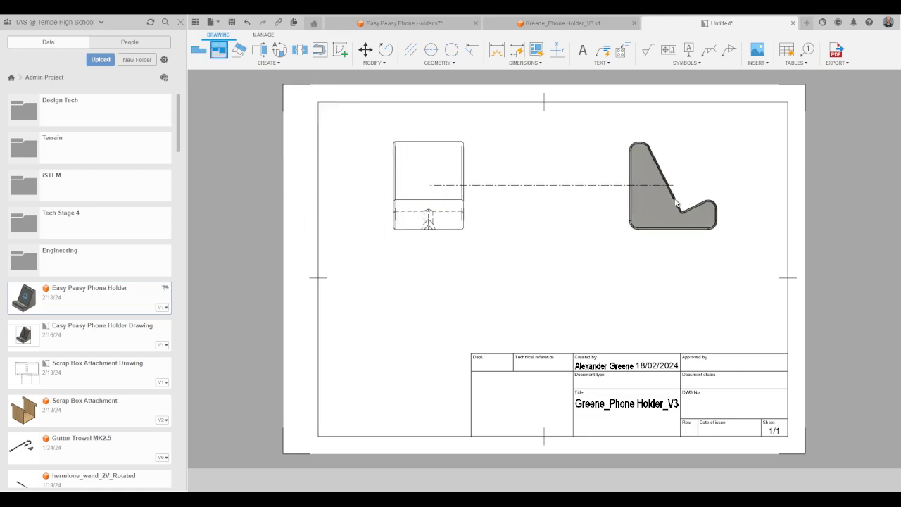
click(682, 202)
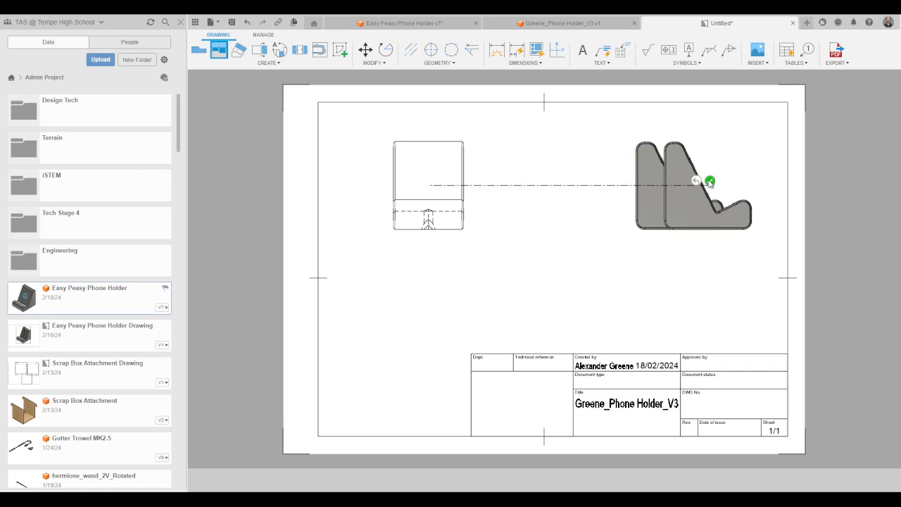
click(710, 181)
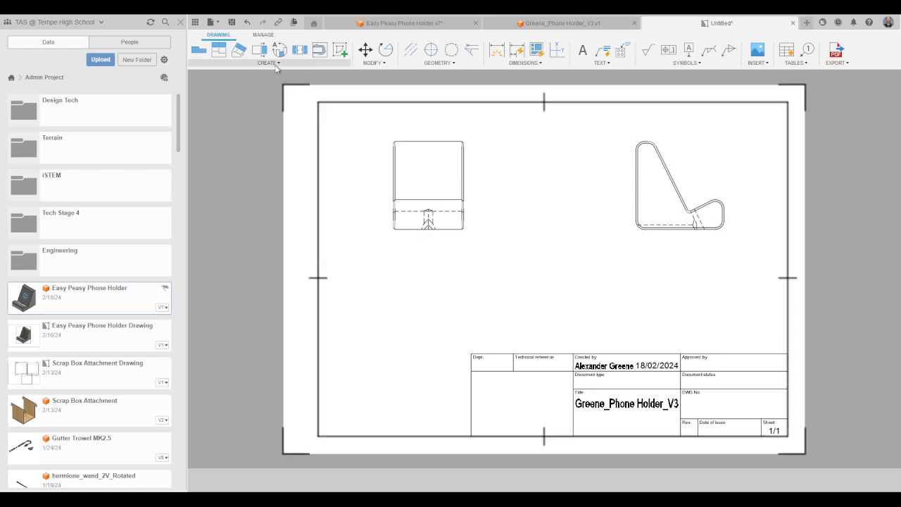
Step: Project a view from the front view and place it directly beneath it on the sheet
click(220, 53)
click(419, 200)
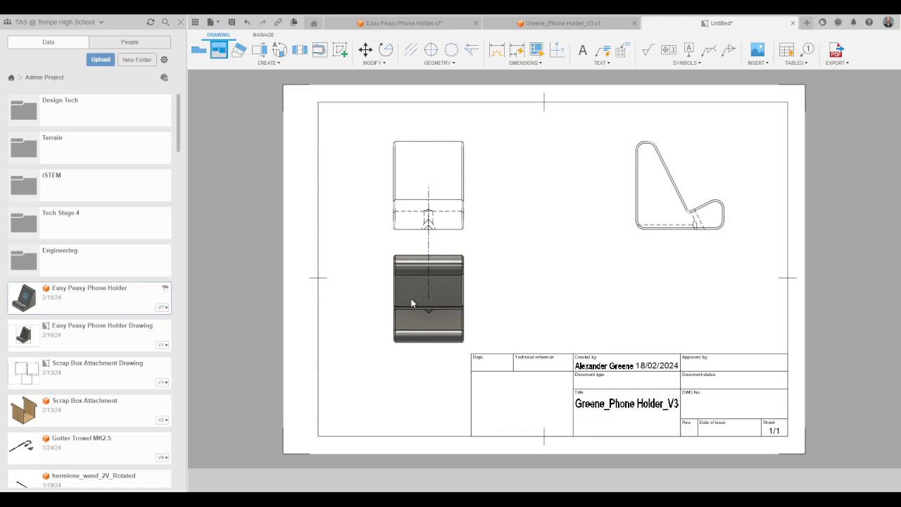
click(412, 300)
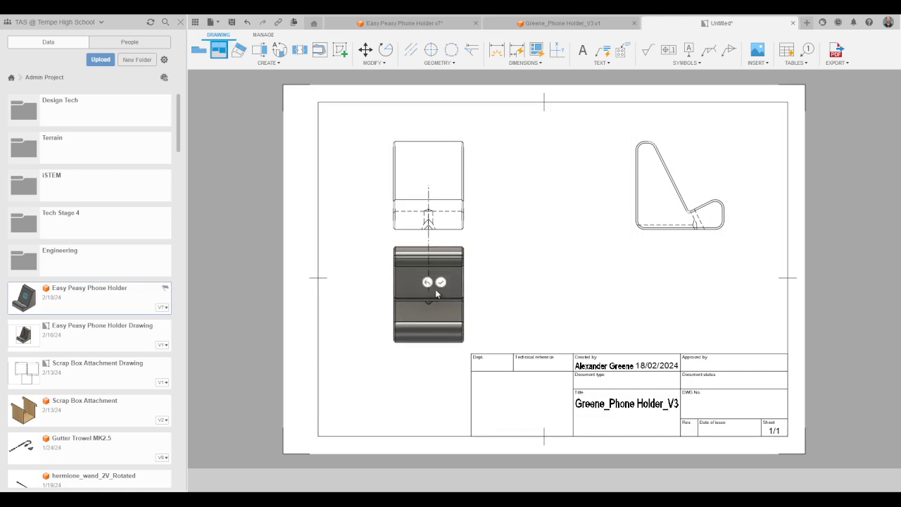
click(441, 282)
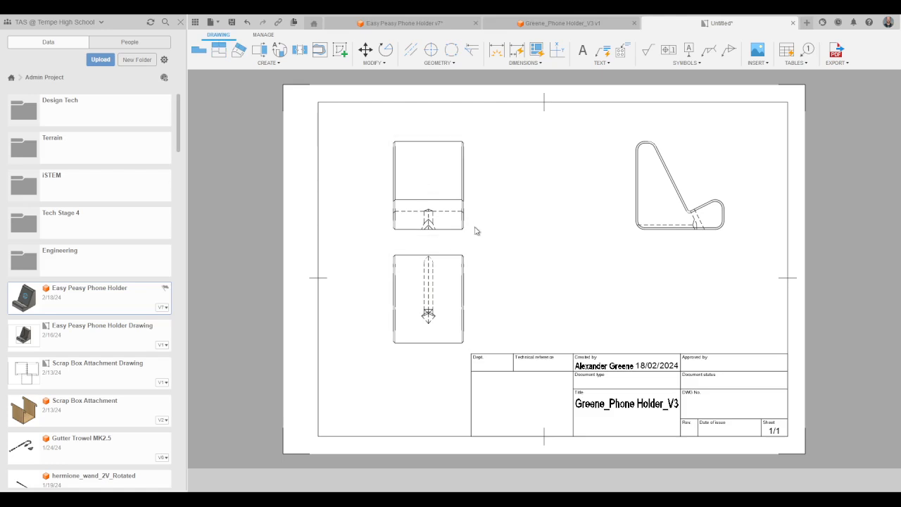
Step: Reduce the front view's scale so it and its projected views shrink to about two thirds of their size
click(428, 178)
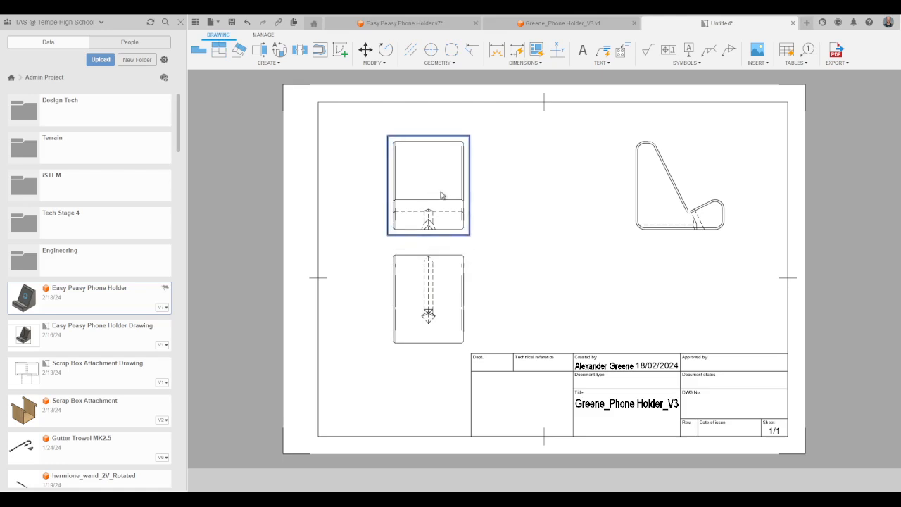
click(870, 135)
click(868, 131)
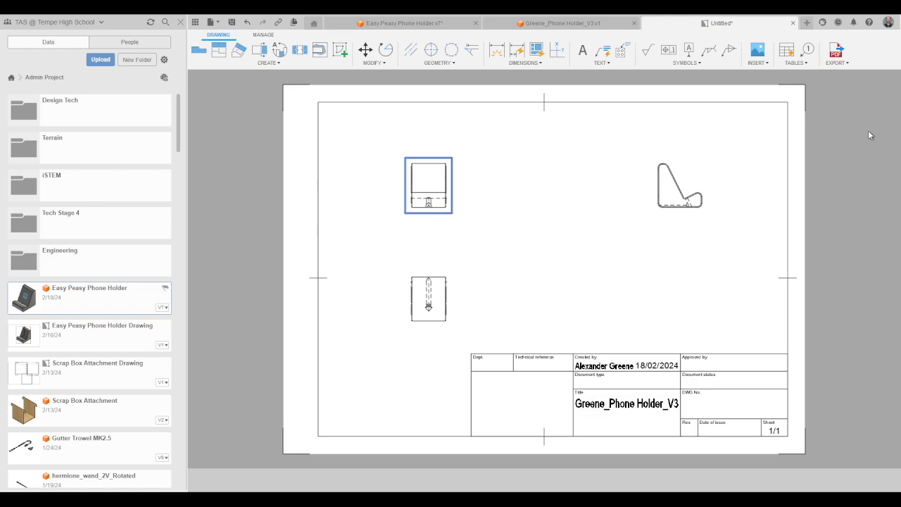
click(868, 130)
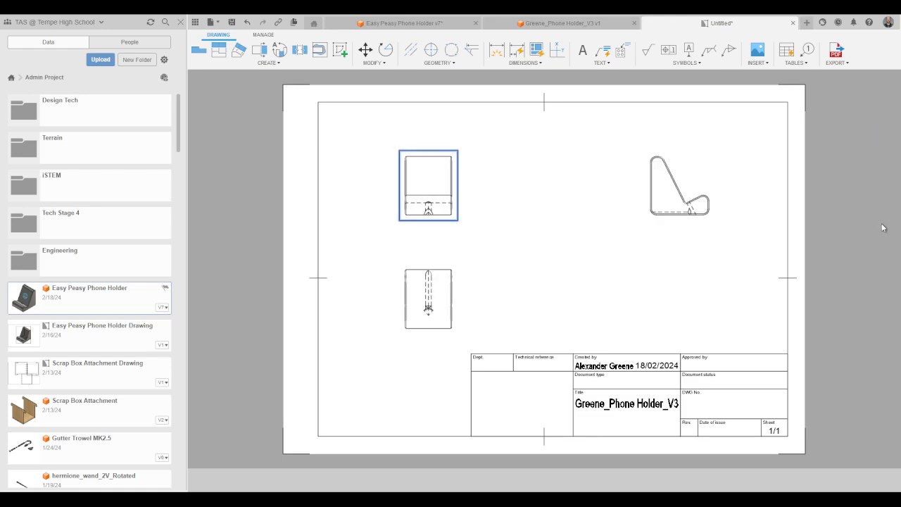
click(744, 279)
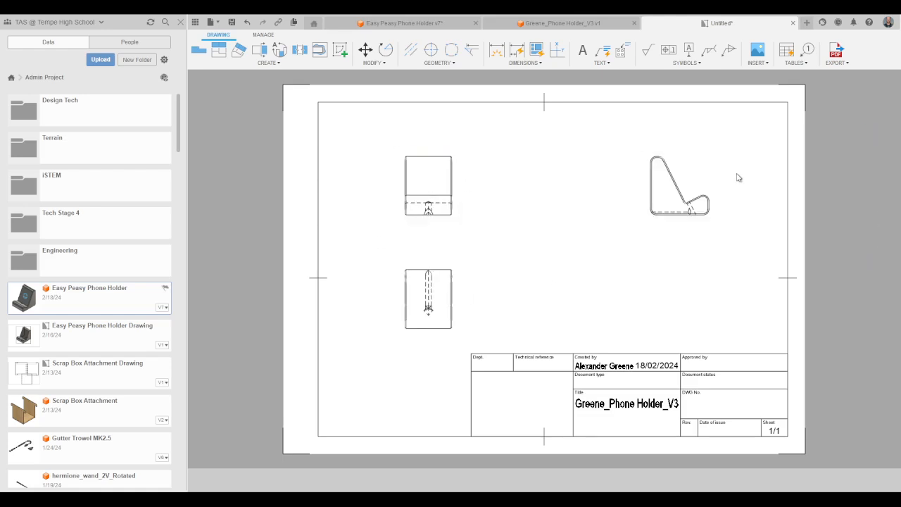
Step: Add an enlarged isometric base view of the phone holder's front, top and side, placed beneath the side view
click(423, 311)
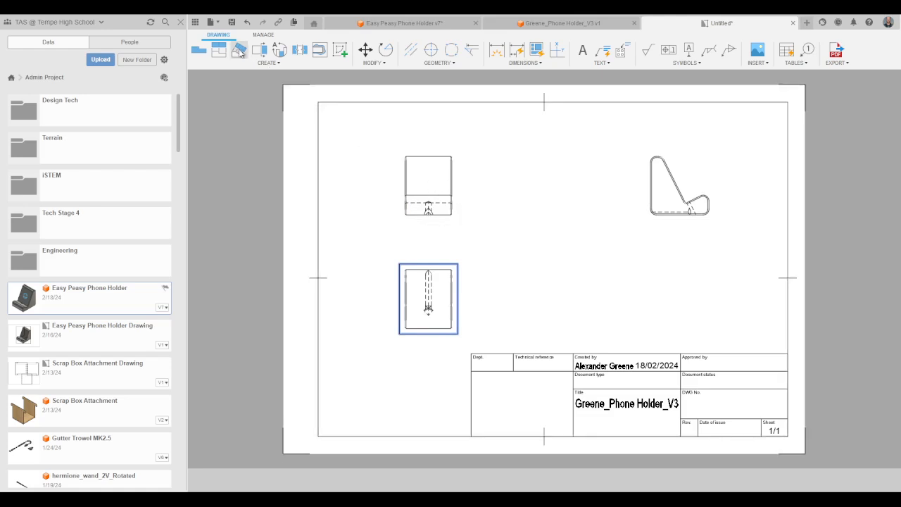
click(198, 52)
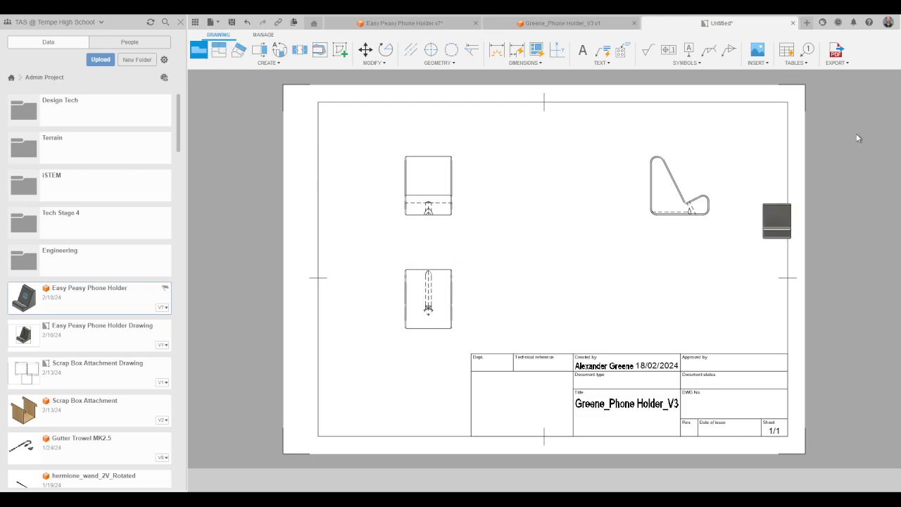
click(857, 238)
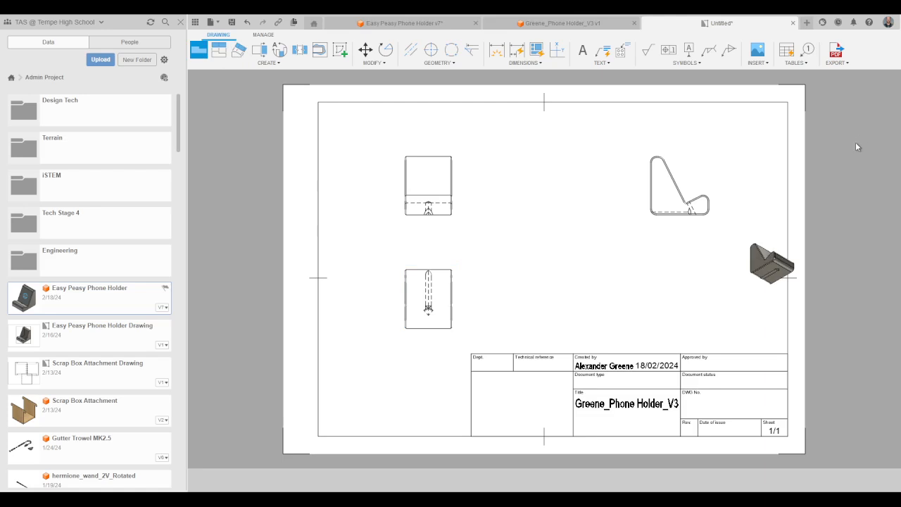
click(813, 254)
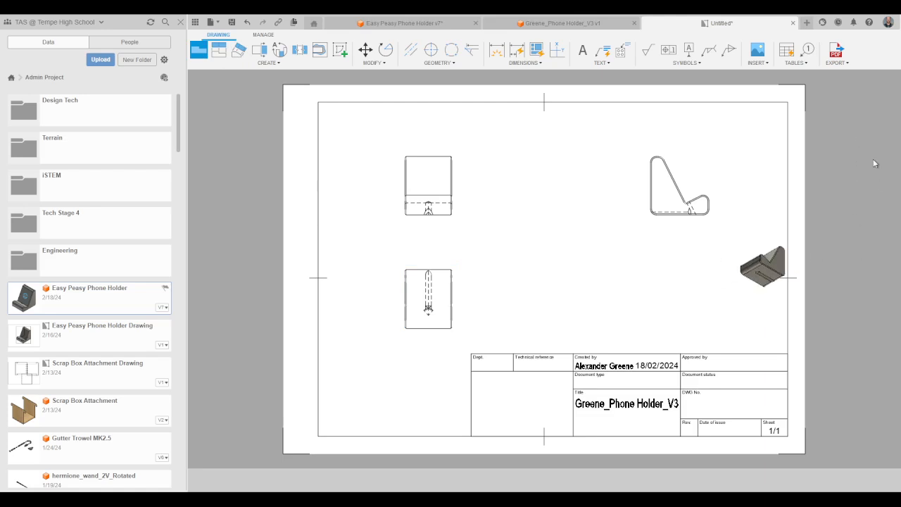
click(853, 252)
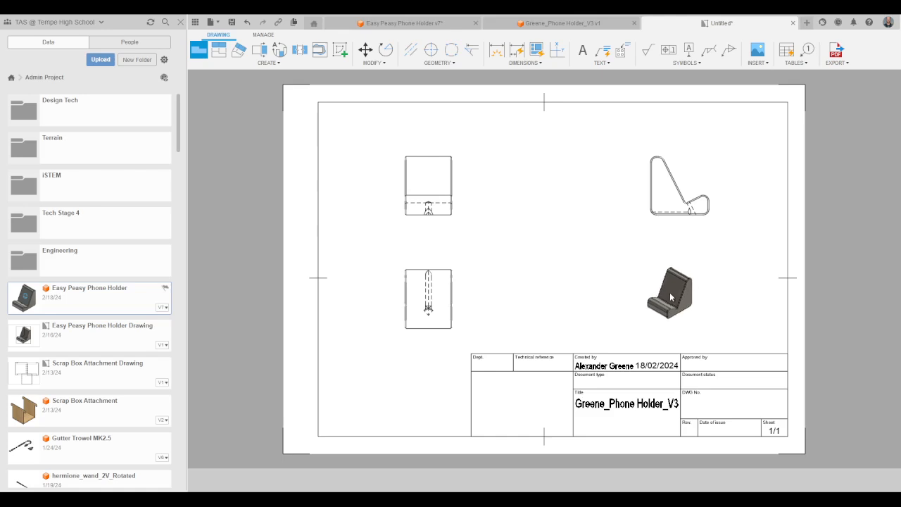
click(673, 294)
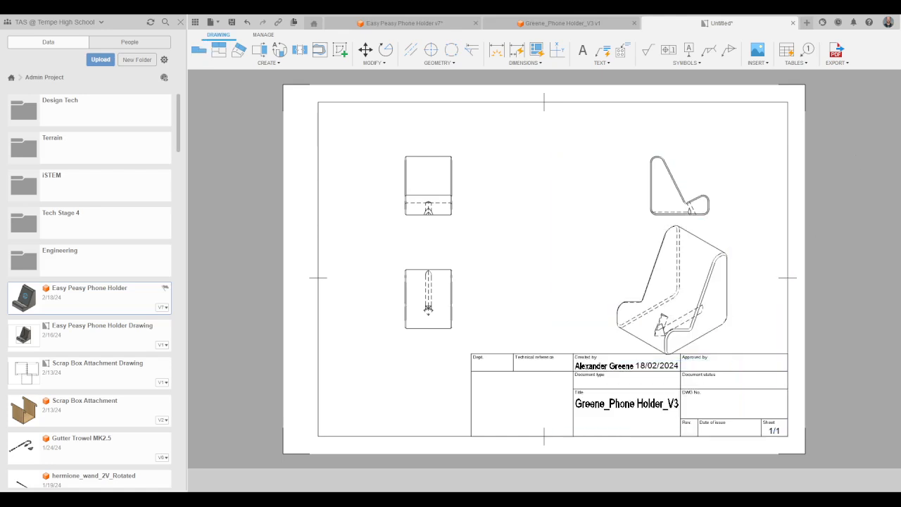
Step: Move the front view up and left towards the sheet's corner, keeping the projected views aligned with it
click(428, 175)
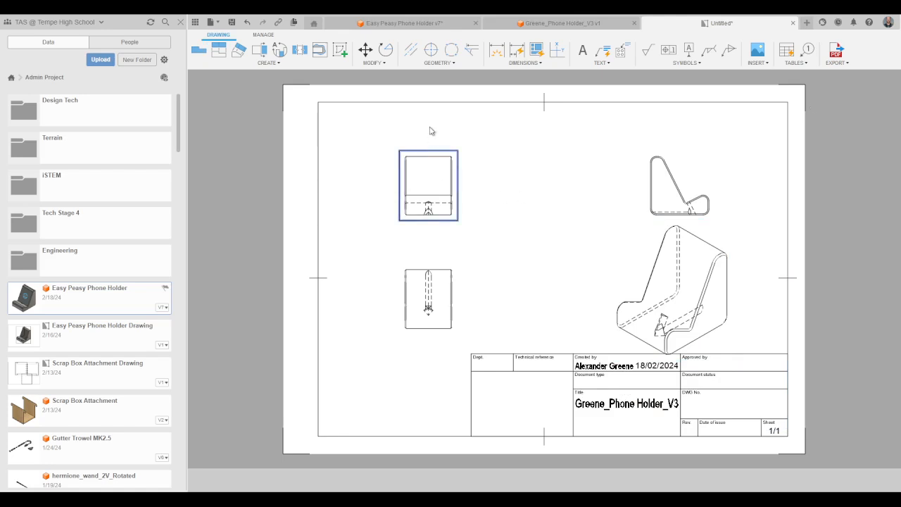
click(366, 50)
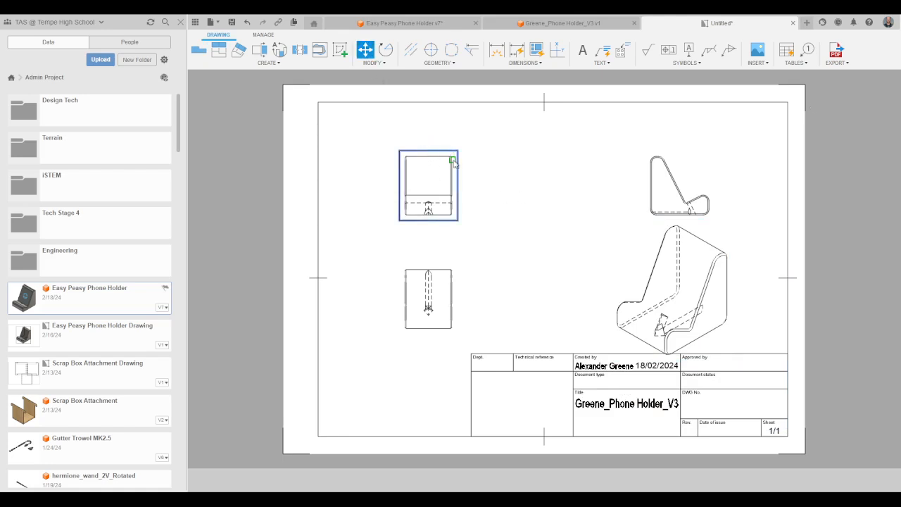
click(452, 159)
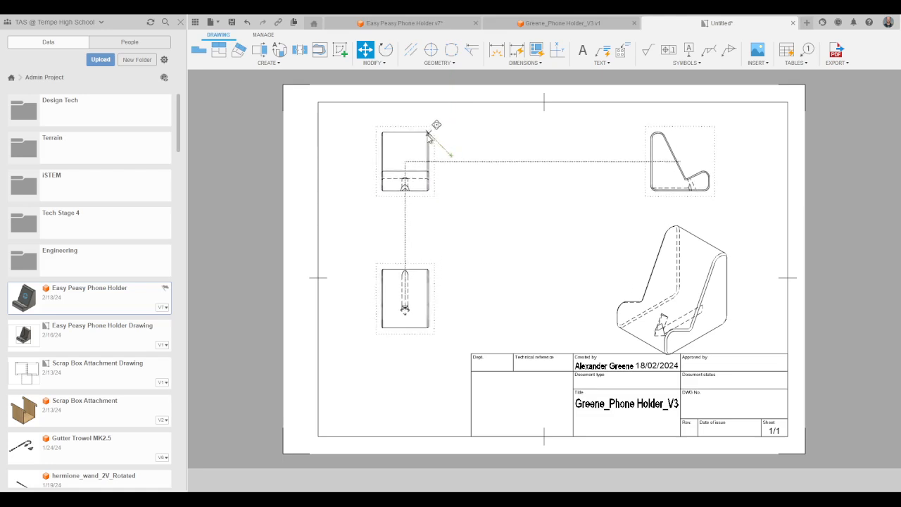
click(431, 136)
click(674, 297)
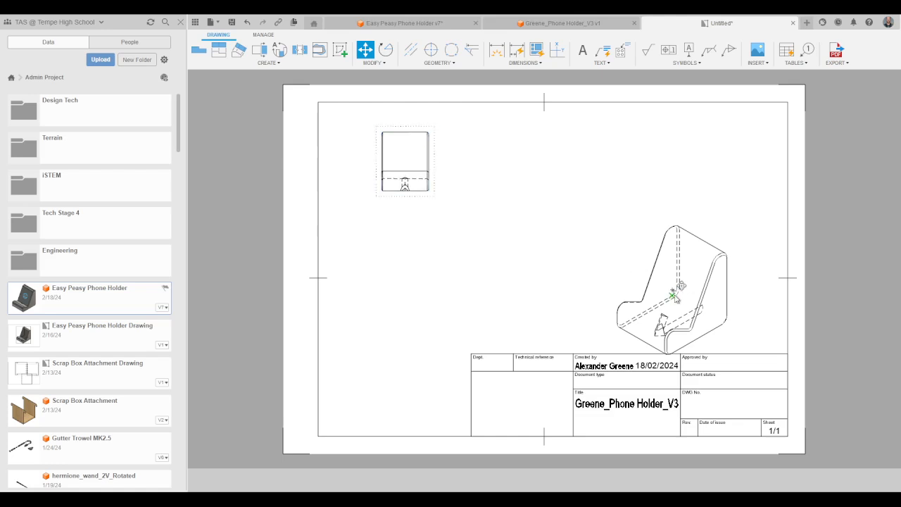
click(663, 293)
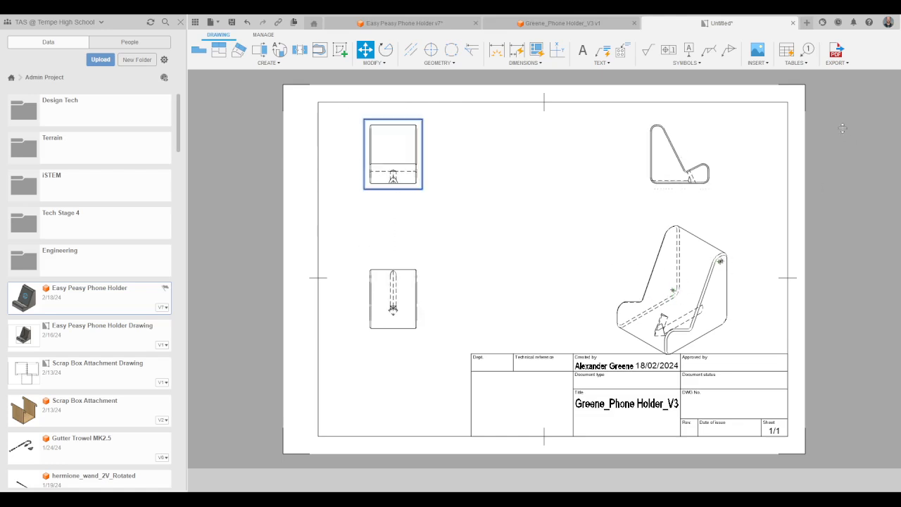
key(Escape)
Step: Move the isometric view up and left, clear of the title block, and render it shaded with hidden edges
click(701, 274)
click(366, 50)
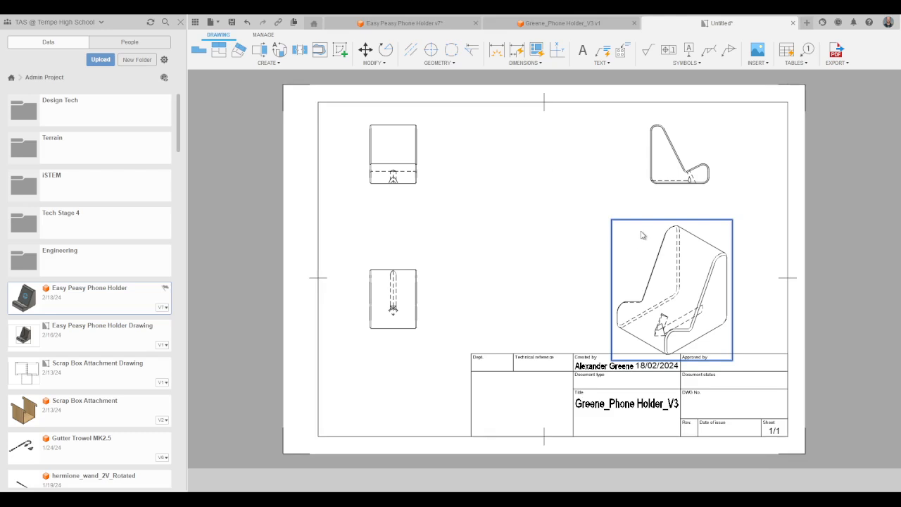
click(675, 249)
click(672, 268)
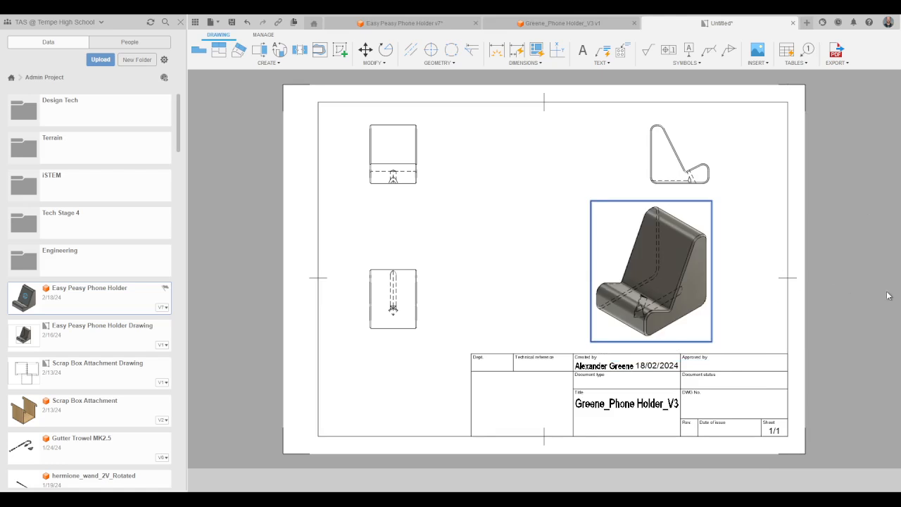
Step: Move the side view left so it sits above the isometric view
click(662, 157)
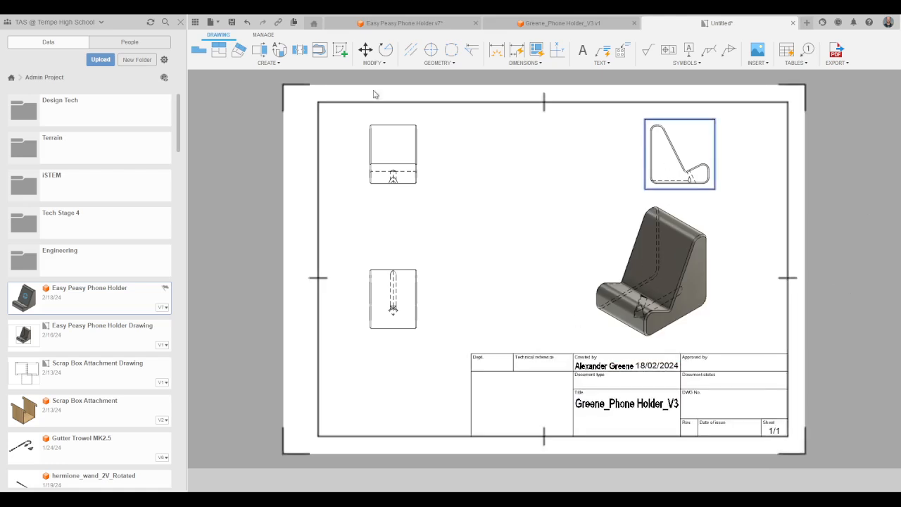
click(366, 50)
drag(650, 137, 625, 138)
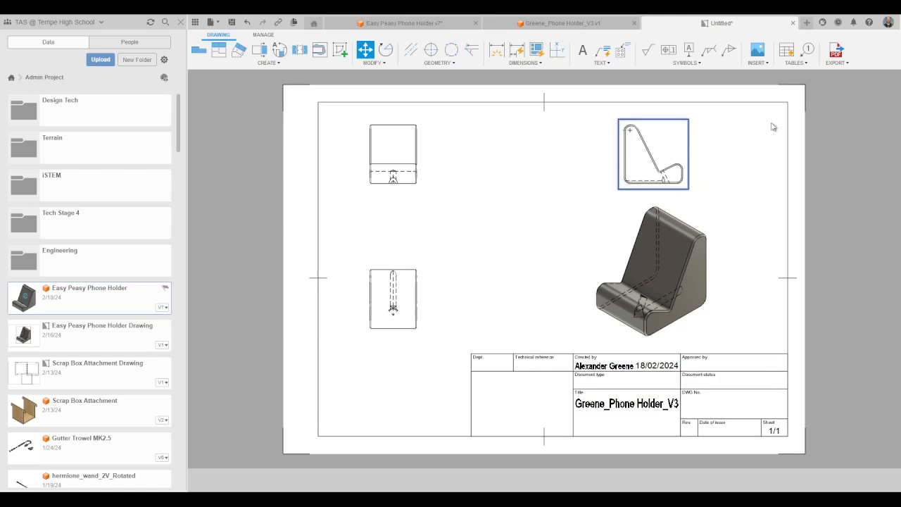
key(Escape)
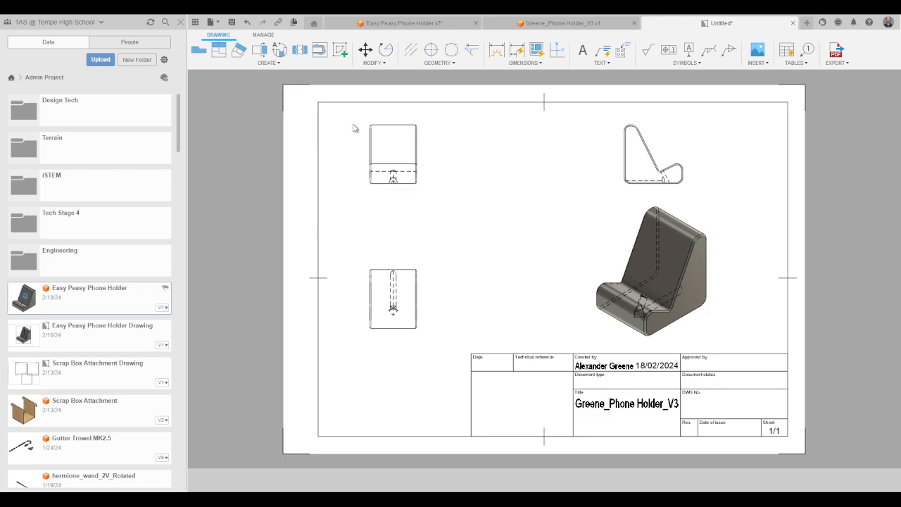
Step: Dimension the front view's overall width, placing the dimension below the view
click(401, 163)
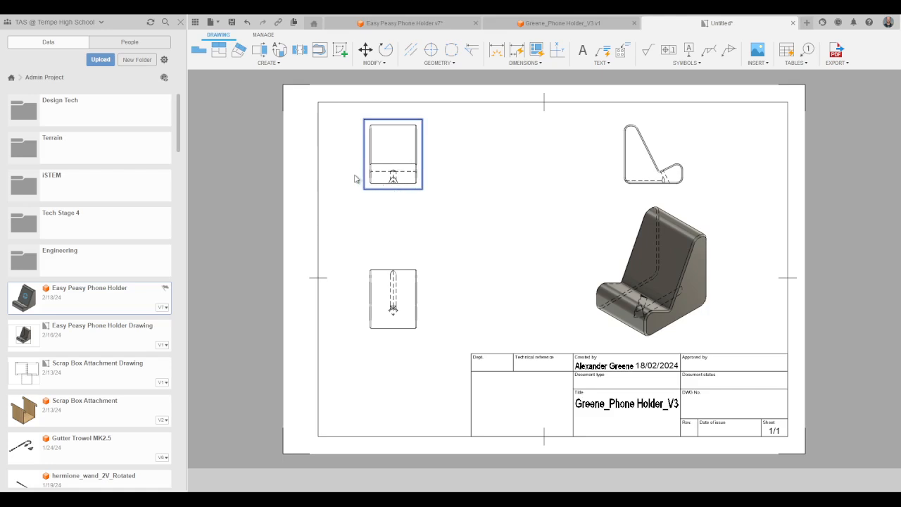
key(d)
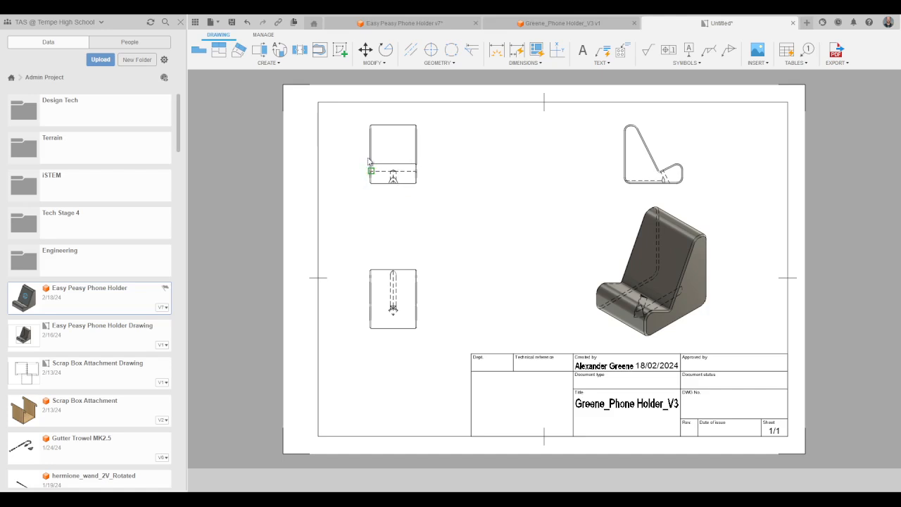
scroll(369, 159, up, 2)
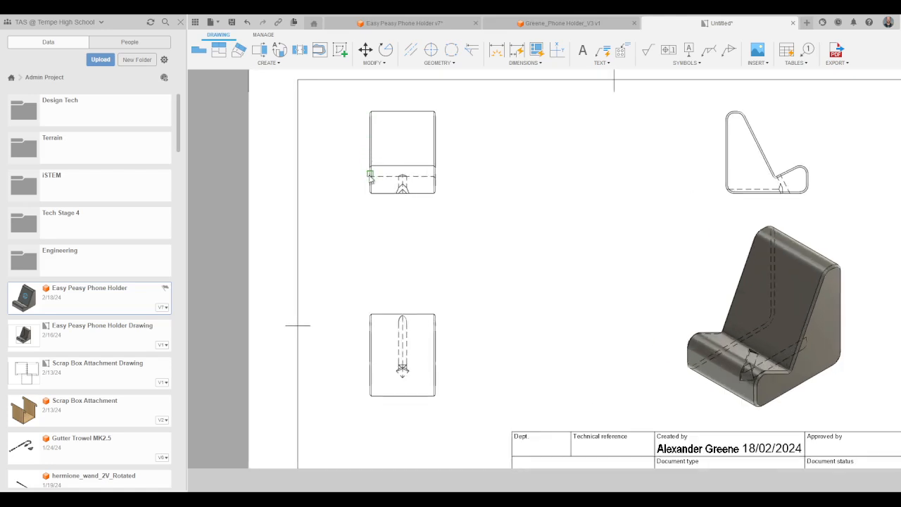
click(370, 176)
click(437, 175)
click(428, 229)
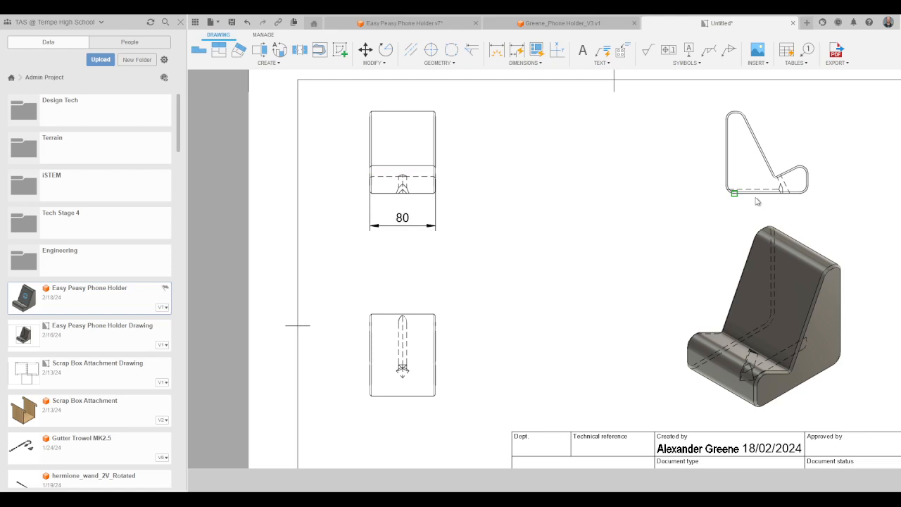
Step: Dimension the side view's overall height from the base to the rounded top, placing the dimension left of the view
scroll(751, 199, up, 5)
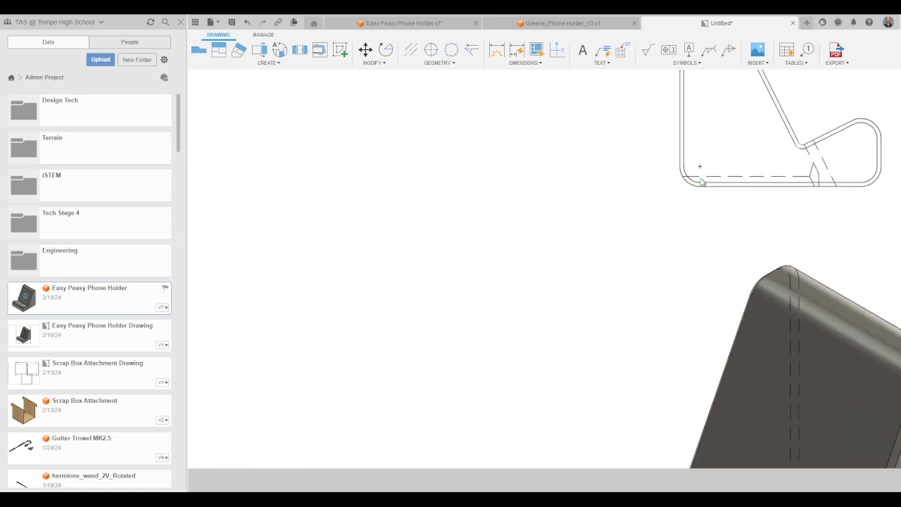
middle_drag(711, 148, 686, 282)
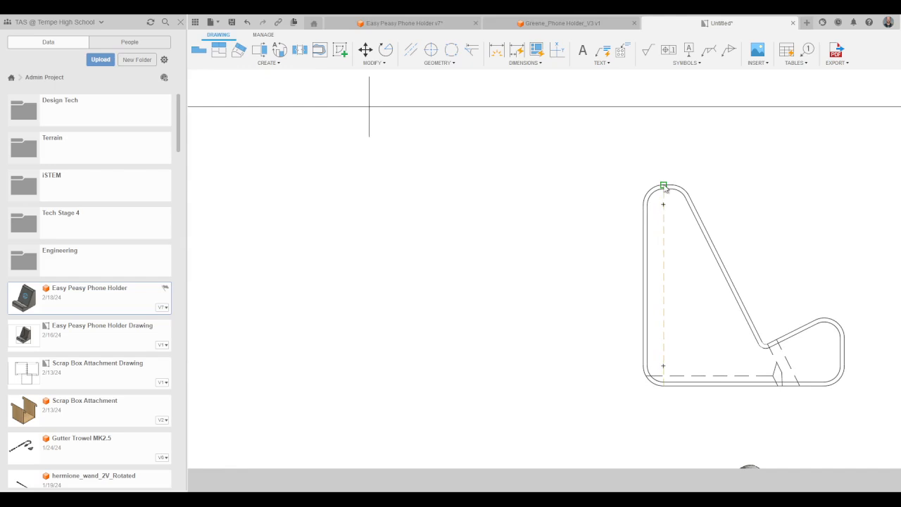
click(663, 185)
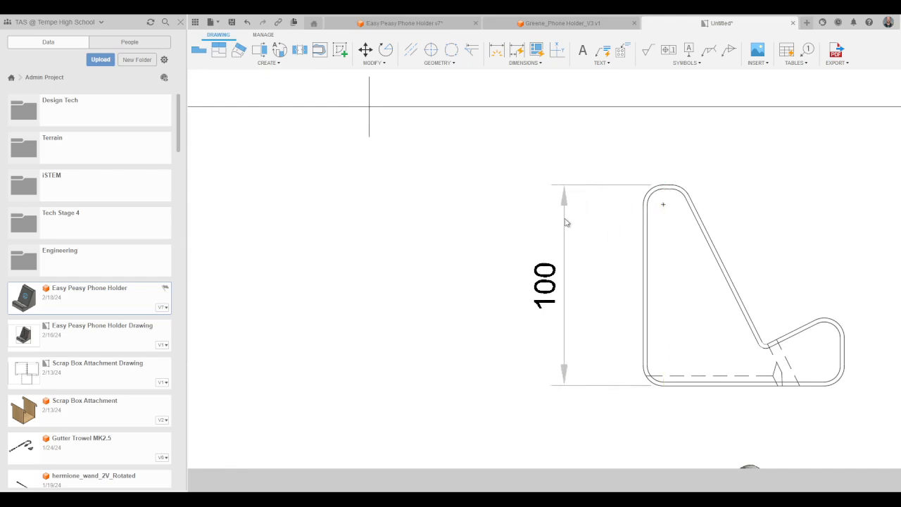
click(594, 238)
Step: Dimension the front view's height from its top edge down to the front lip line, placed right of the view
middle_drag(607, 333, 529, 277)
scroll(529, 277, down, 3)
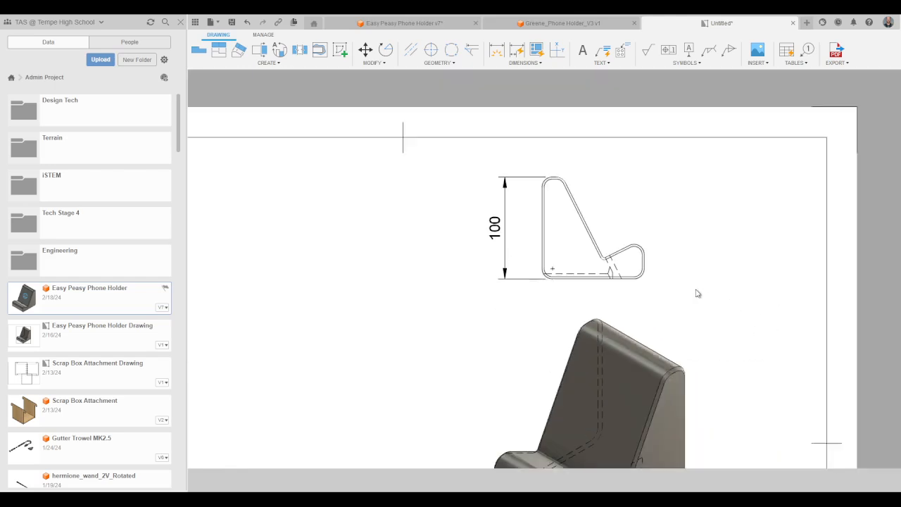
middle_drag(363, 316, 609, 260)
middle_drag(476, 316, 570, 195)
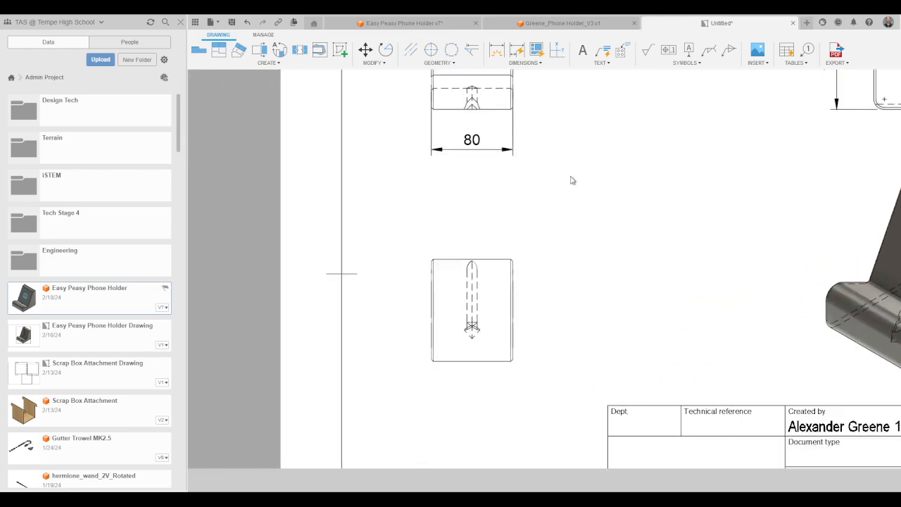
middle_drag(651, 212, 461, 294)
middle_drag(413, 223, 538, 323)
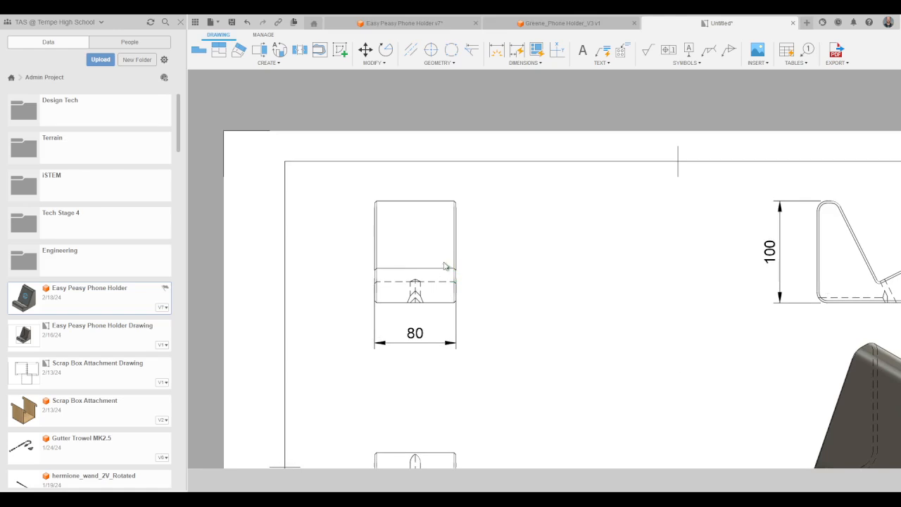
click(454, 202)
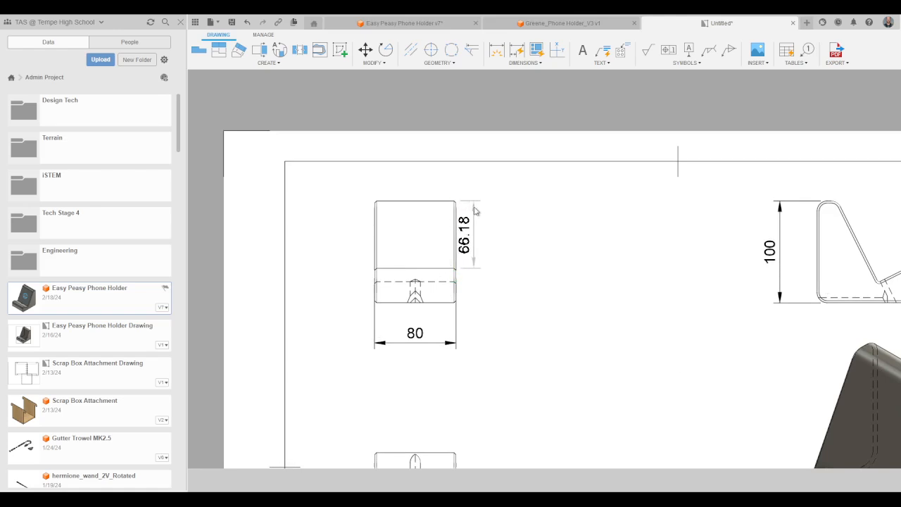
click(488, 218)
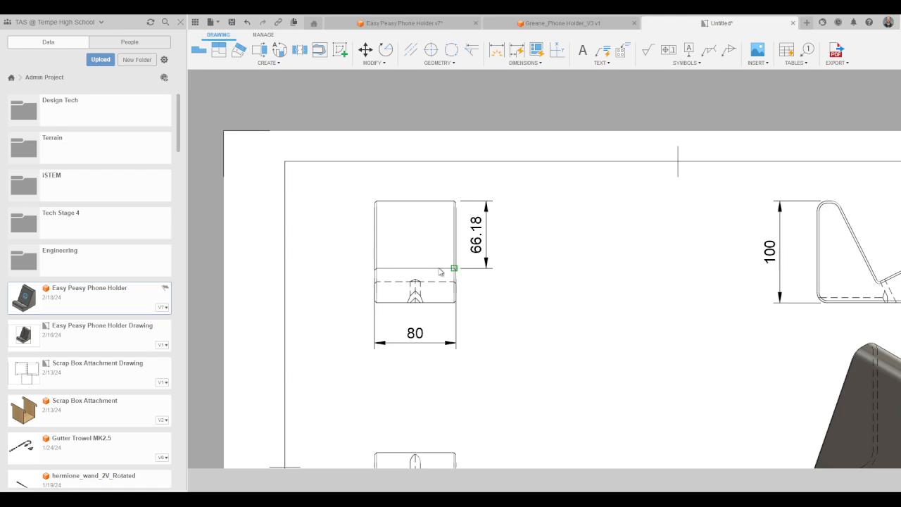
Step: Dimension the front view's height from the front lip line down to the base, placed left of the view
click(377, 302)
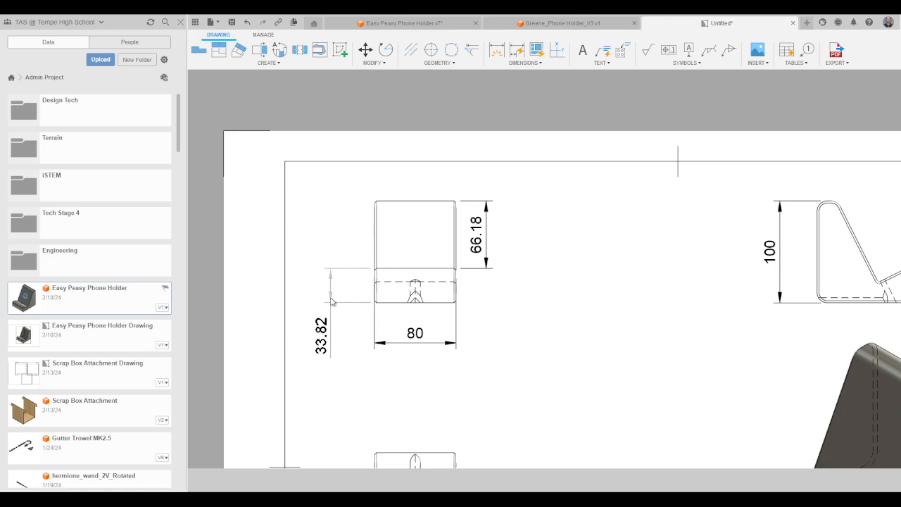
click(330, 301)
Step: Dimension the cable channel's width in the projected view below the front view, placing the dimension above that view
scroll(414, 299, up, 2)
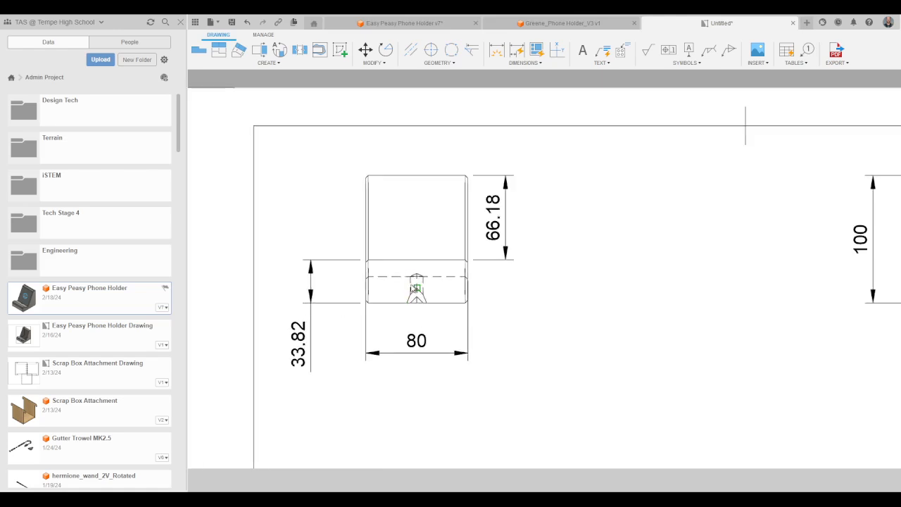
middle_drag(610, 358, 572, 190)
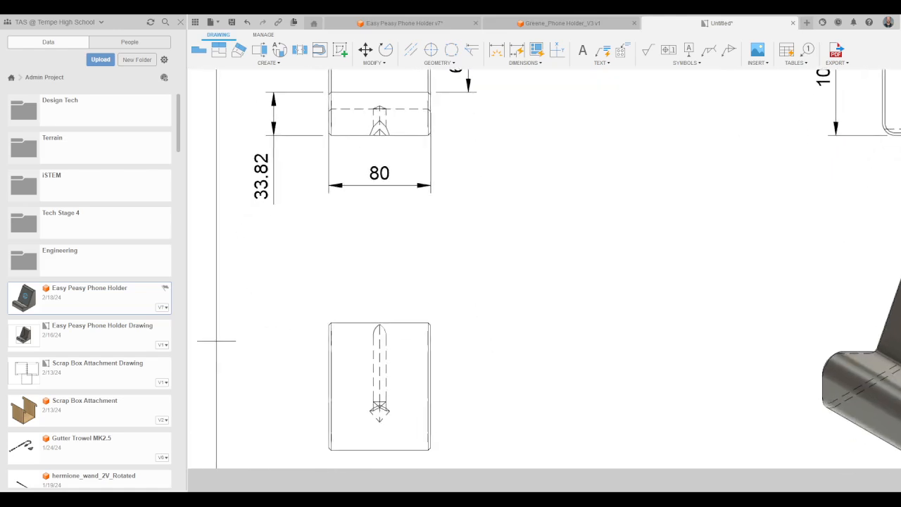
click(386, 335)
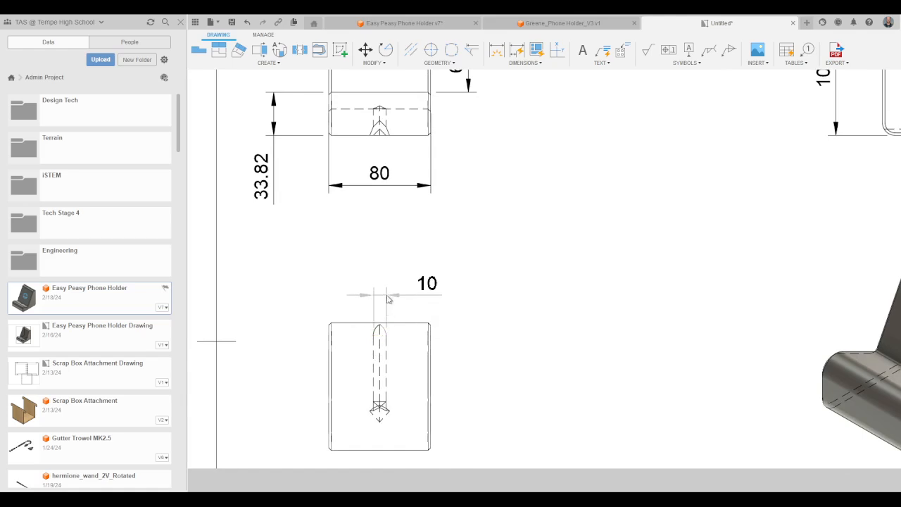
click(389, 299)
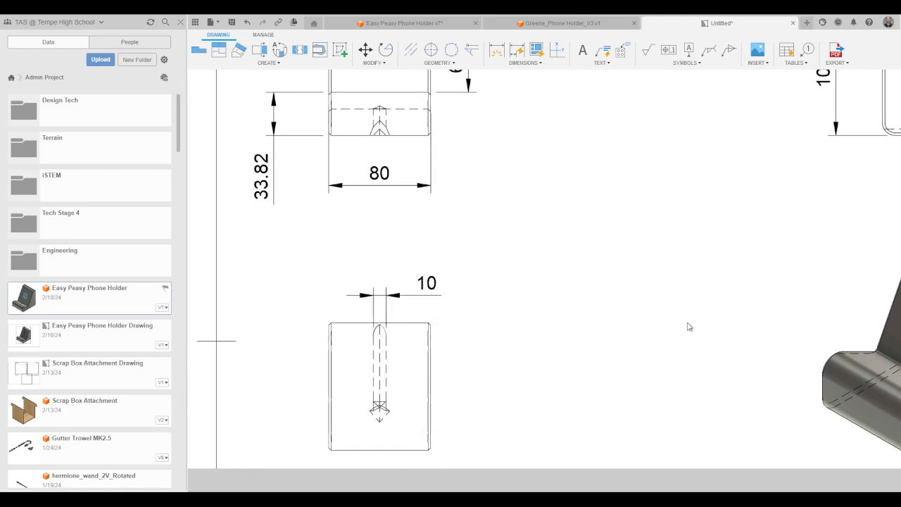
middle_drag(658, 211, 392, 279)
scroll(548, 240, up, 4)
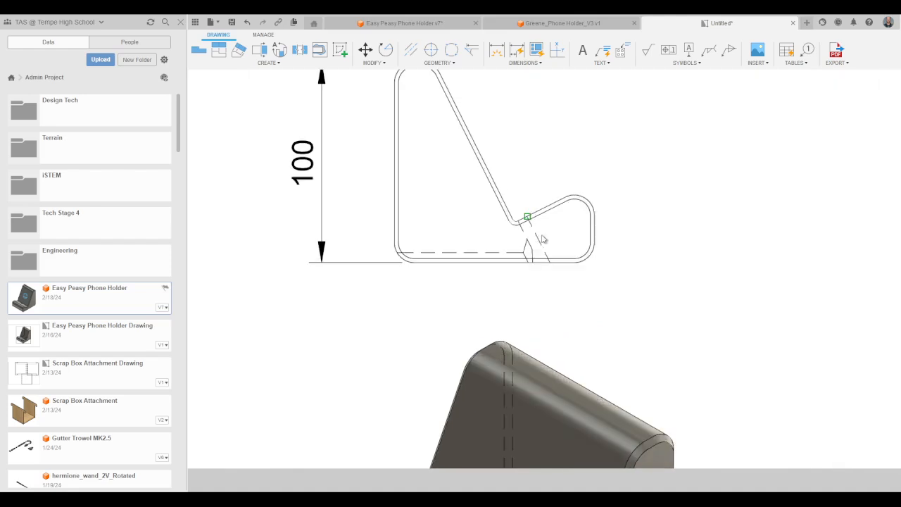
scroll(577, 257, down, 2)
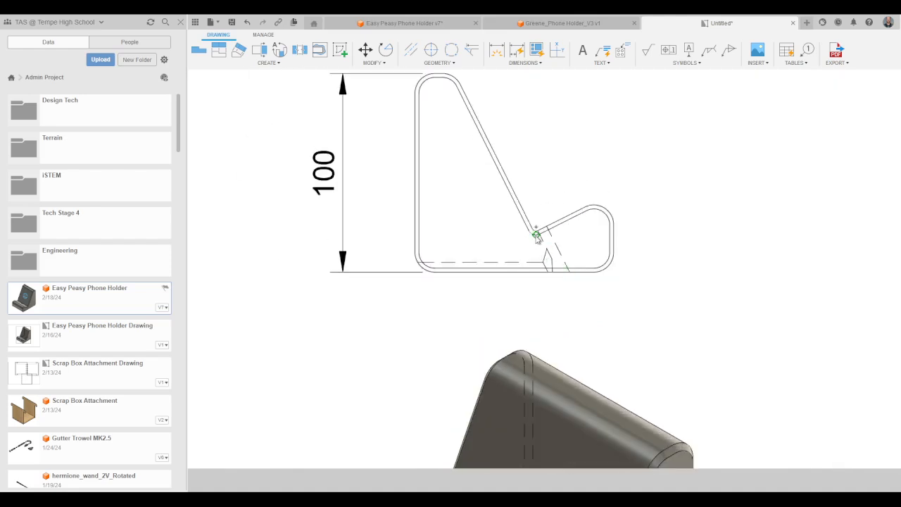
click(539, 274)
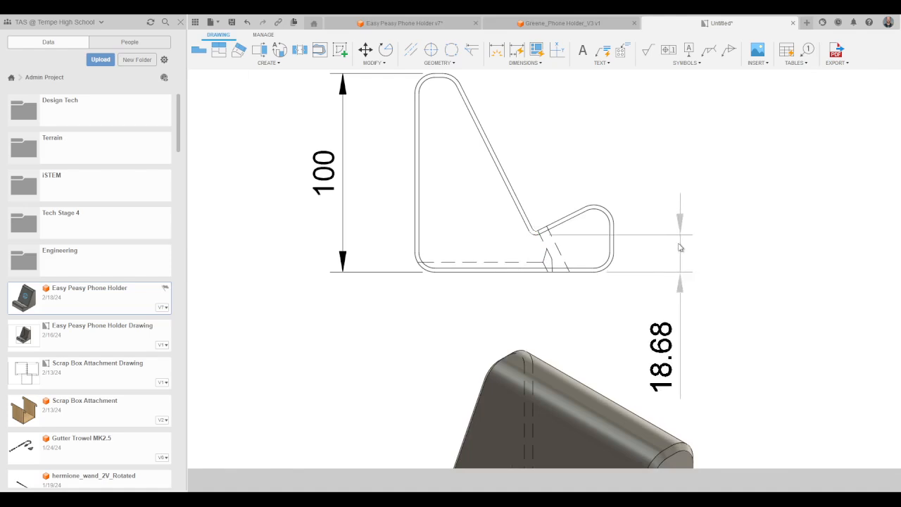
click(678, 296)
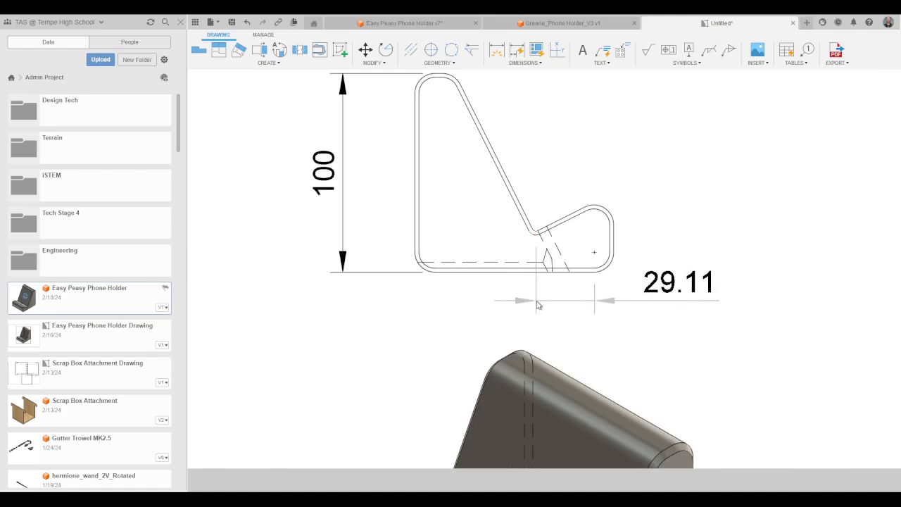
key(Escape)
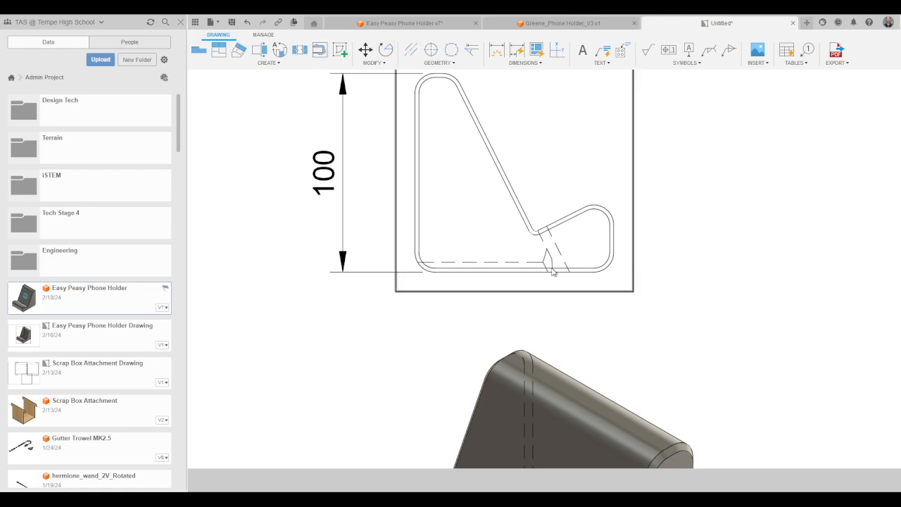
click(555, 273)
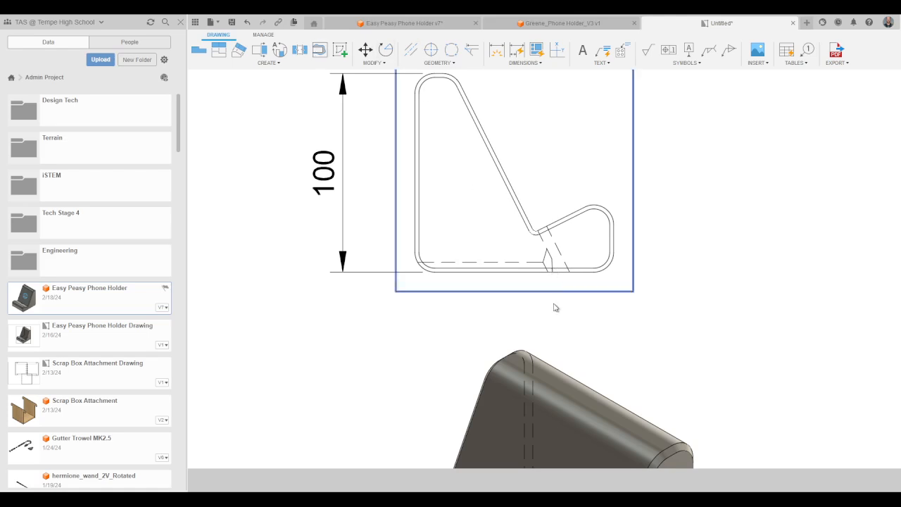
click(504, 313)
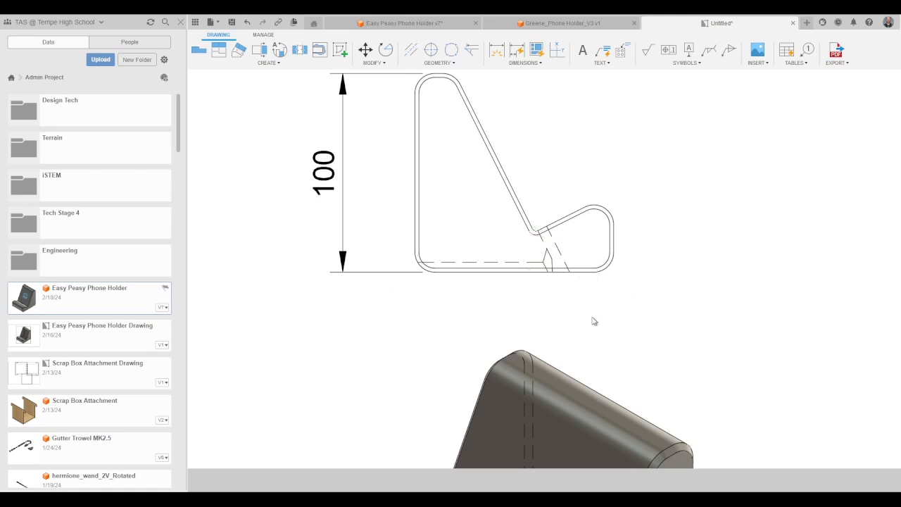
Step: Dimension the side view's overall width along the base, placing the dimension below the view
scroll(511, 221, down, 5)
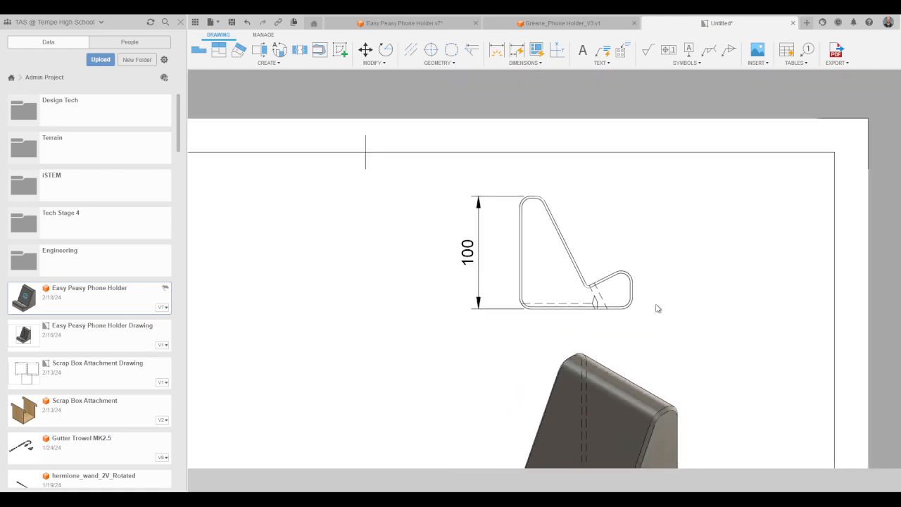
middle_drag(694, 352, 681, 243)
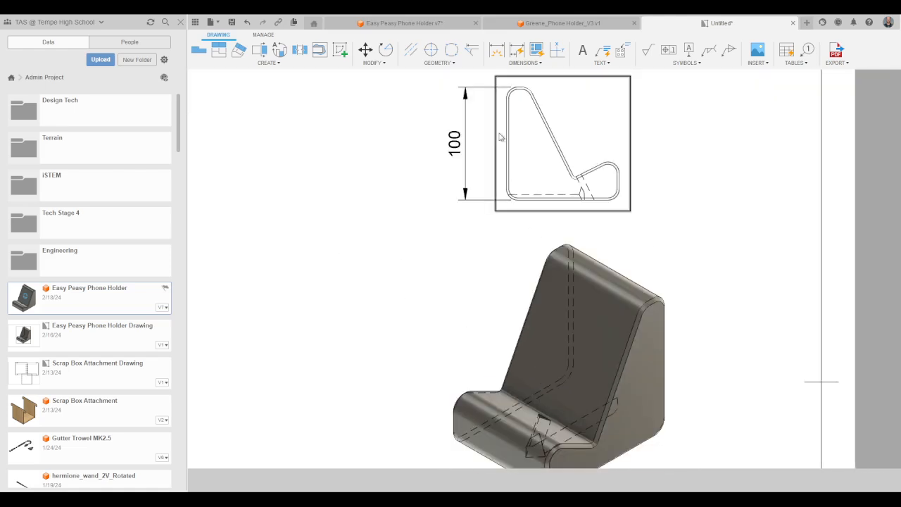
click(560, 204)
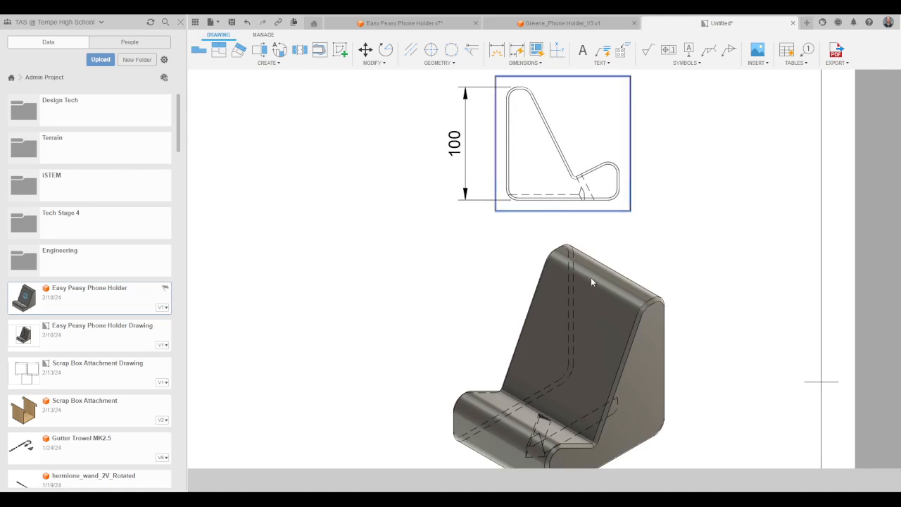
key(d)
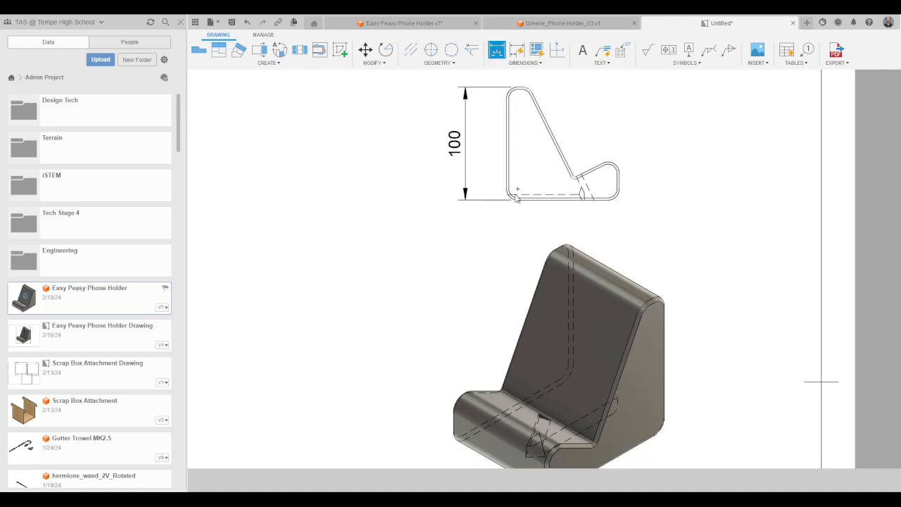
click(506, 189)
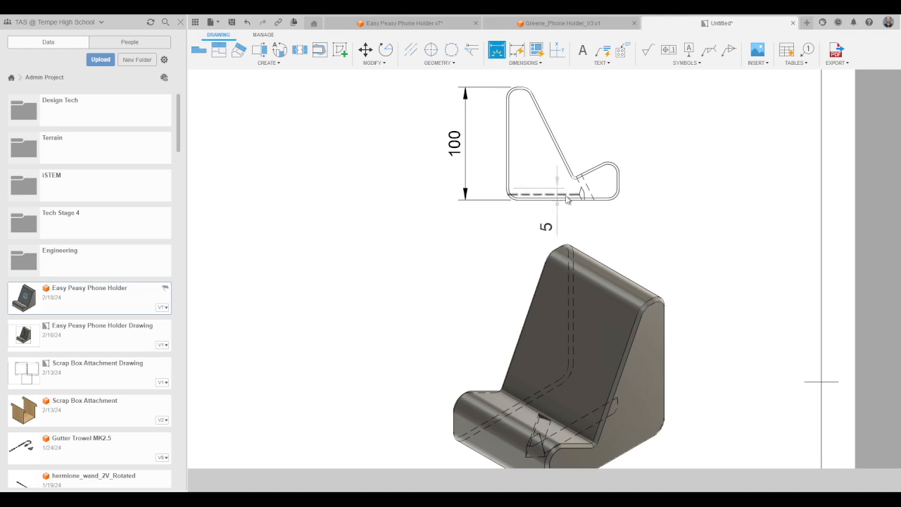
click(619, 190)
click(613, 219)
Step: Add a leader note reading "Charging Cable Hole" that points at the cable channel in the front view, with its text beside the view
scroll(685, 280, down, 3)
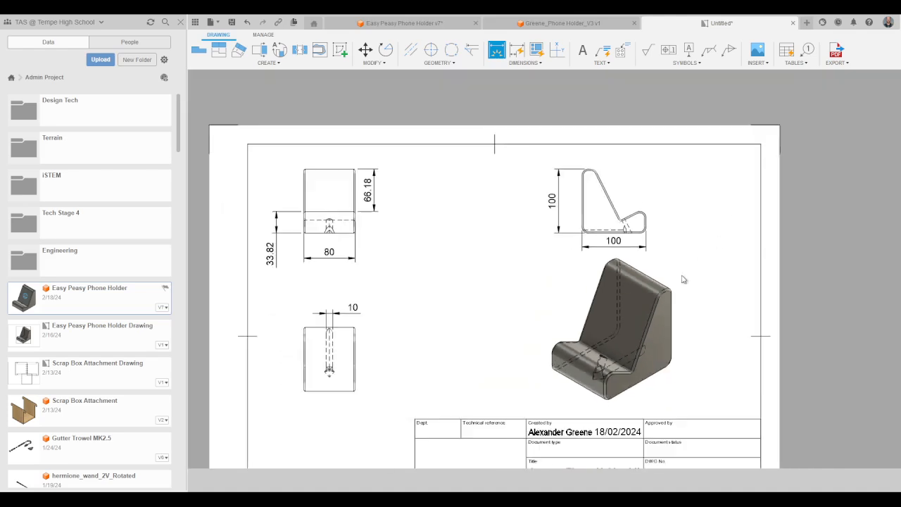
middle_drag(375, 275, 468, 219)
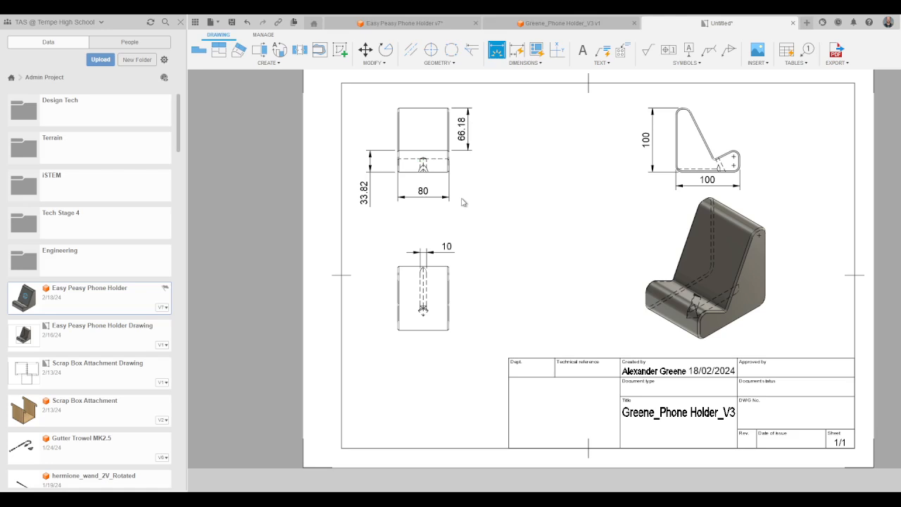
scroll(424, 165, up, 1)
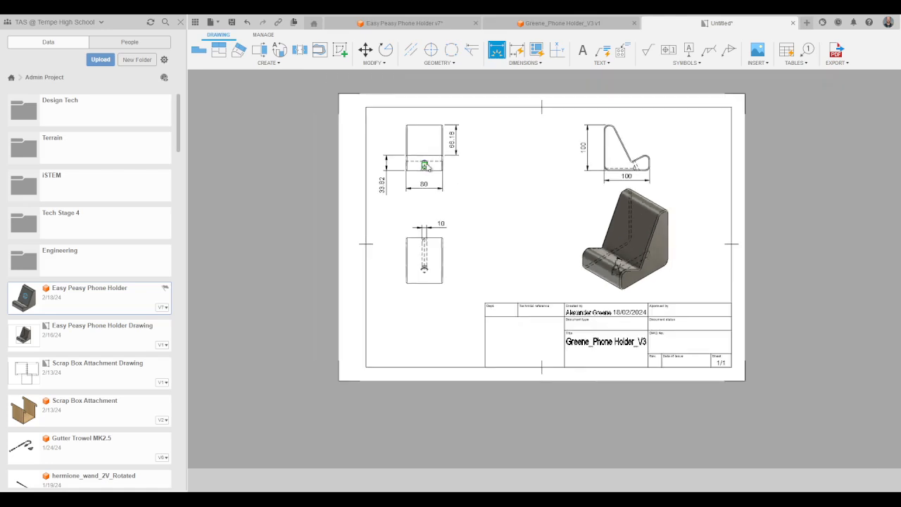
scroll(424, 165, up, 2)
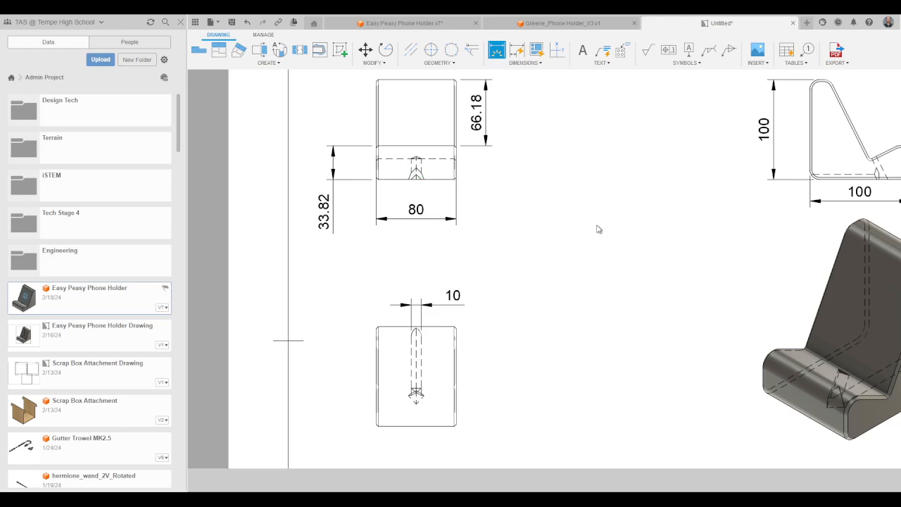
key(l)
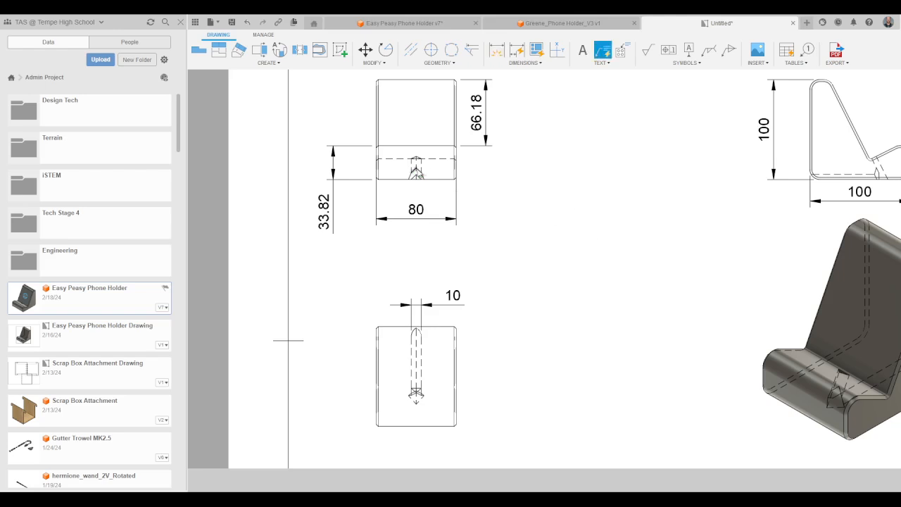
click(416, 168)
click(495, 199)
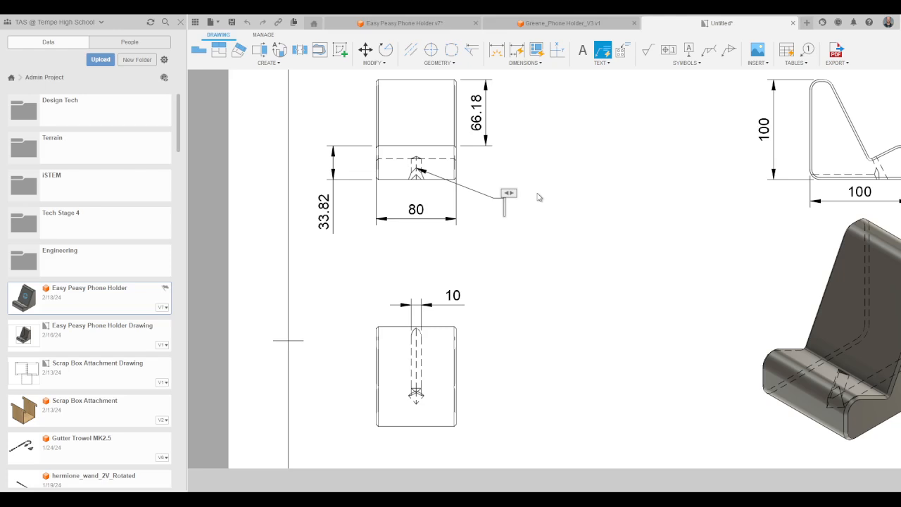
text(Chargind)
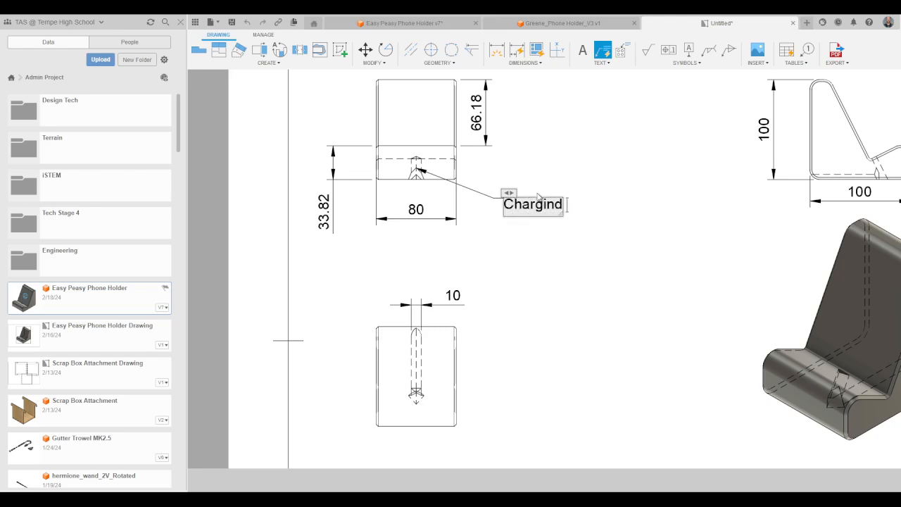
text( Cable)
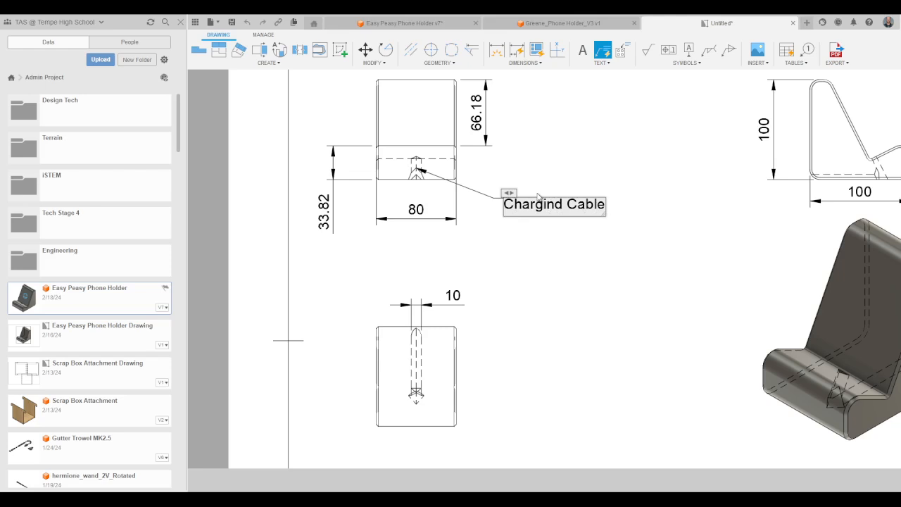
key(BackSpace)
key(BackSpace)
key(BackSpace)
key(BackSpace)
key(BackSpace)
key(BackSpace)
key(BackSpace)
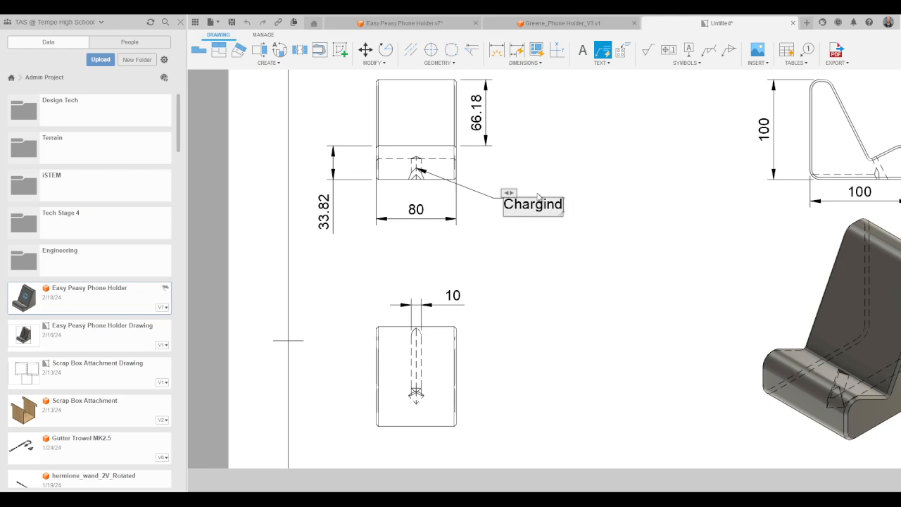
text(g Cable)
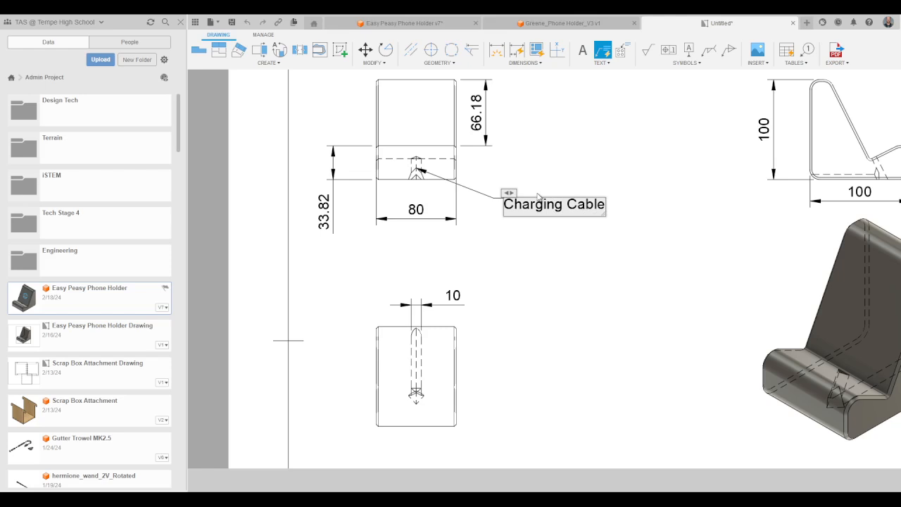
text(Hole)
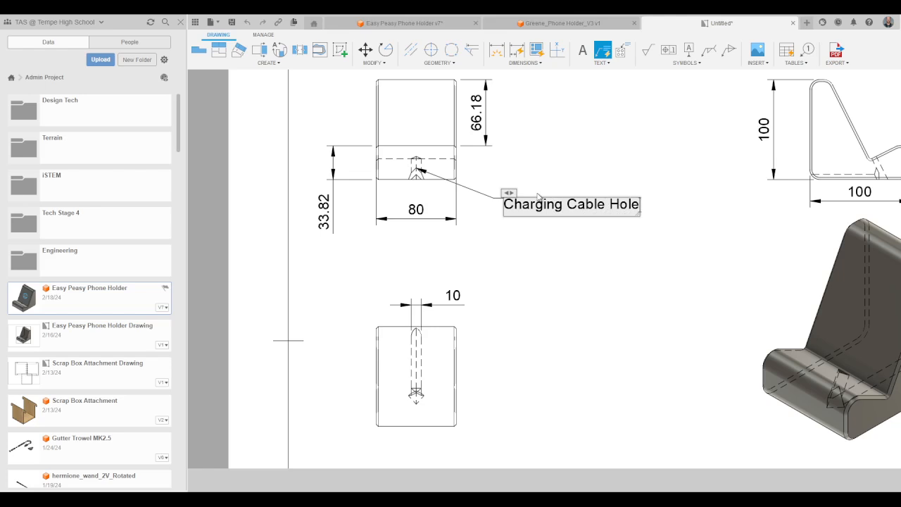
click(546, 267)
Step: Examine the layout, dimensions and leader note of all views across the drawing sheet
middle_drag(731, 291, 531, 301)
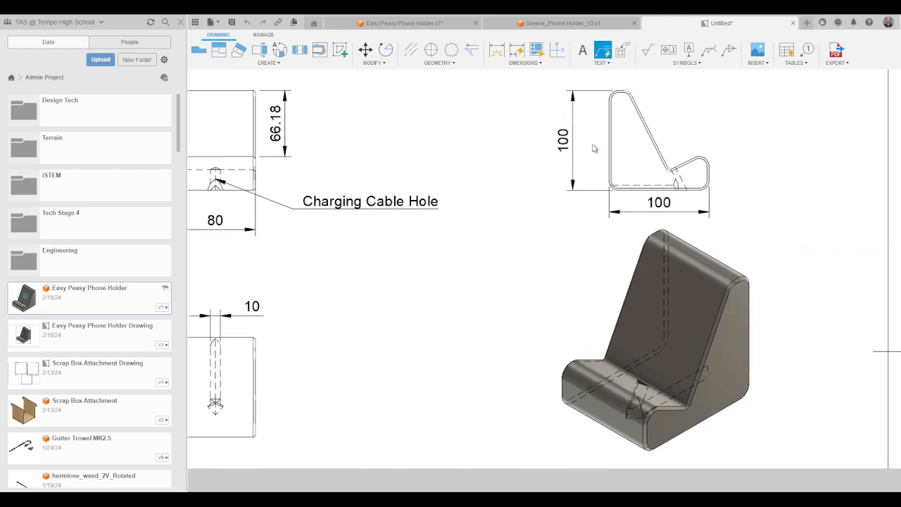
scroll(700, 347, up, 1)
middle_drag(414, 319, 559, 277)
scroll(557, 279, down, 2)
scroll(528, 294, down, 2)
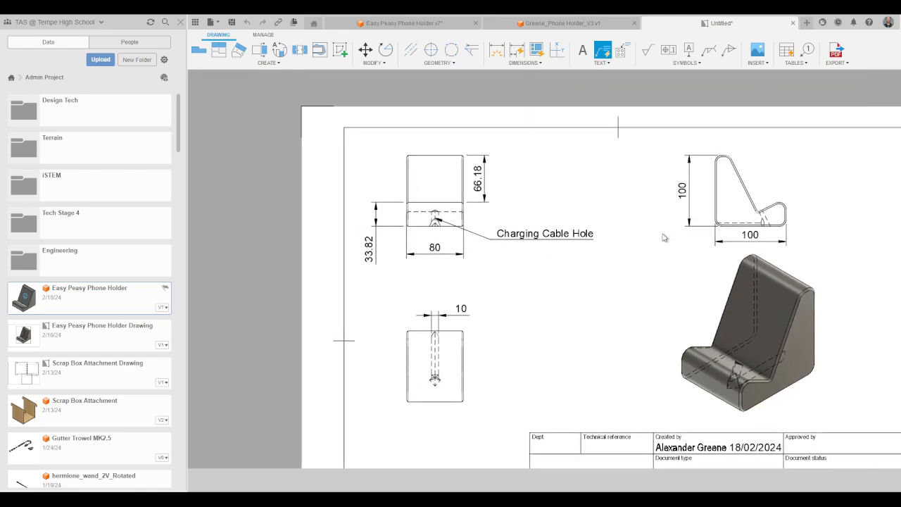
scroll(517, 314, down, 2)
scroll(778, 336, down, 1)
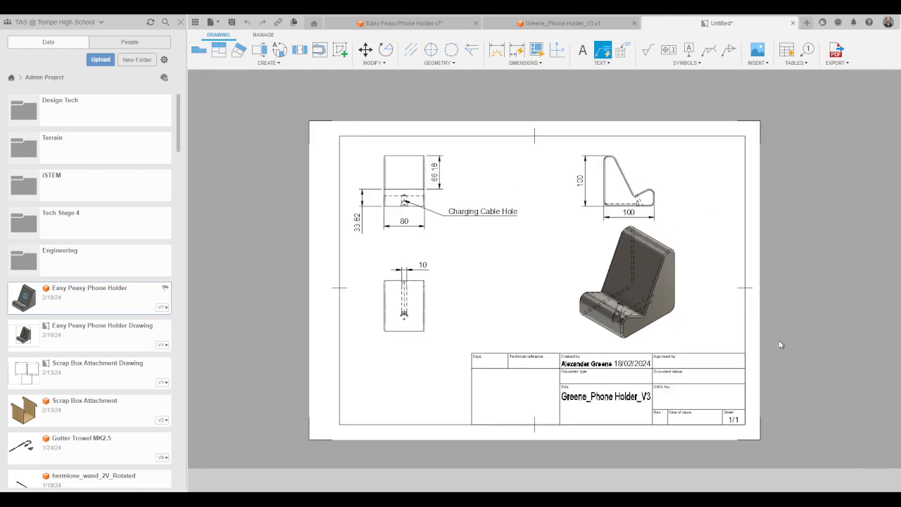
scroll(810, 267, down, 1)
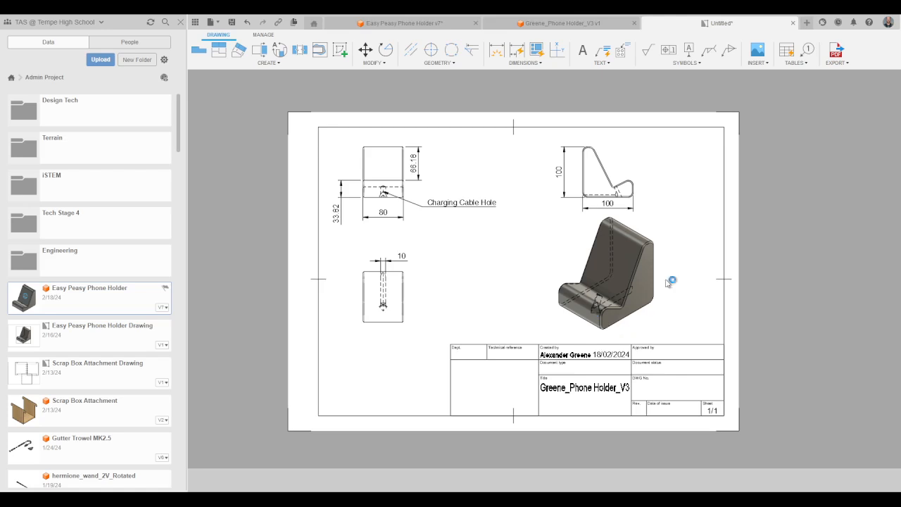
Step: Compare the phone holder V3 model with the Easy Peasy Phone Holder v7 model carrying circular text, and return to the V3 design
click(542, 24)
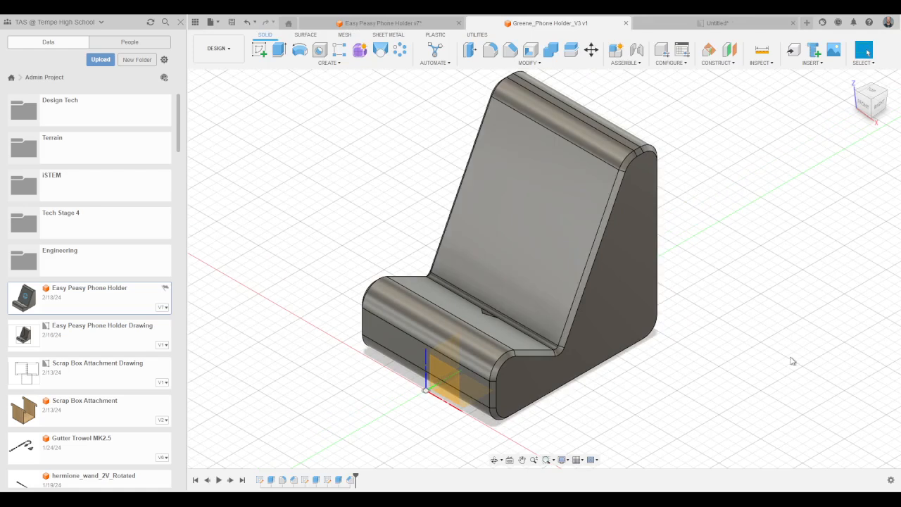
middle_drag(630, 307, 607, 300)
click(405, 24)
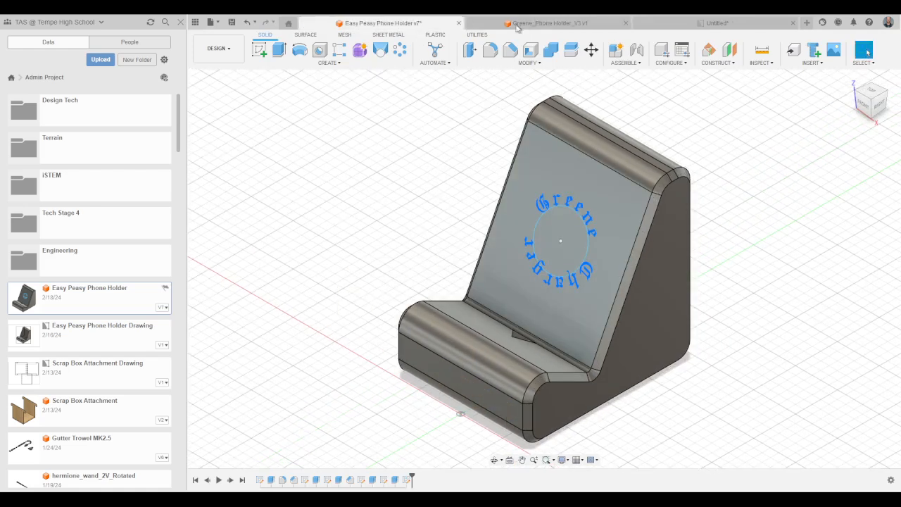
click(531, 23)
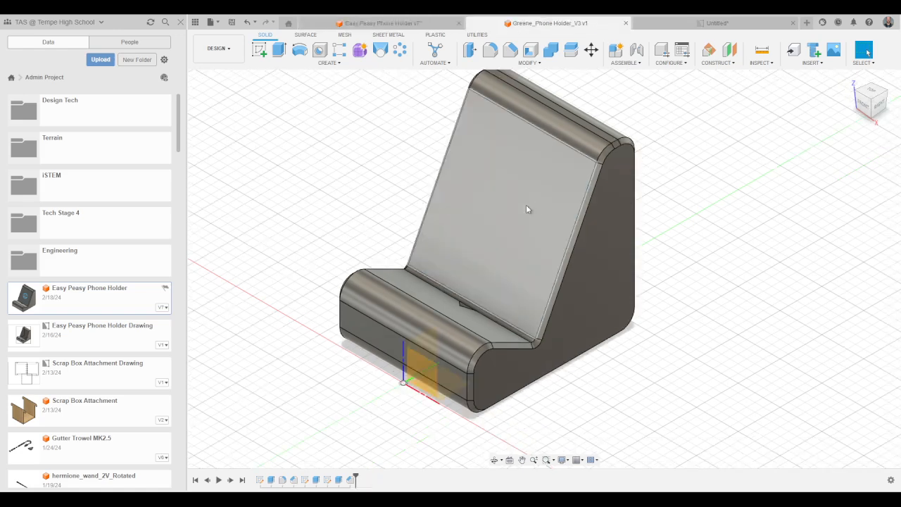
Step: Sketch a 35 mm diameter circle on the sloped phone-rest face, centred on the vertical axis at the 75 mm mark
click(526, 211)
click(259, 49)
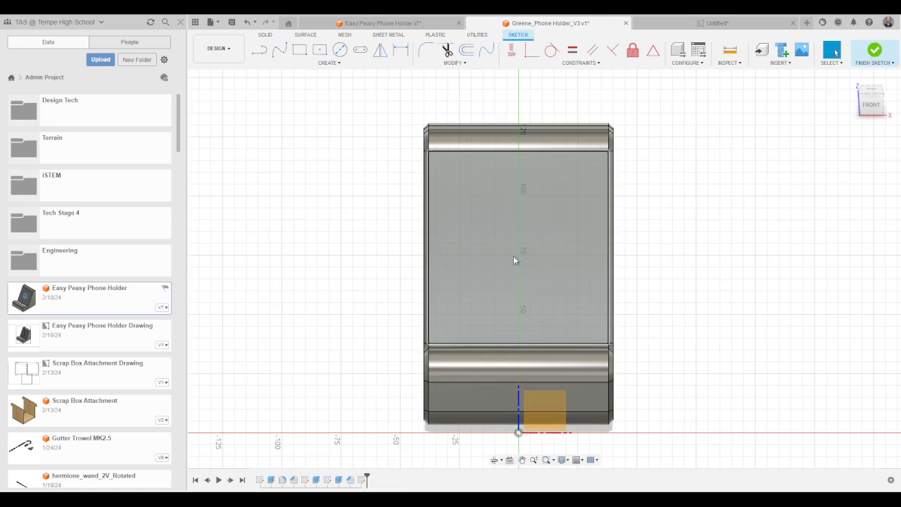
click(341, 51)
click(552, 398)
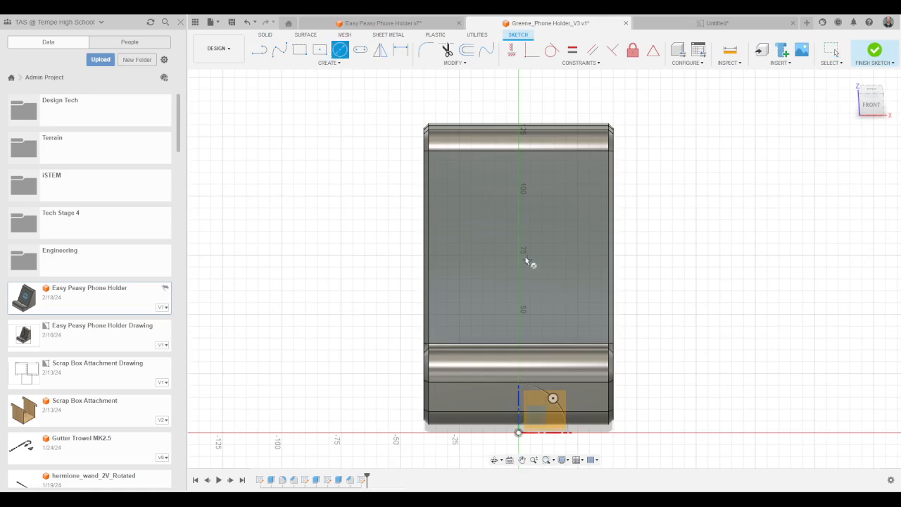
click(519, 255)
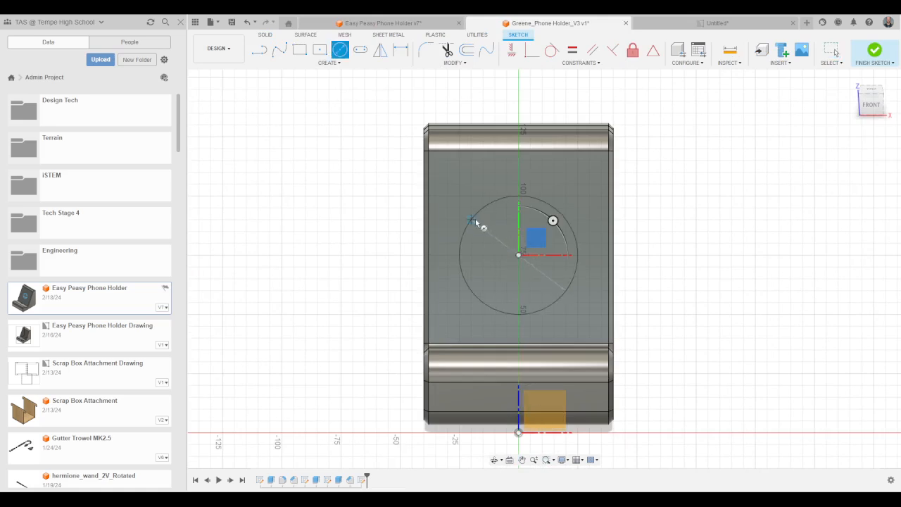
text(35)
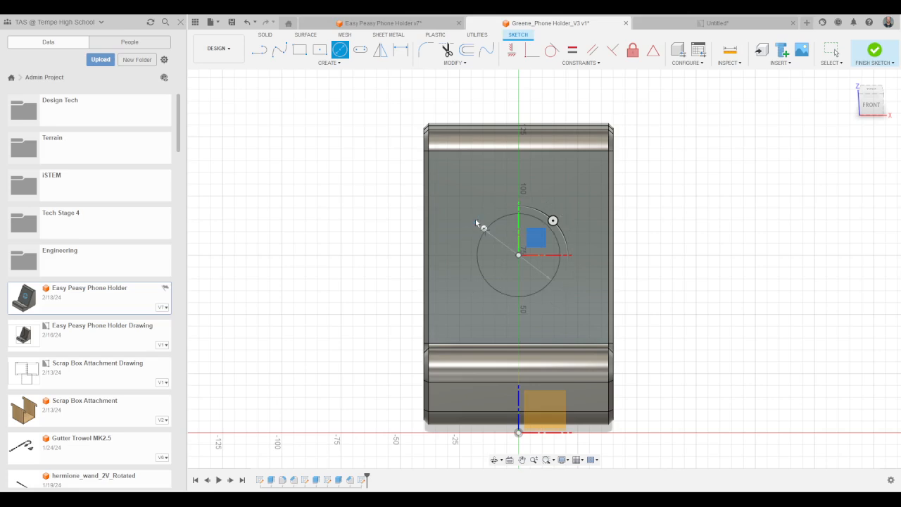
key(Return)
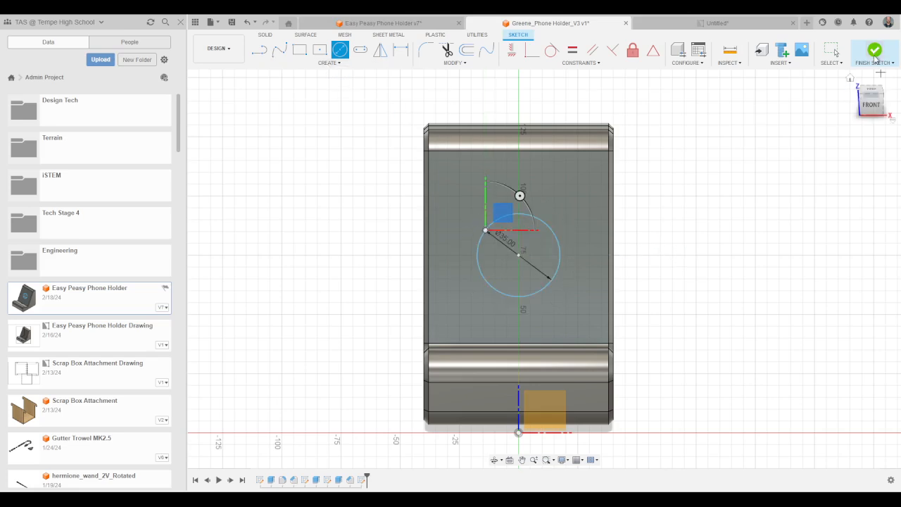
Step: Add path text that follows the outside of the 35 mm circle and make its lettering bold
click(318, 62)
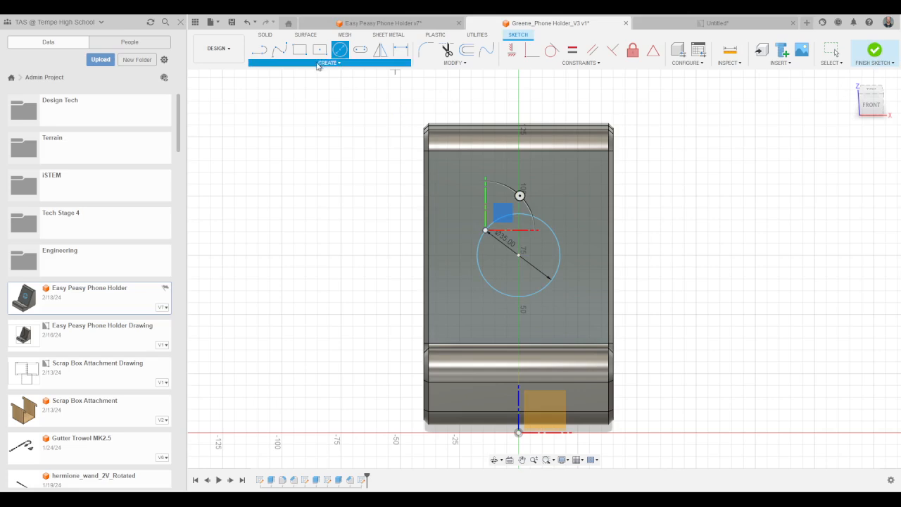
click(274, 169)
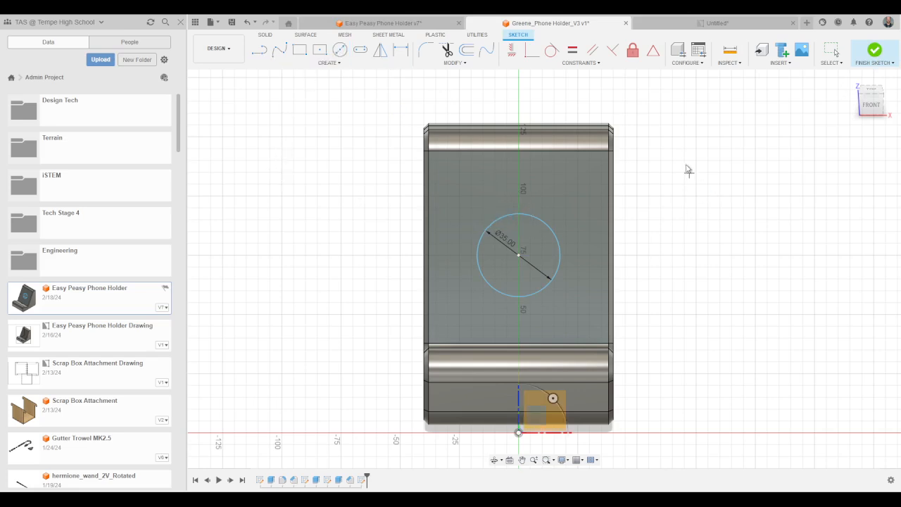
click(689, 173)
key(Escape)
click(531, 221)
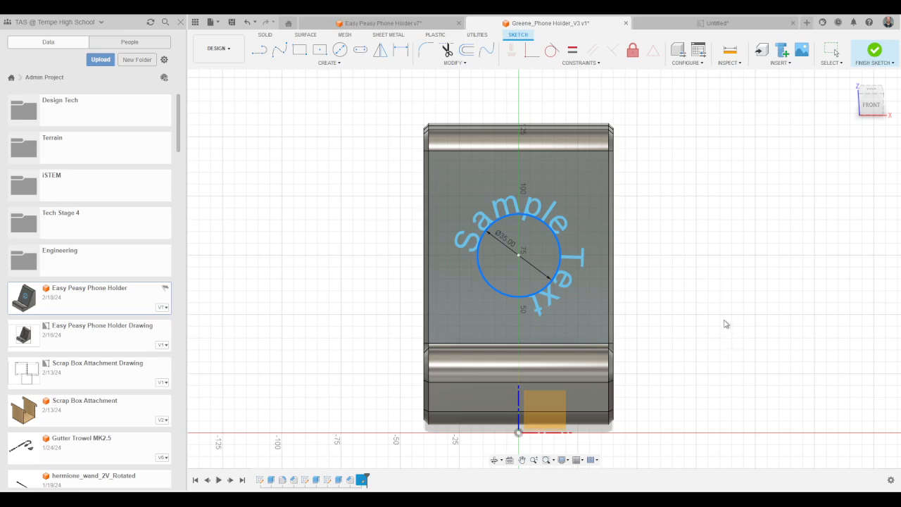
click(716, 279)
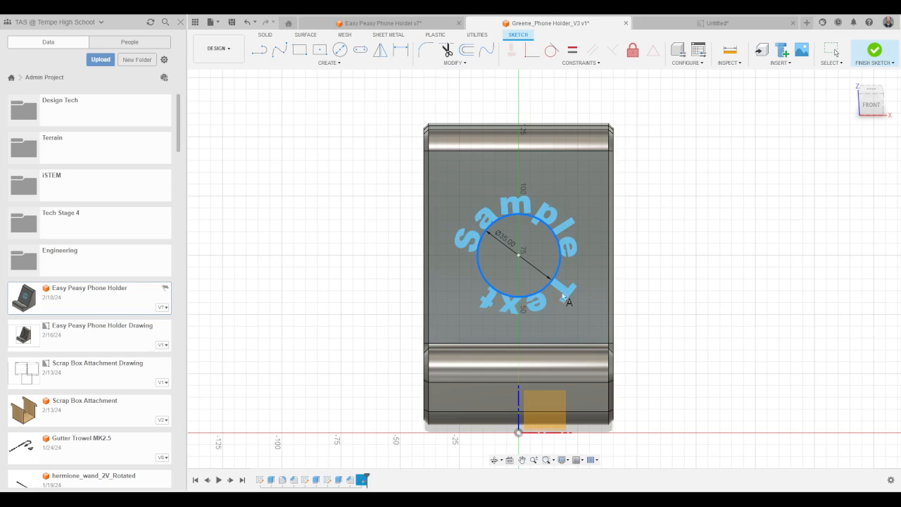
Step: Replace the sample path text with the maker's surname, capitalising only its first letter, and finish the sketch
text(GReene)
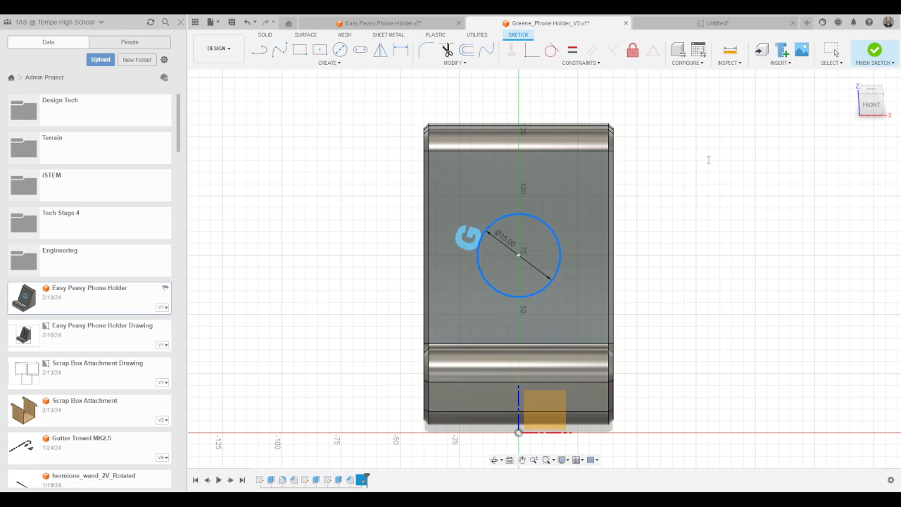
key(BackSpace)
key(BackSpace)
key(BackSpace)
key(BackSpace)
key(BackSpace)
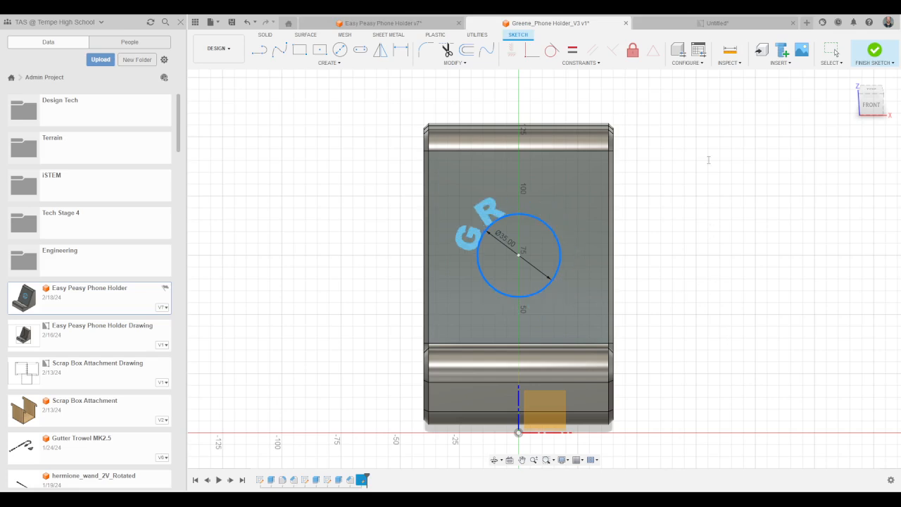
text(reene)
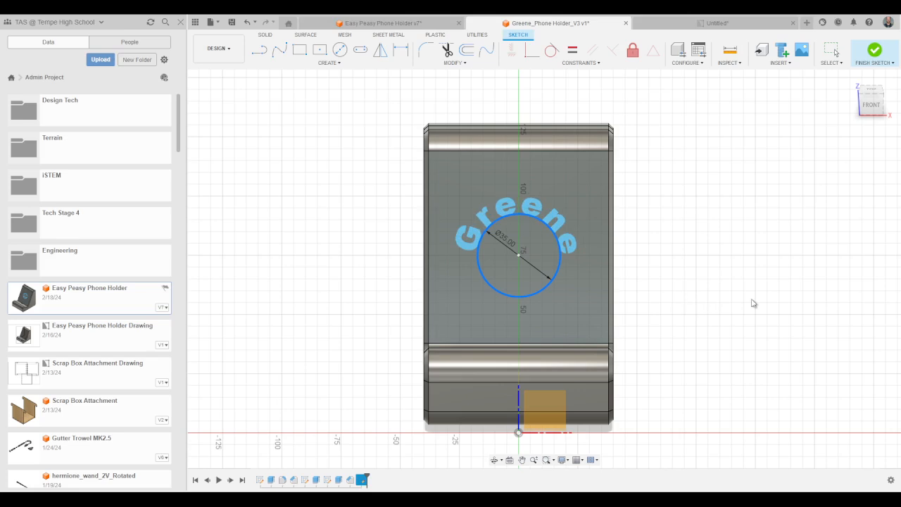
click(729, 335)
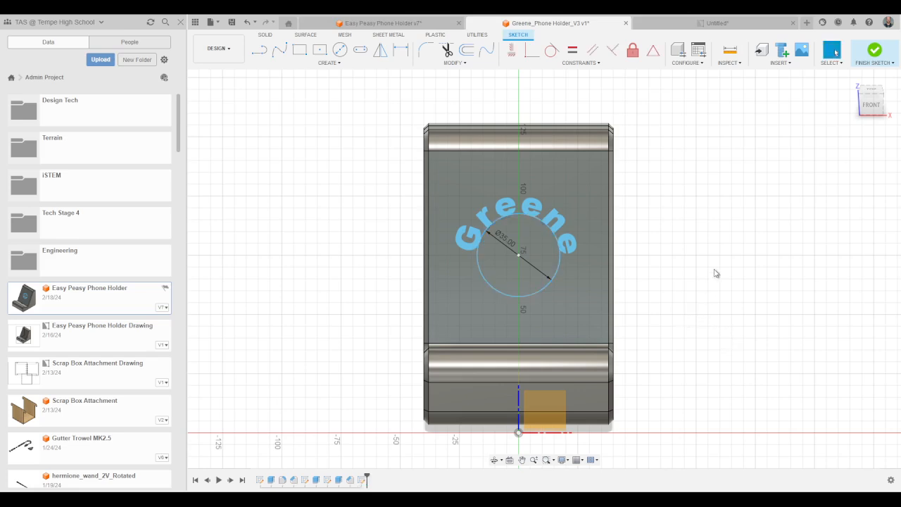
click(875, 52)
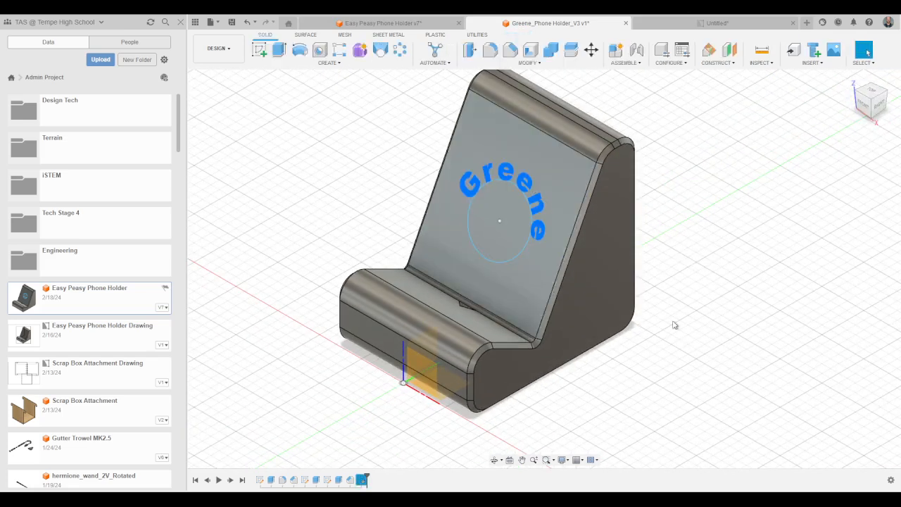
Step: Extrude the curved surname text by -1 mm to engrave it into the sloped phone-rest face
scroll(692, 239, up, 3)
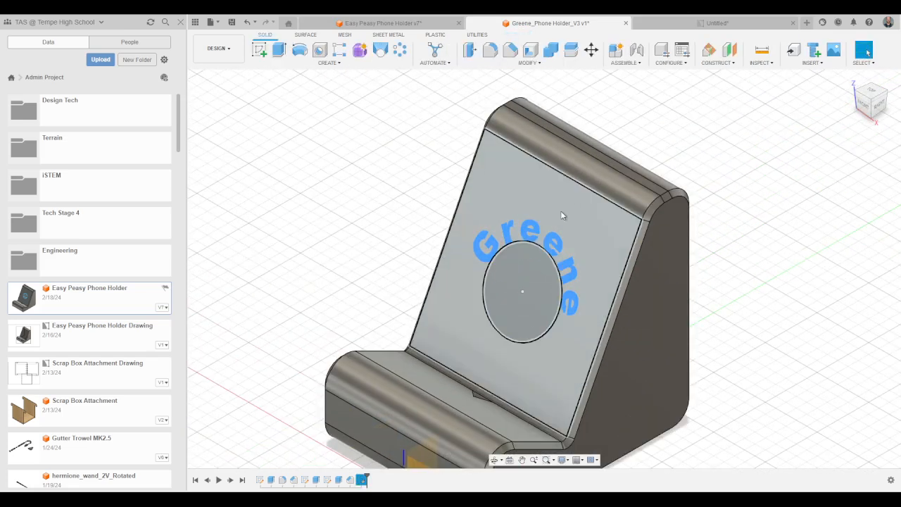
click(280, 49)
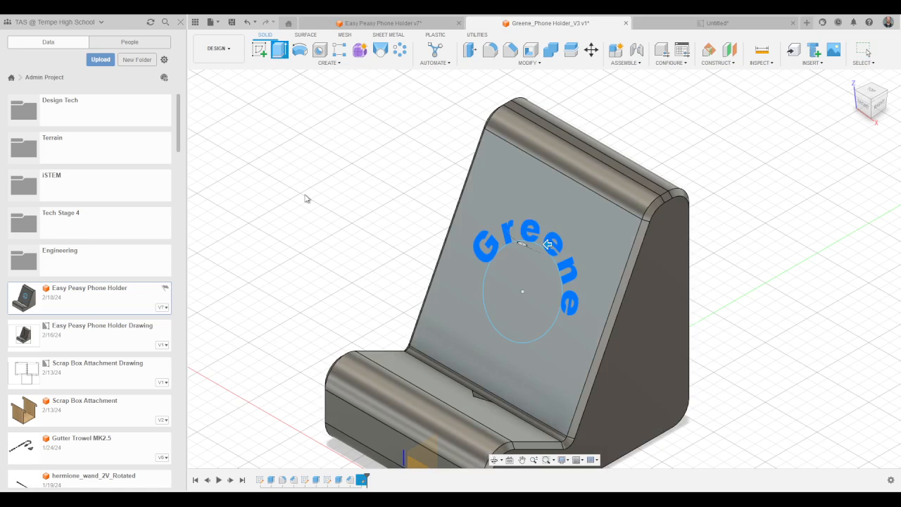
text(-1)
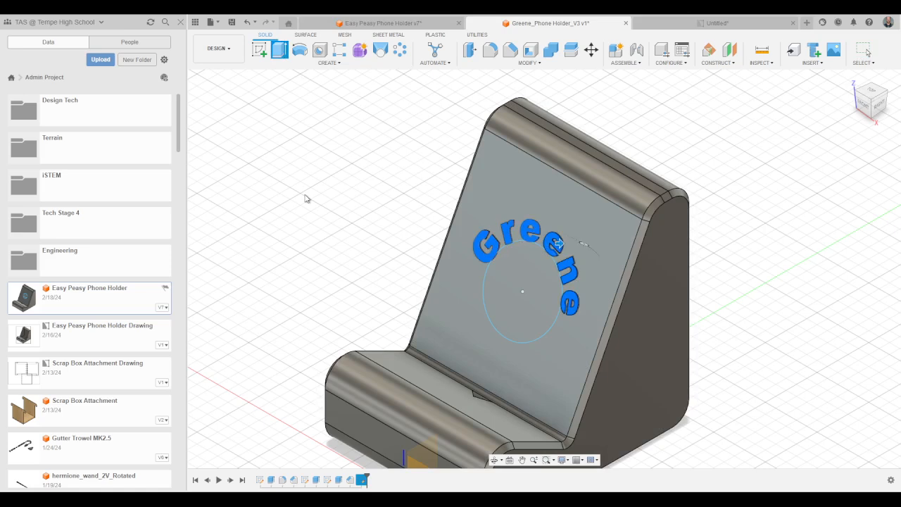
scroll(305, 199, up, 5)
shift+middle_drag(595, 400, 566, 300)
key(Return)
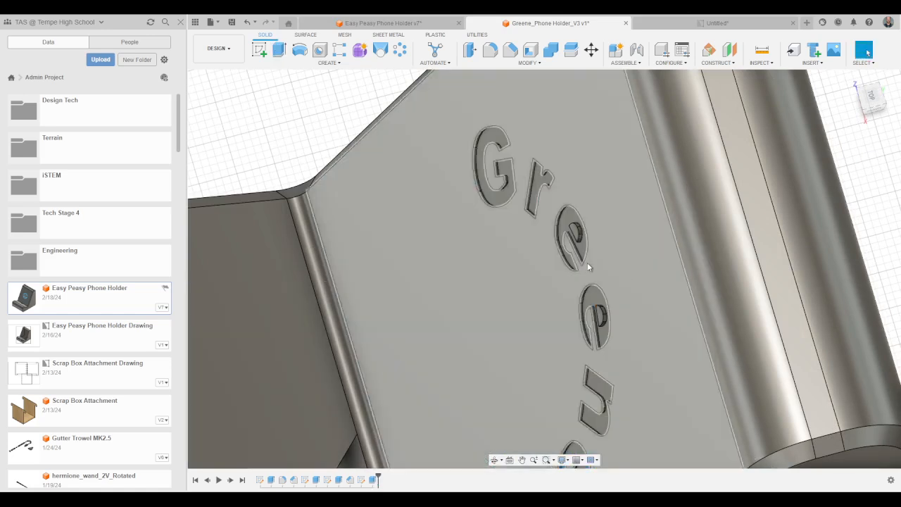
click(855, 83)
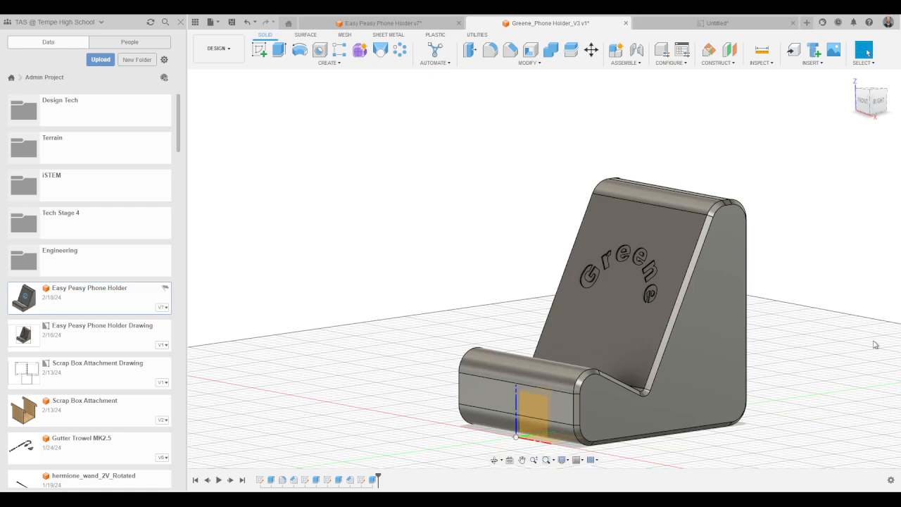
middle_drag(875, 344, 740, 316)
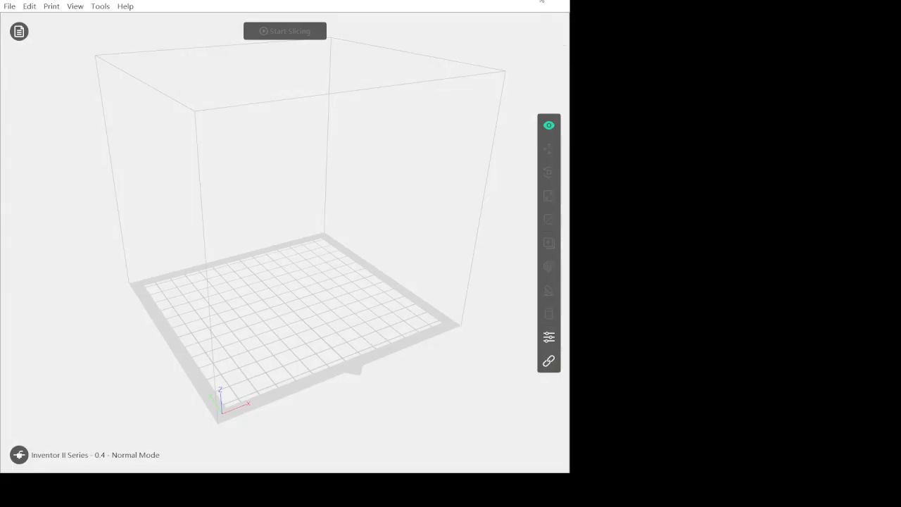
Step: Return from the slicer to the CAD design and save the whole phone holder as a mesh for 3D printing
click(541, 1)
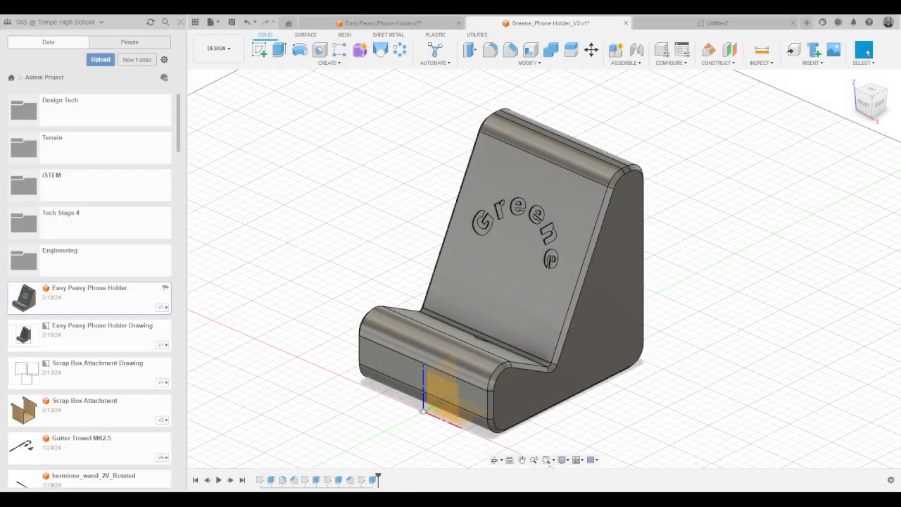
click(237, 93)
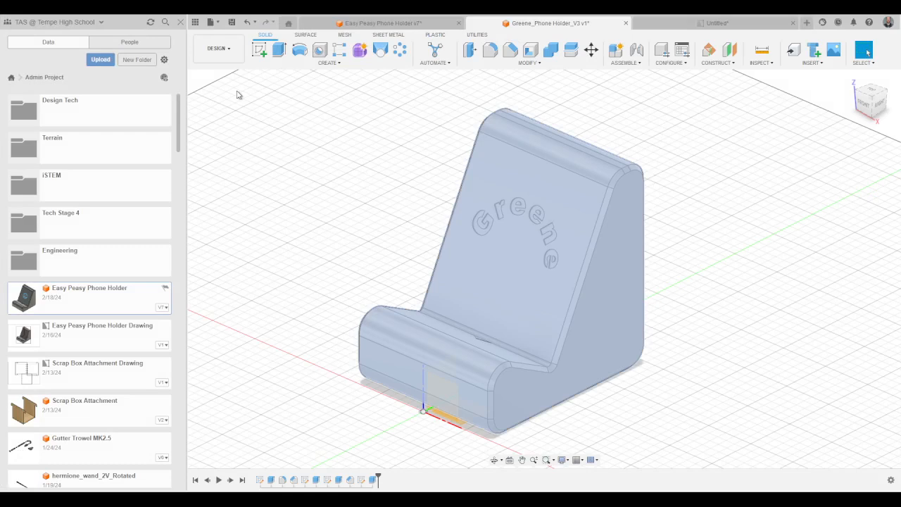
click(280, 241)
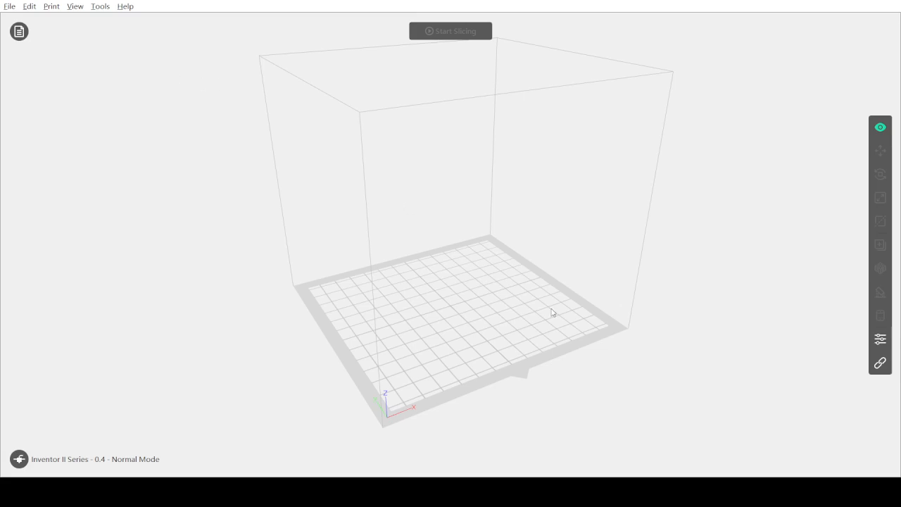
Step: In the slicer, lay the phone holder on its side by rotating it 90° about Y and 180° about Z
drag(690, 310, 658, 318)
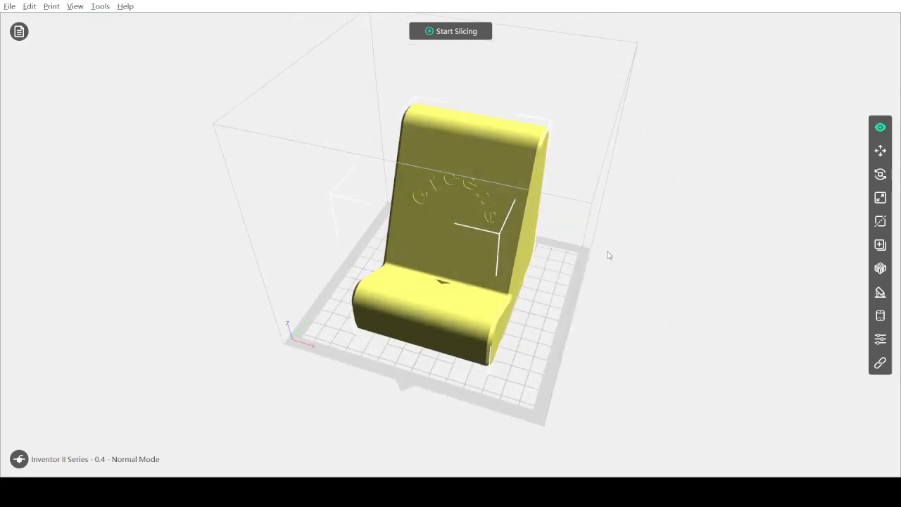
click(880, 174)
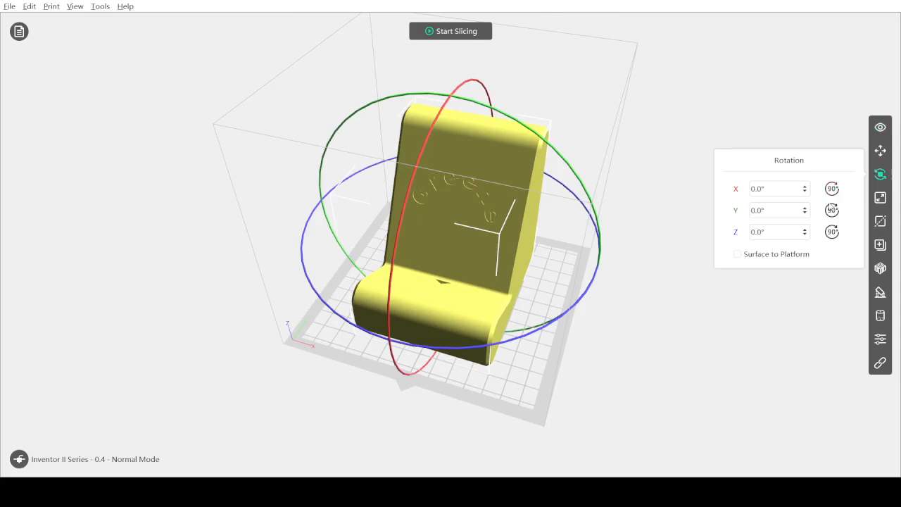
click(832, 210)
mouse_move(575, 338)
mouse_down()
mouse_move(541, 273)
mouse_move(574, 337)
mouse_up()
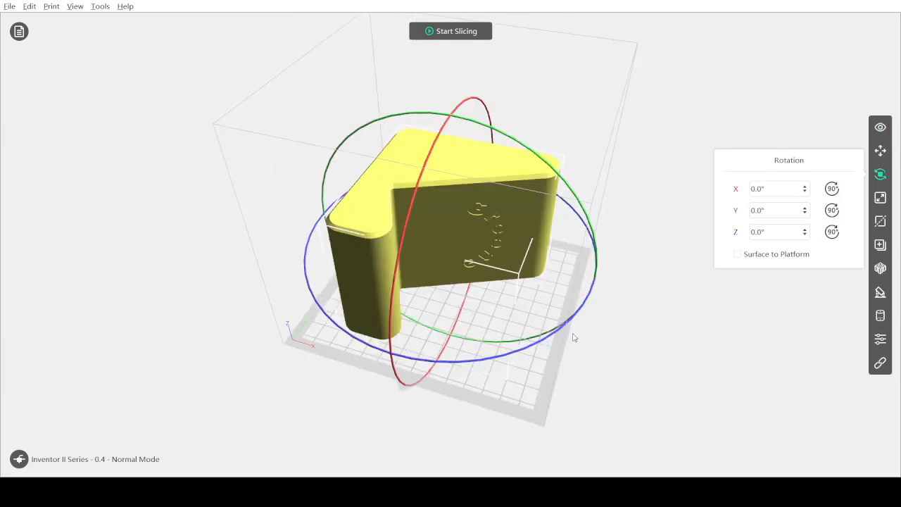
click(832, 232)
click(832, 231)
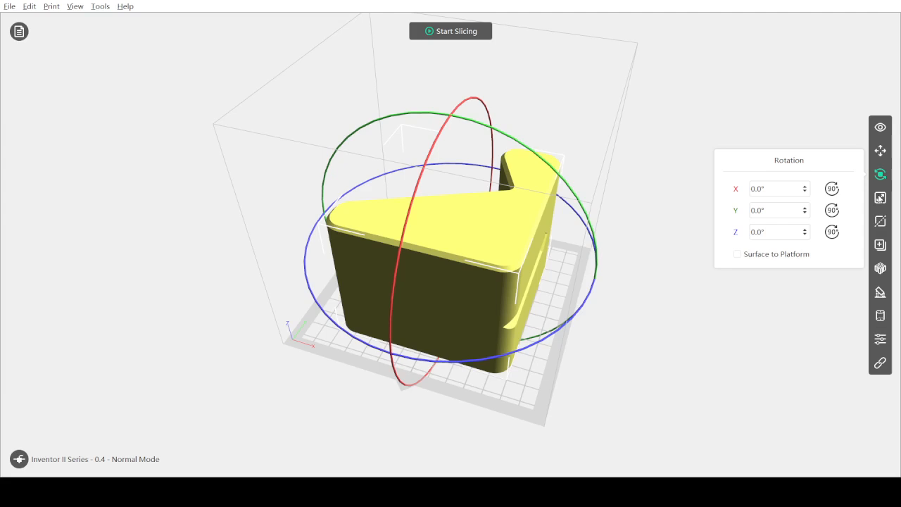
Step: Check the model's scale dimensions and slice it for the Guider II S Series printer
click(880, 197)
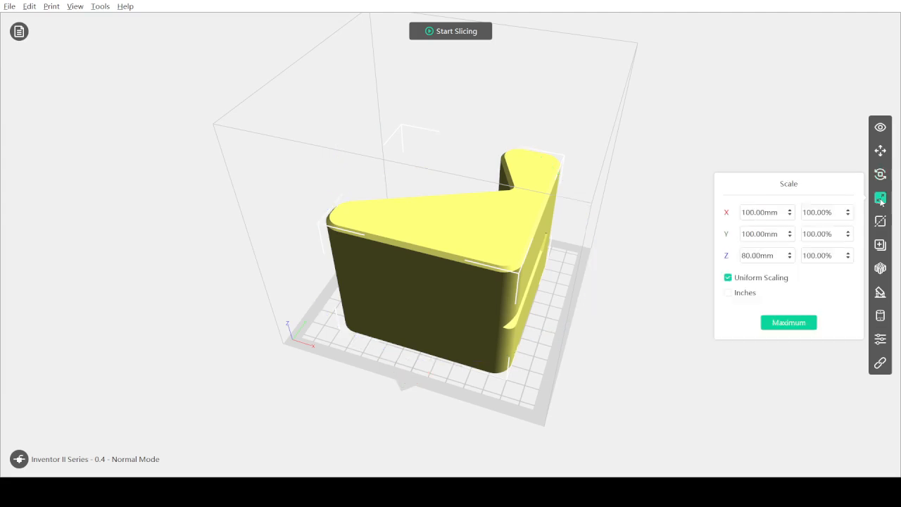
click(880, 174)
drag(660, 366, 633, 371)
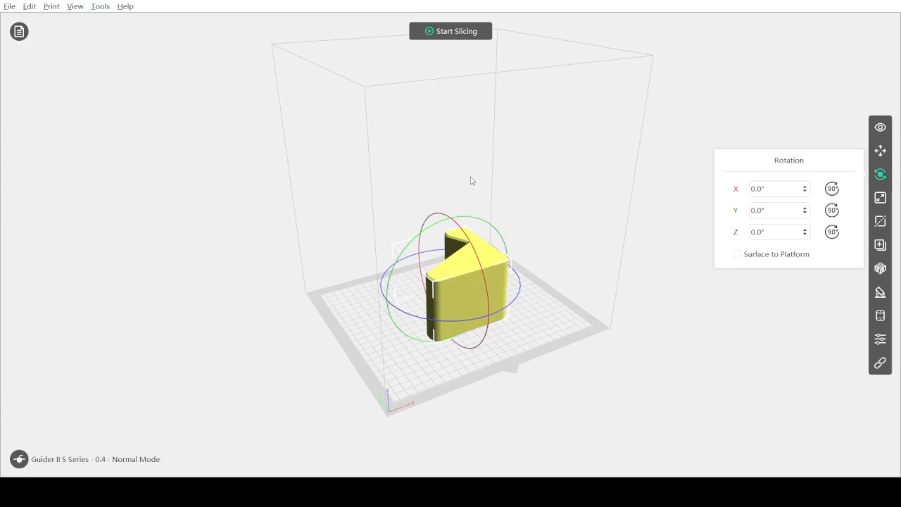
click(683, 379)
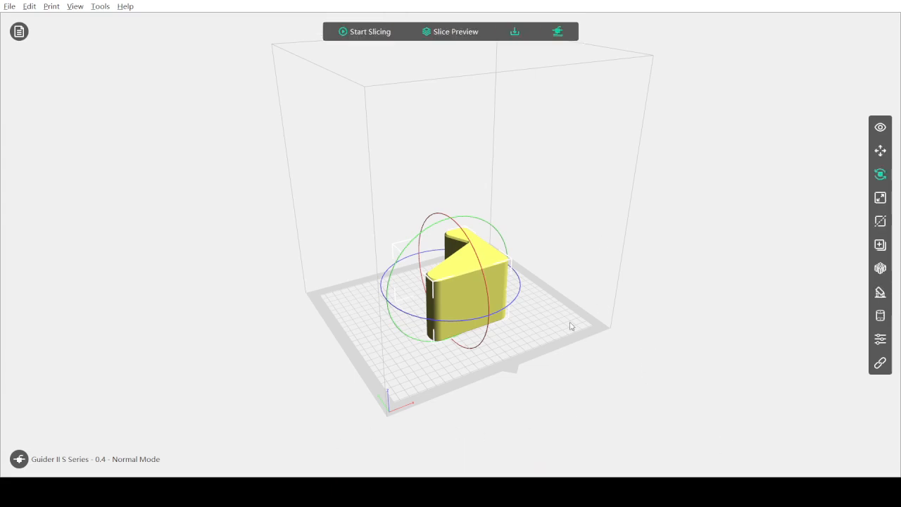
Step: Examine the infill, shells and engraved text in the slice preview from several angles, and start saving the sliced print file
right_drag(656, 381, 552, 195)
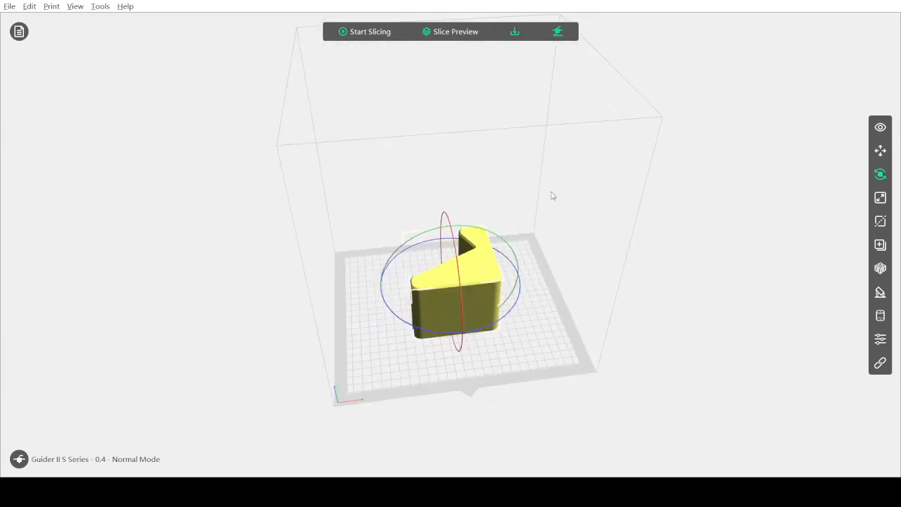
click(451, 31)
right_drag(574, 271, 447, 295)
scroll(587, 259, up, 5)
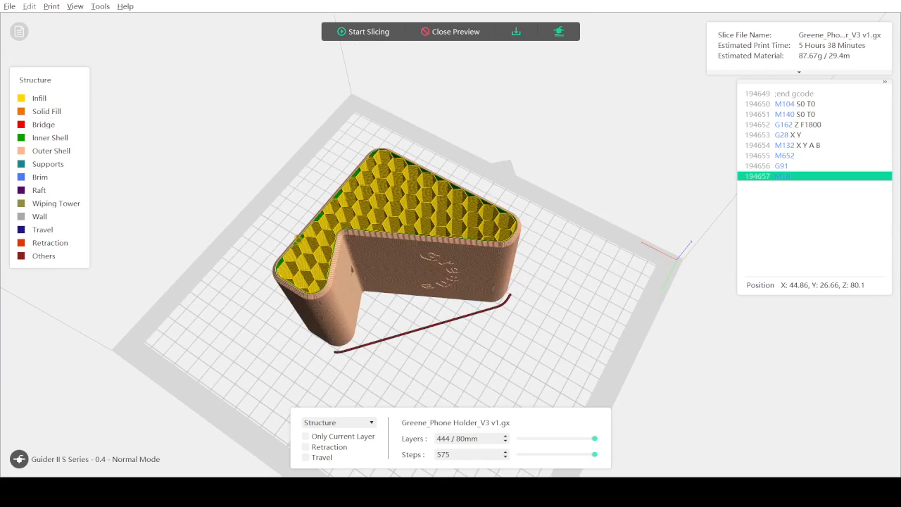
right_drag(559, 323, 613, 325)
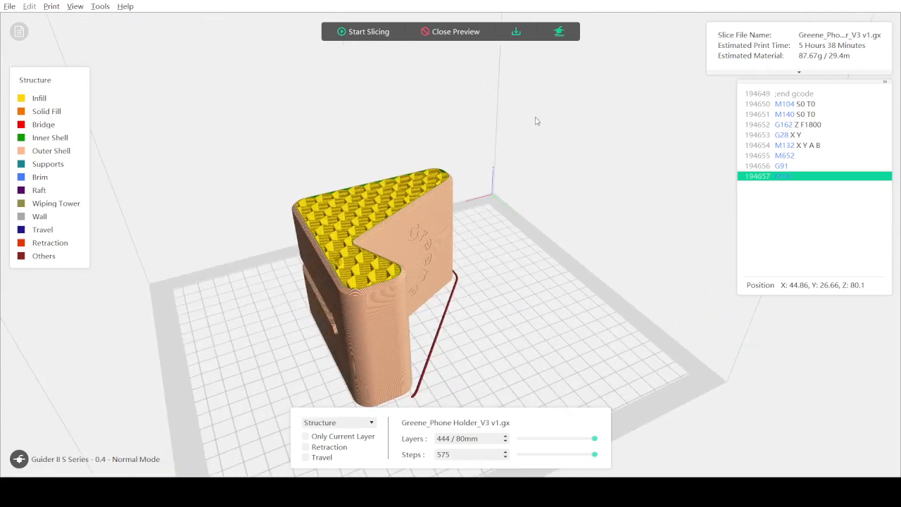
click(516, 32)
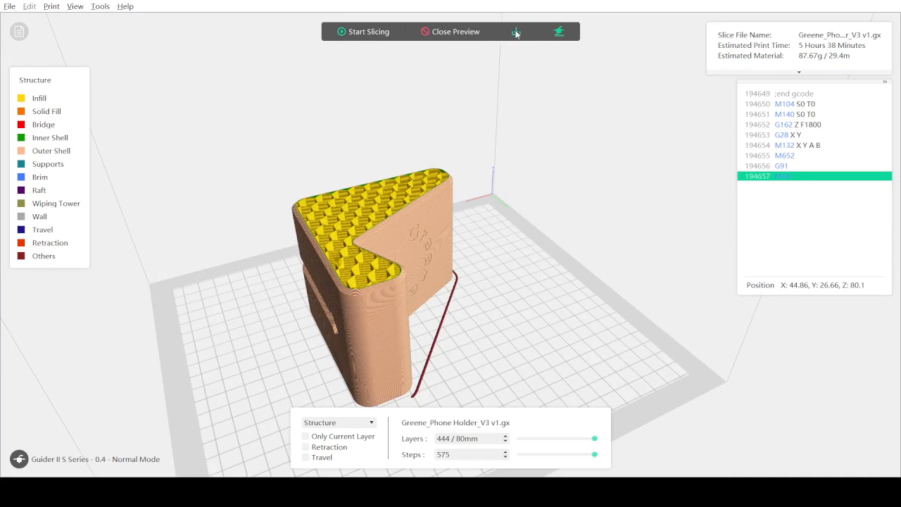